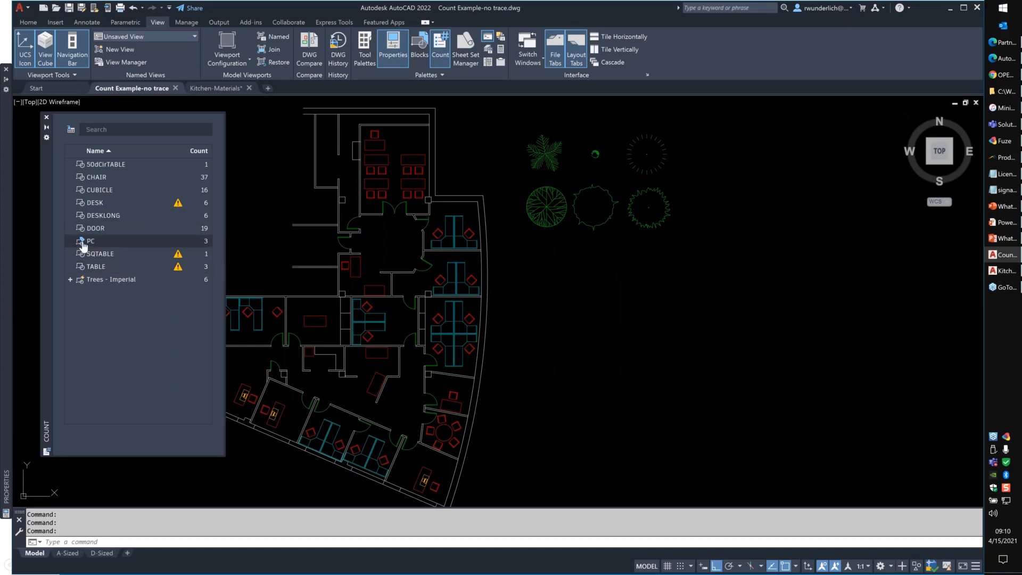
Highlight the counted PC block instances in the floor plan and examine one of them up close.
{"action": "left_click", "coordinate": [92, 242]}
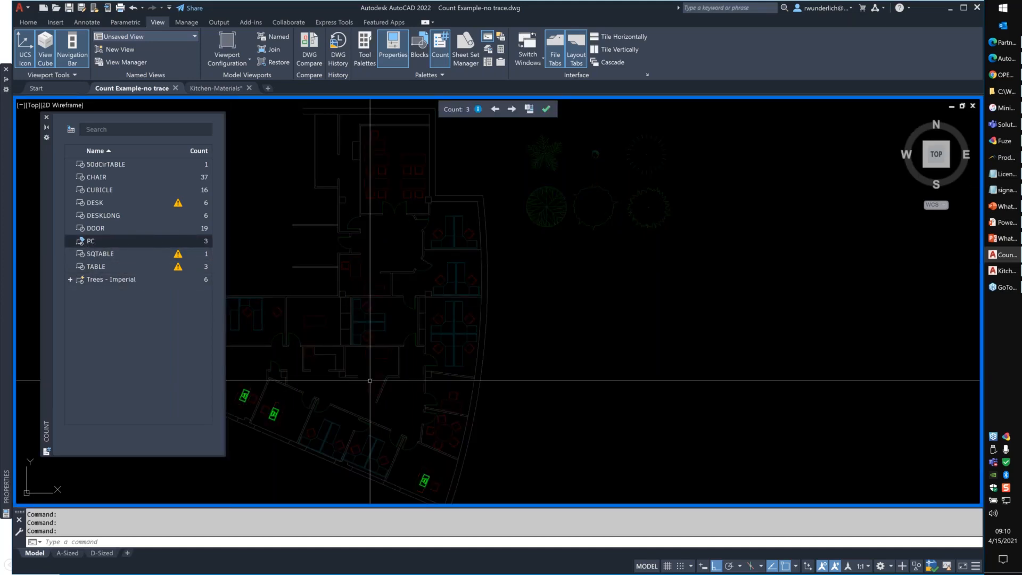
{"action": "middle_click_drag", "start_coordinate": [269, 430], "coordinate": [358, 325]}
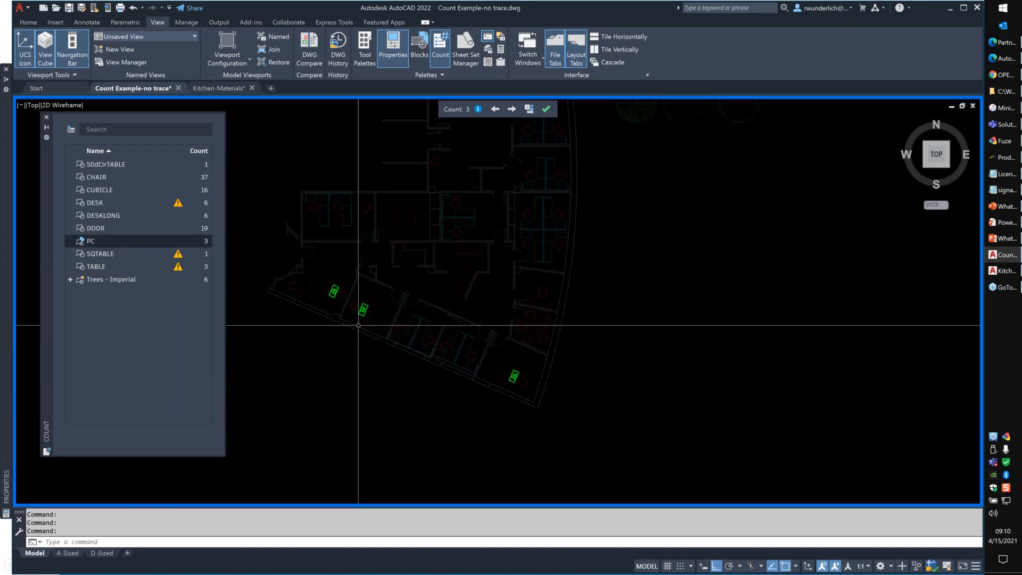
{"action": "scroll", "coordinate": [359, 326], "scroll_direction": "up", "scroll_amount": 4}
{"action": "scroll", "coordinate": [402, 306], "scroll_direction": "up", "scroll_amount": 8}
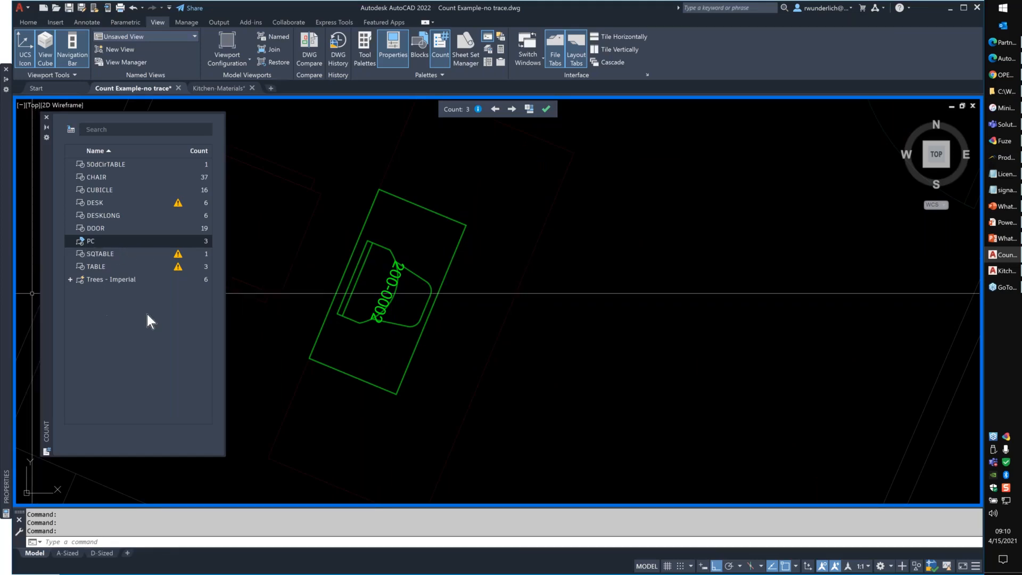
{"action": "scroll", "coordinate": [336, 307], "scroll_direction": "down", "scroll_amount": 3}
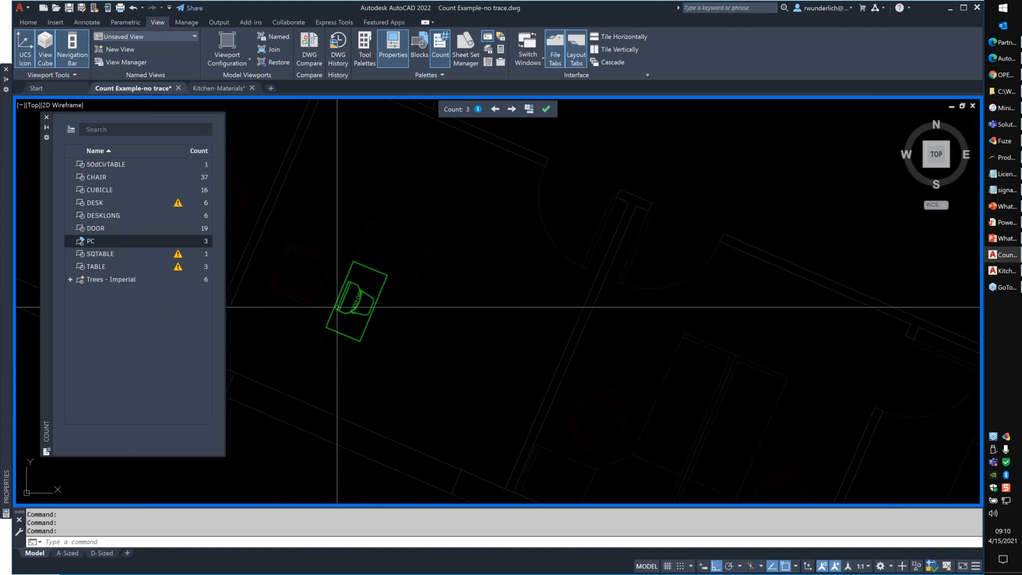
{"action": "left_click", "coordinate": [99, 241]}
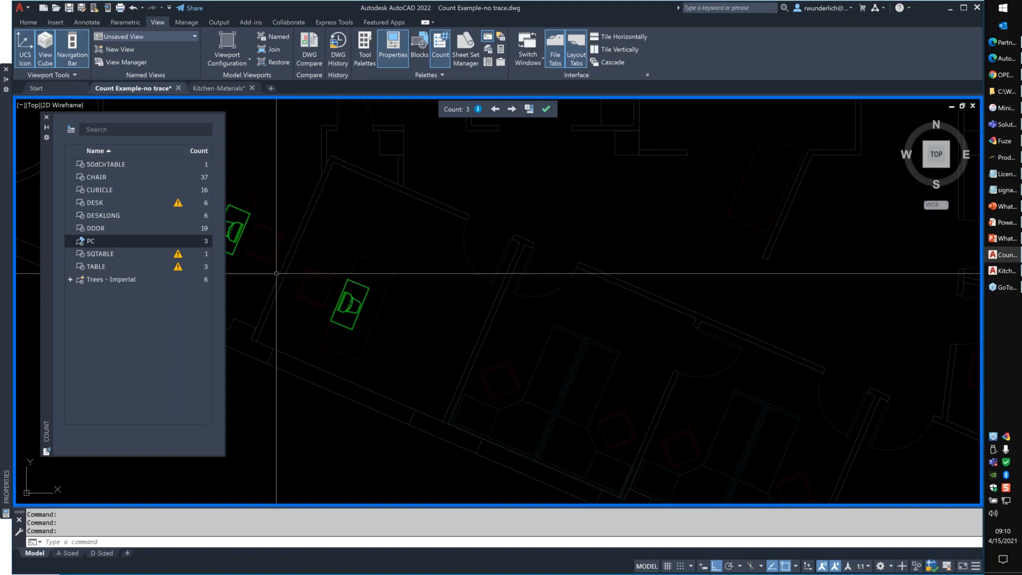
Highlight the SQTABLE count, display its error report and examine the flagged squares in the floor plan.
{"action": "left_click", "coordinate": [135, 259]}
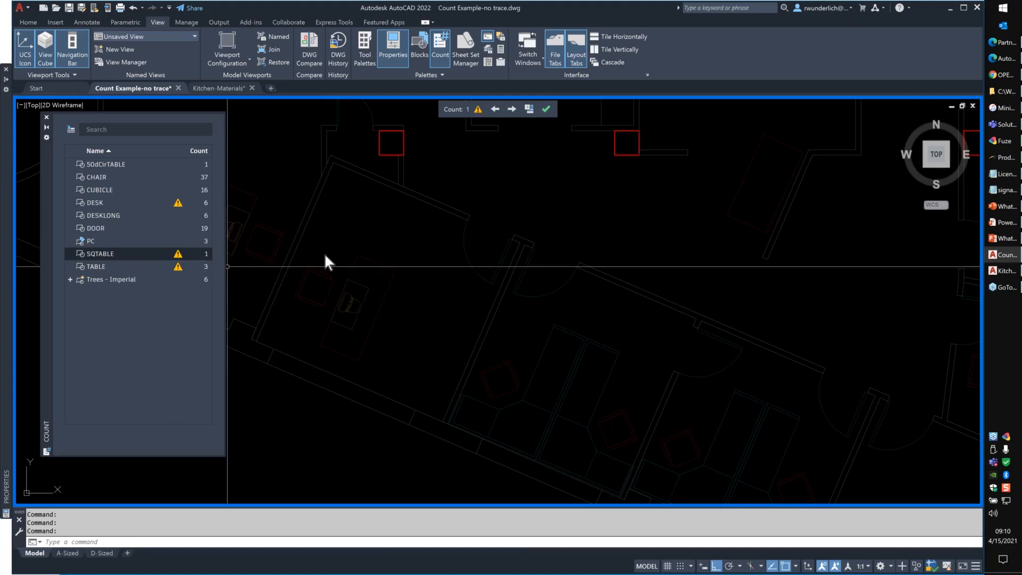
{"action": "scroll", "coordinate": [325, 260], "scroll_direction": "down", "scroll_amount": 3}
{"action": "middle_click_drag", "start_coordinate": [326, 261], "coordinate": [488, 329]}
{"action": "scroll", "coordinate": [427, 341], "scroll_direction": "down", "scroll_amount": 2}
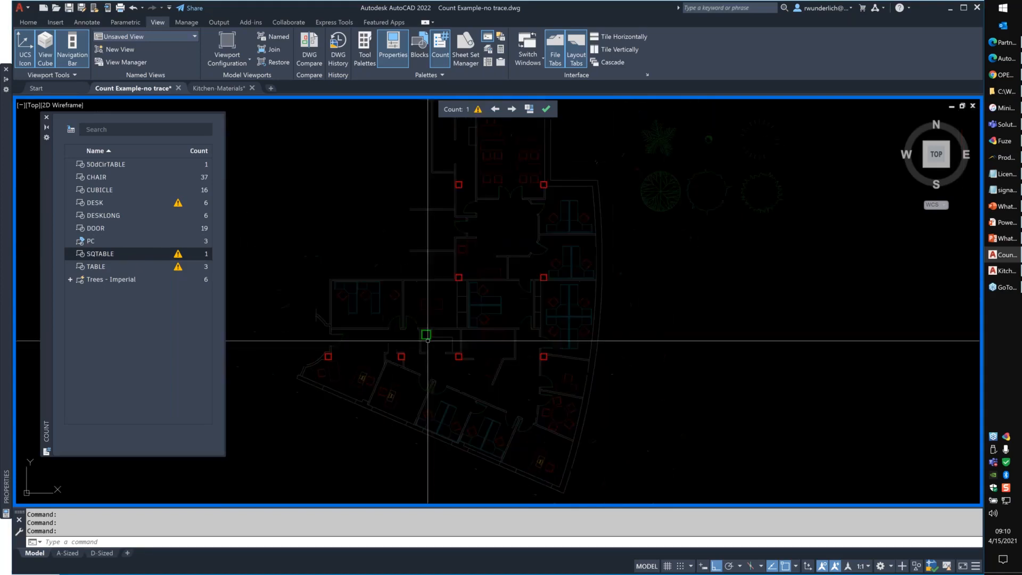
{"action": "left_click", "coordinate": [179, 258]}
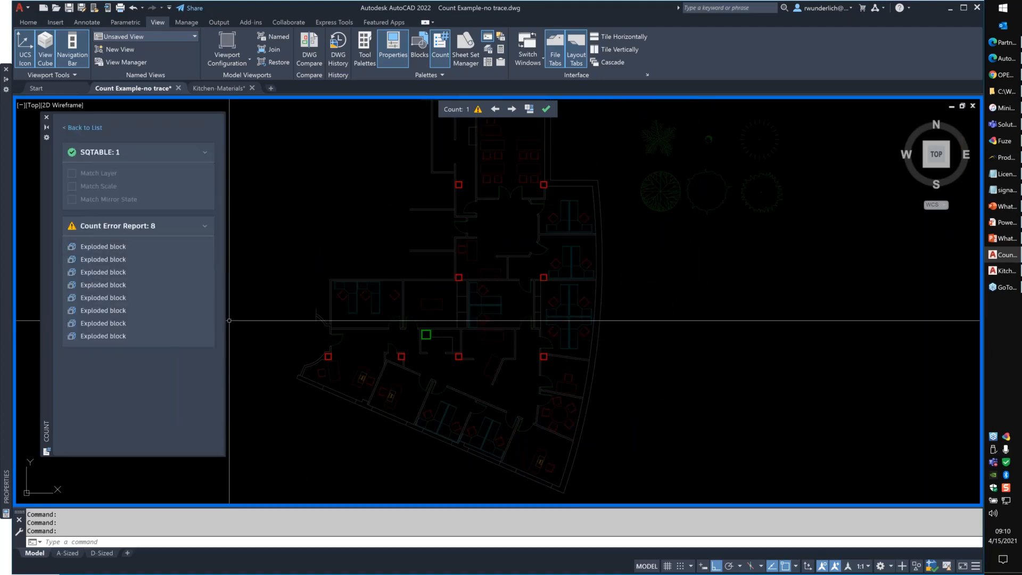
{"action": "scroll", "coordinate": [461, 362], "scroll_direction": "up", "scroll_amount": 2}
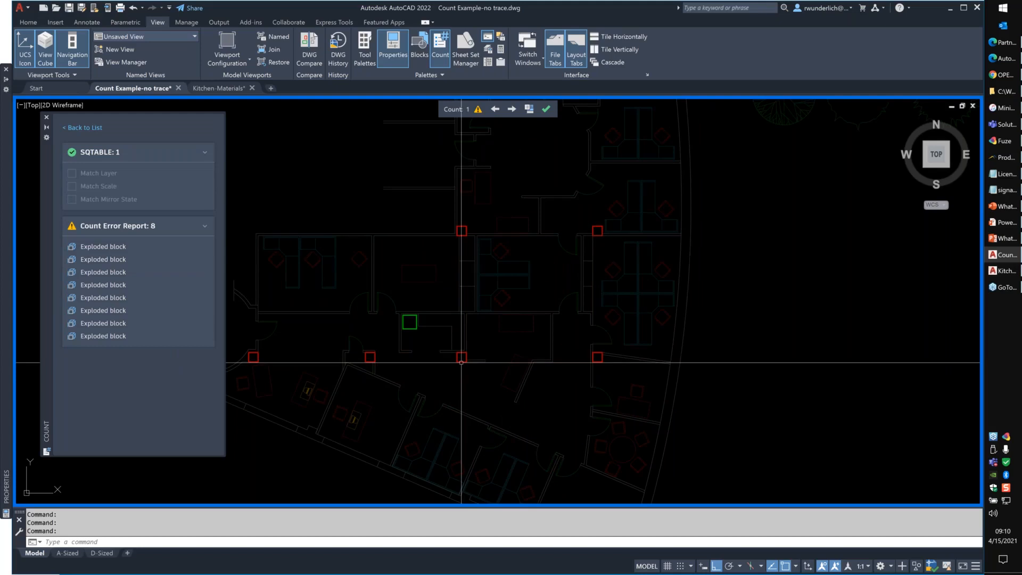
{"action": "scroll", "coordinate": [461, 362], "scroll_direction": "up", "scroll_amount": 4}
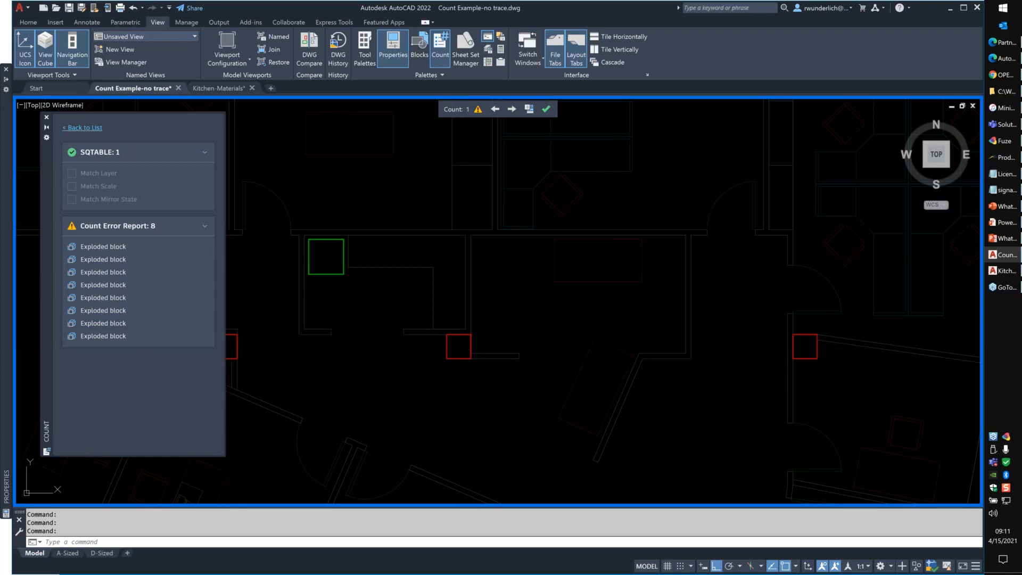
Review the TABLE block's count error report and its flagged instances in the plan, then return to the block list.
{"action": "left_click", "coordinate": [83, 128]}
{"action": "left_click", "coordinate": [180, 267]}
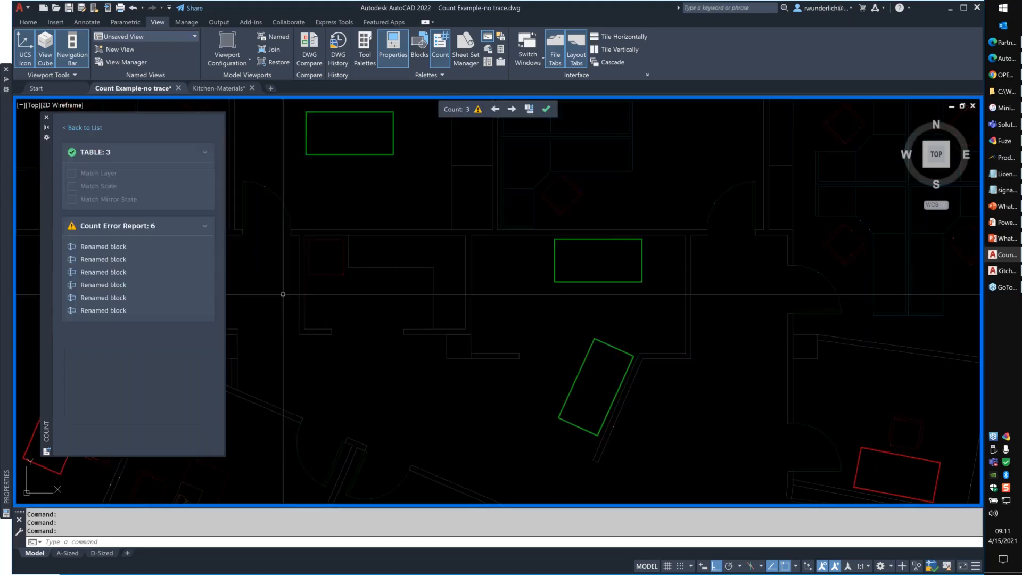
{"action": "scroll", "coordinate": [408, 301], "scroll_direction": "down", "scroll_amount": 2}
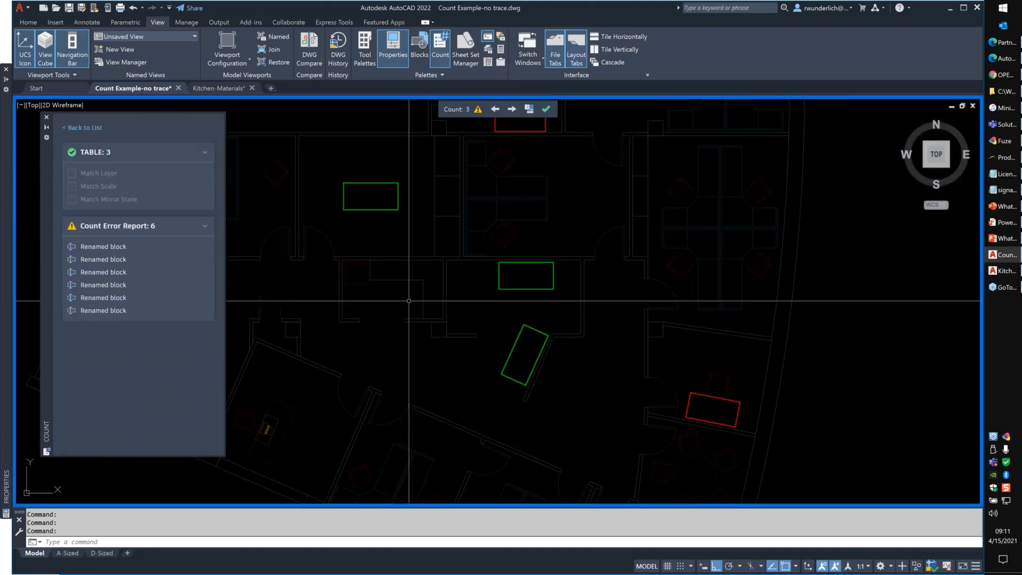
{"action": "scroll", "coordinate": [488, 309], "scroll_direction": "down", "scroll_amount": 4}
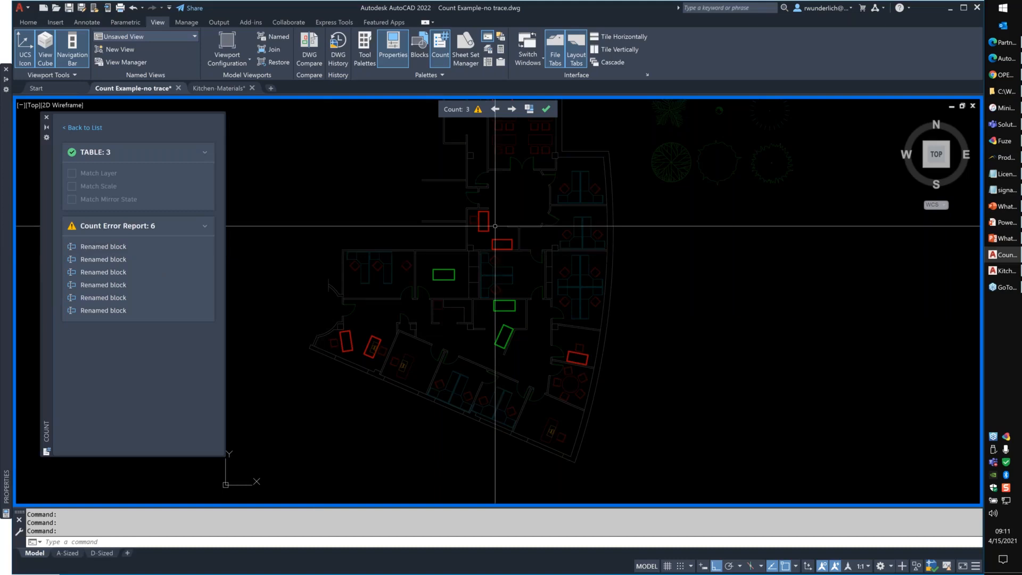
{"action": "scroll", "coordinate": [495, 226], "scroll_direction": "up", "scroll_amount": 2}
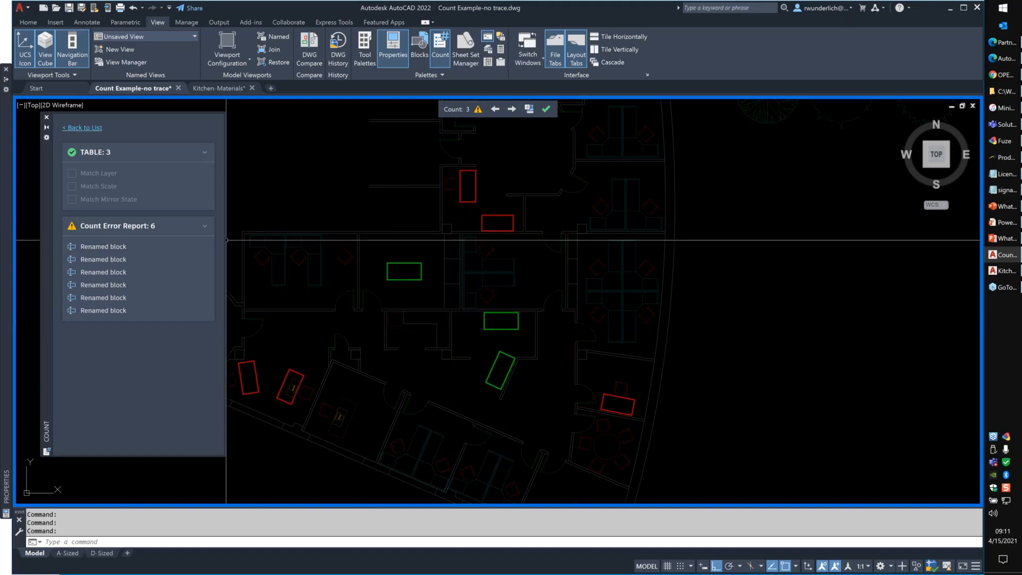
{"action": "left_click", "coordinate": [83, 128]}
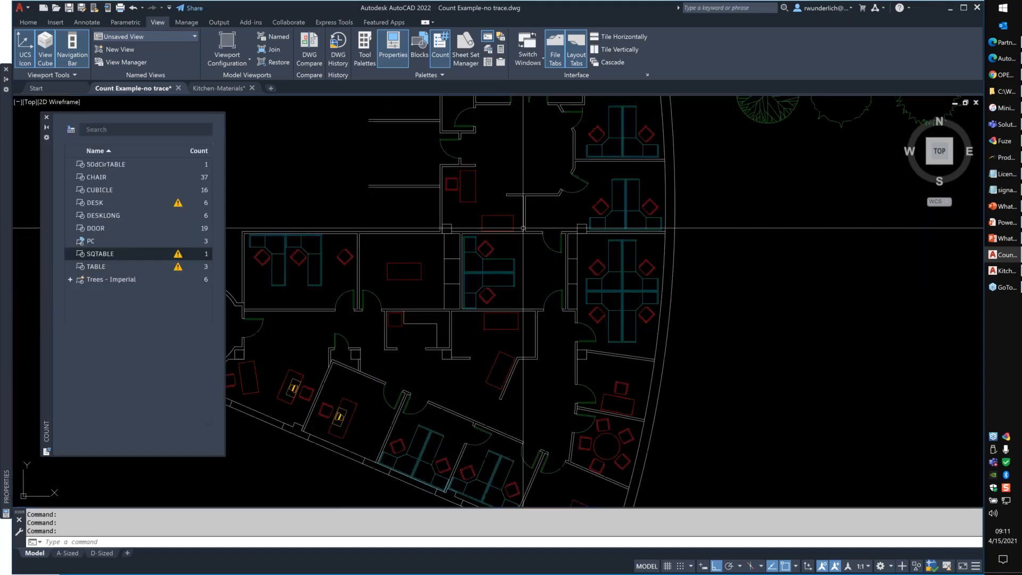
Select a tree block beside the floor plan and expand Trees - Imperial in the count list to inspect its variants.
{"action": "middle_click_drag", "start_coordinate": [745, 138], "coordinate": [483, 323]}
{"action": "left_click", "coordinate": [582, 247]}
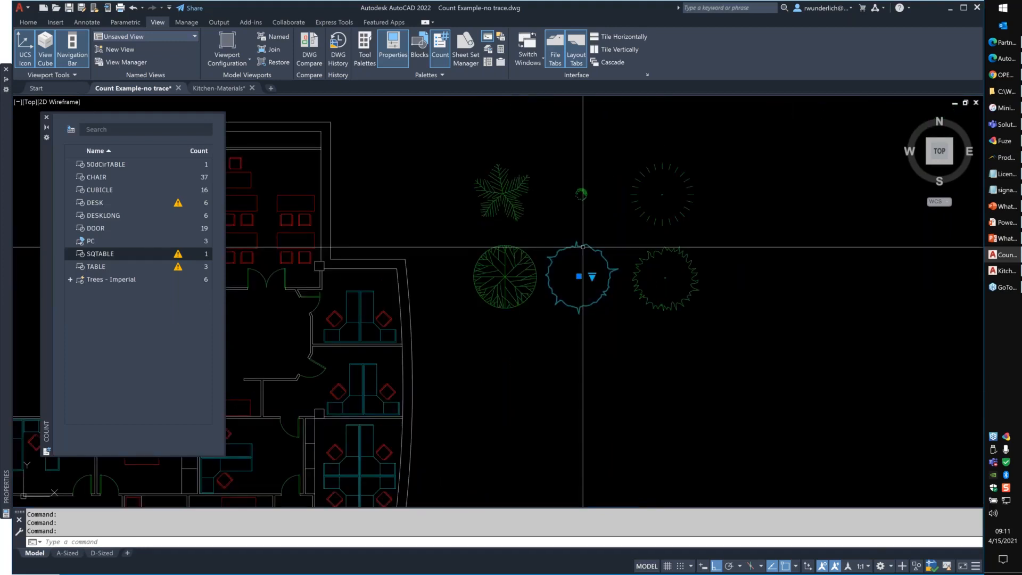
{"action": "left_click", "coordinate": [71, 281]}
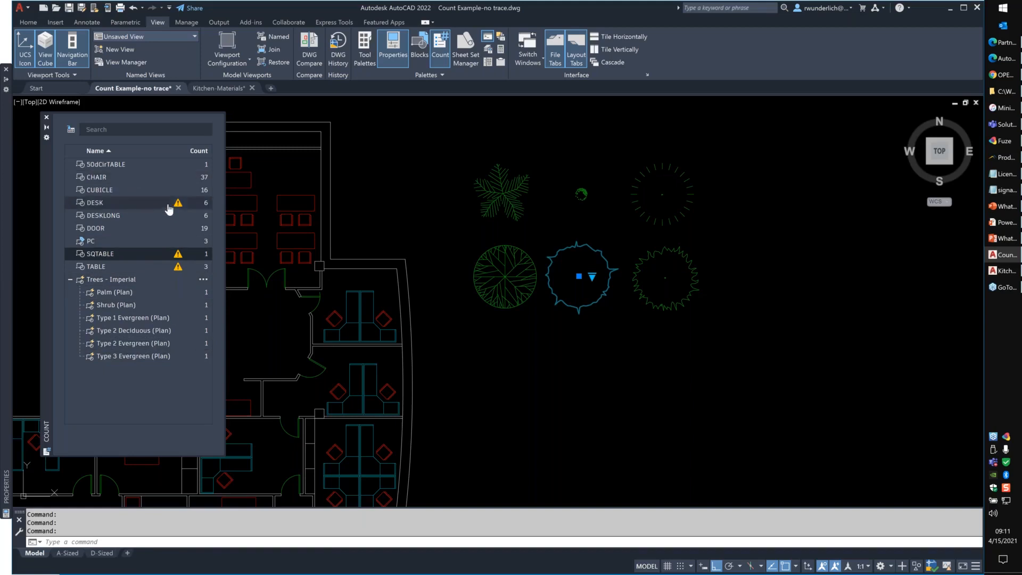
Insert a count table containing all listed blocks and tree variants, placing it in the empty area below the trees.
{"action": "left_click", "coordinate": [71, 133]}
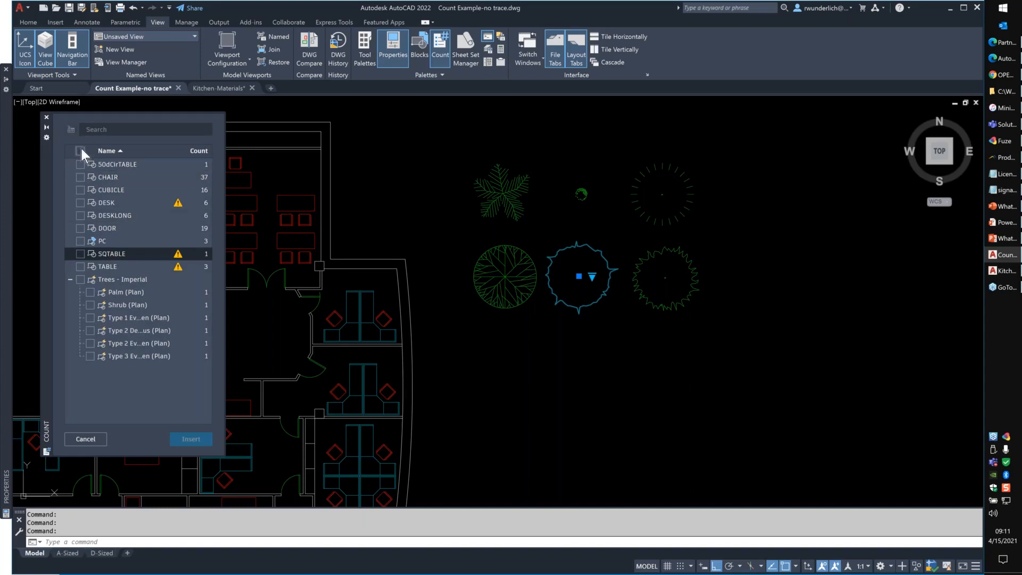
{"action": "left_click", "coordinate": [81, 150]}
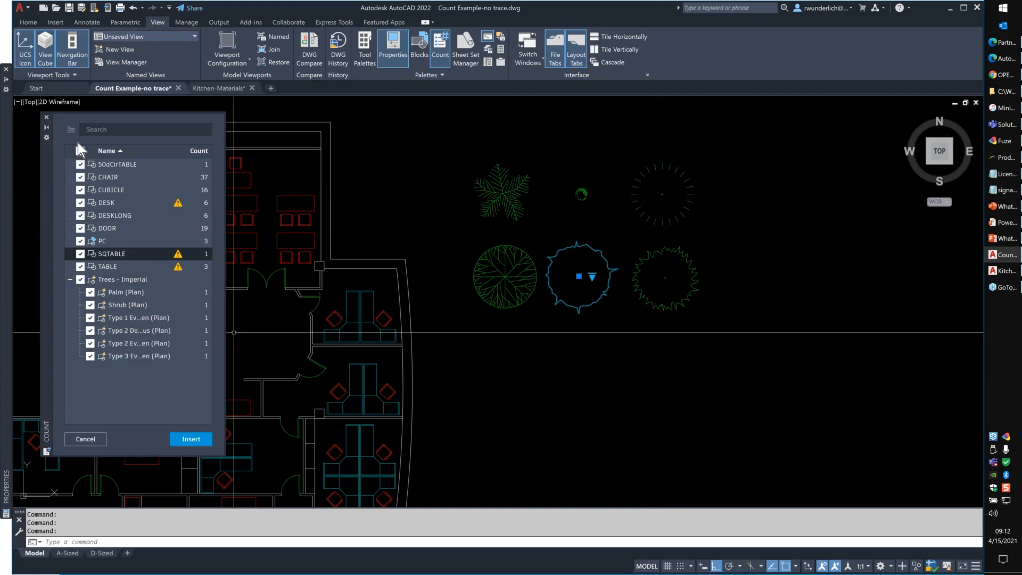
{"action": "left_click", "coordinate": [191, 440]}
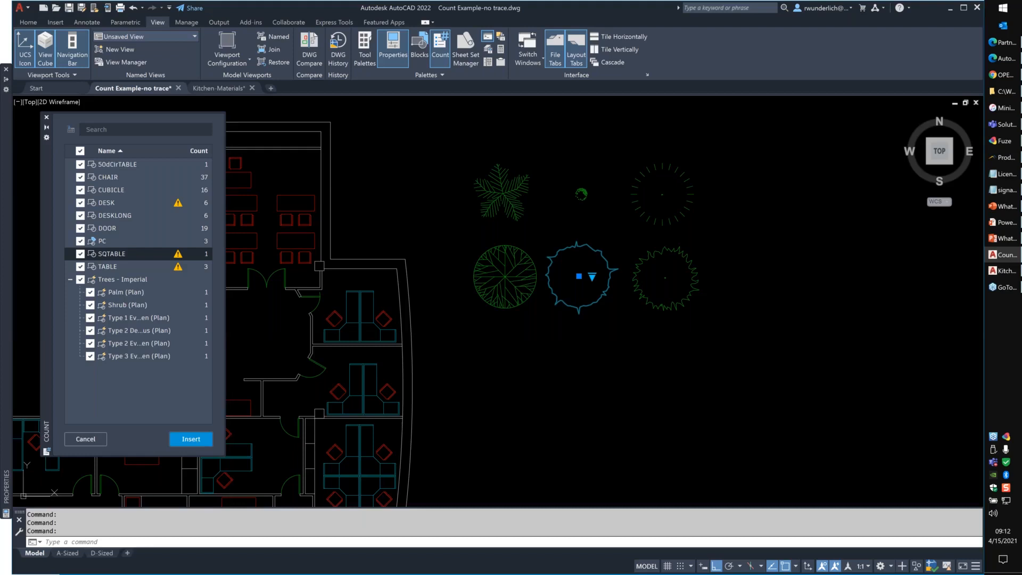
{"action": "left_click", "coordinate": [634, 375]}
Examine the item names and count fields in the inserted count table.
{"action": "scroll", "coordinate": [473, 302], "scroll_direction": "up", "scroll_amount": 4}
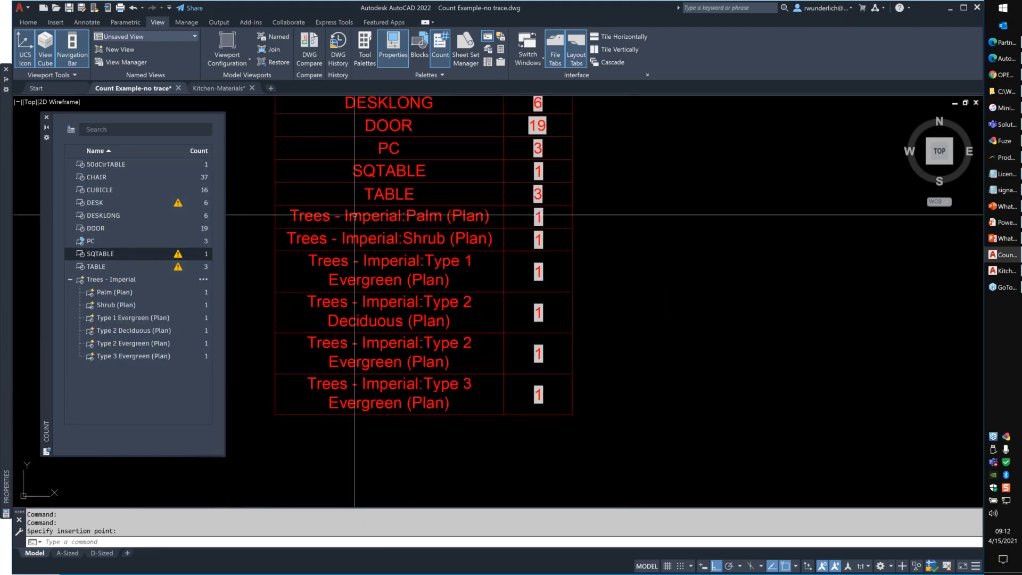
{"action": "scroll", "coordinate": [420, 220], "scroll_direction": "up", "scroll_amount": 3}
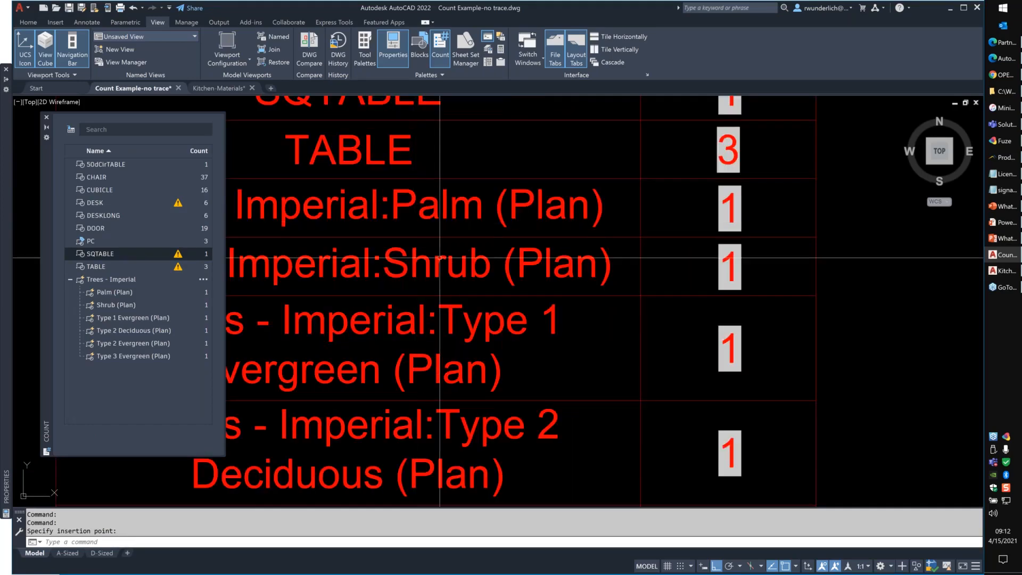
{"action": "scroll", "coordinate": [440, 257], "scroll_direction": "down", "scroll_amount": 2}
{"action": "middle_click_drag", "start_coordinate": [440, 257], "coordinate": [501, 261]}
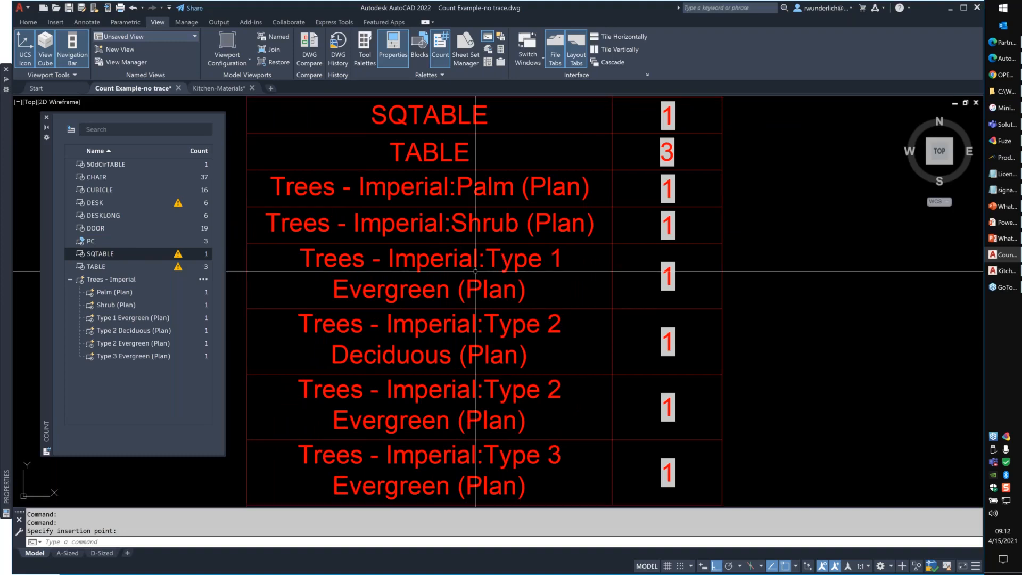
{"action": "scroll", "coordinate": [474, 273], "scroll_direction": "down", "scroll_amount": 3}
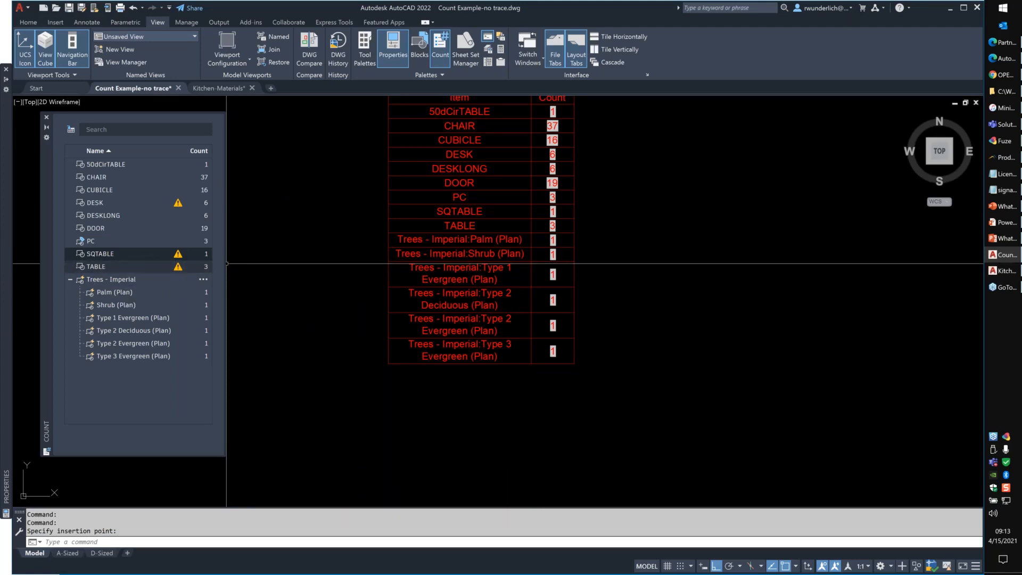
{"action": "scroll", "coordinate": [477, 336], "scroll_direction": "down", "scroll_amount": 5}
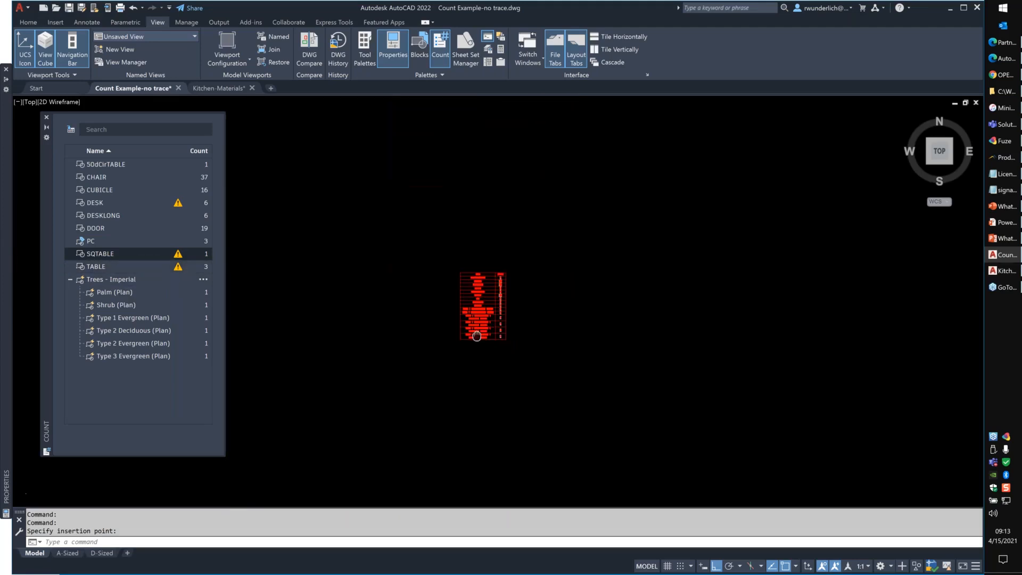
{"action": "scroll", "coordinate": [477, 335], "scroll_direction": "down", "scroll_amount": 3}
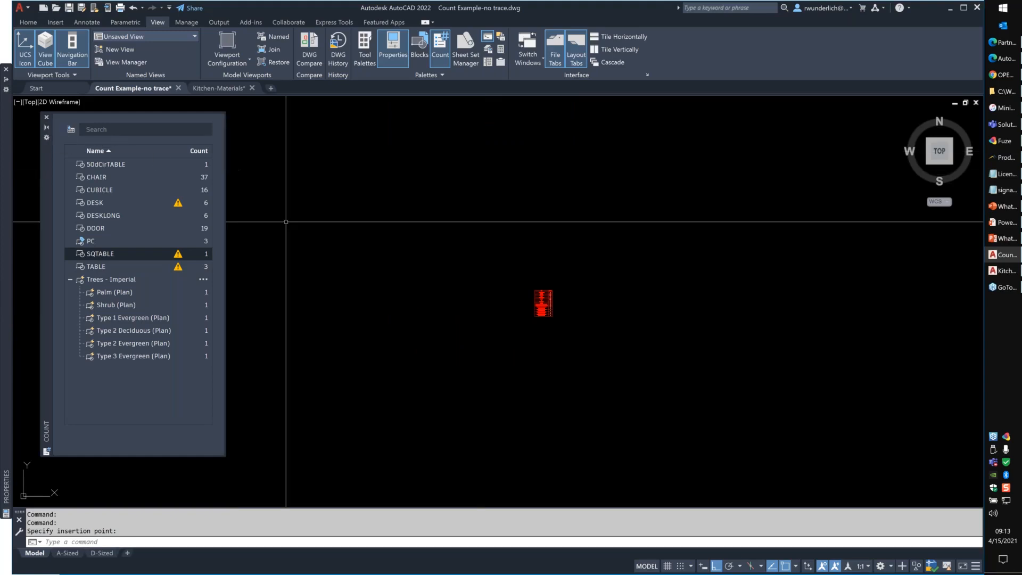
Close the Count palette and freeze the Misc layer.
{"action": "left_click", "coordinate": [47, 117]}
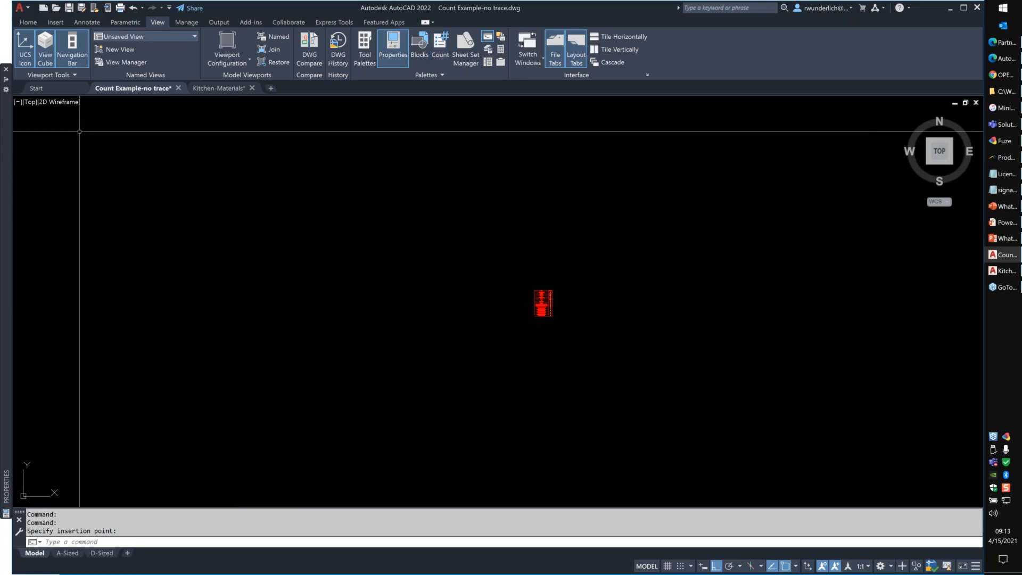
{"action": "scroll", "coordinate": [530, 338], "scroll_direction": "down", "scroll_amount": 6}
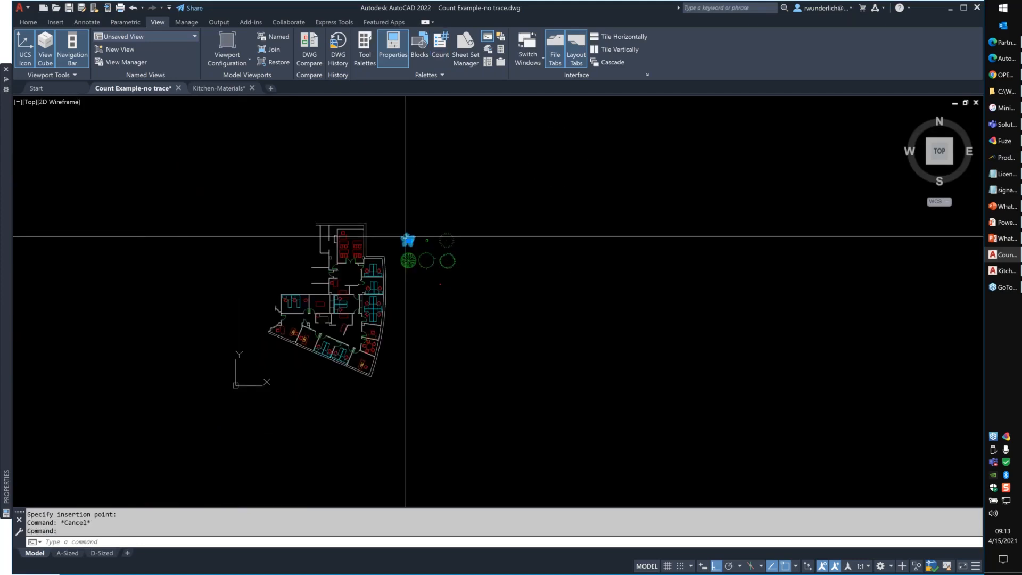
{"action": "left_click", "coordinate": [28, 22]}
{"action": "left_click", "coordinate": [456, 36]}
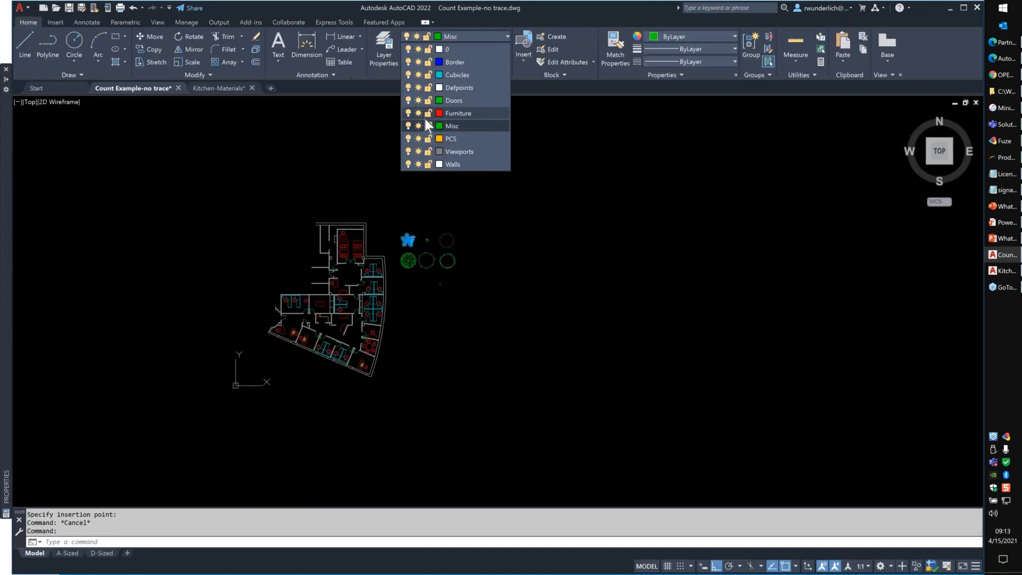
{"action": "left_click", "coordinate": [419, 126]}
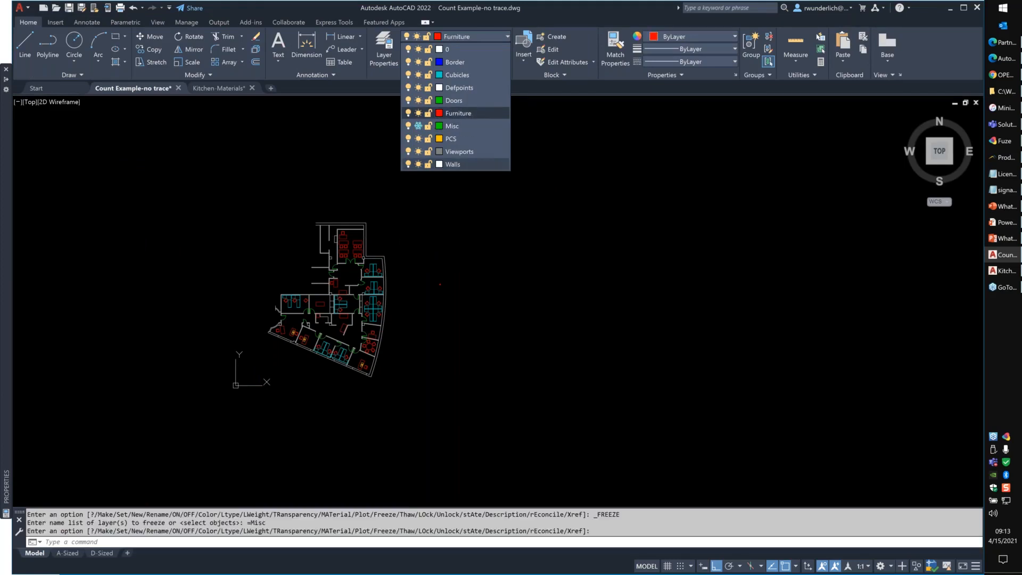
{"action": "key", "text": "Escape"}
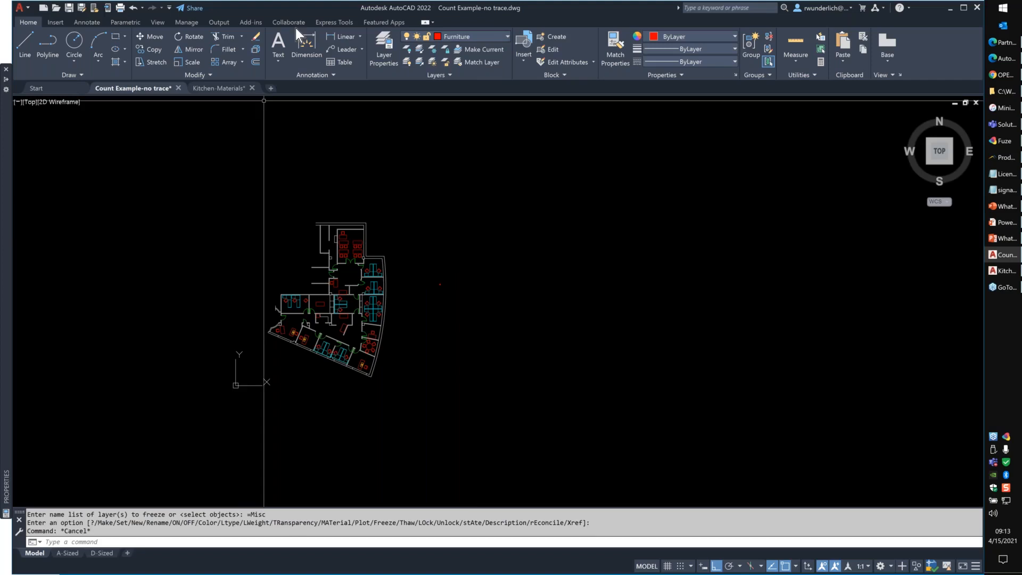
Reopen the Count palette to check the block list with the Misc layer frozen.
{"action": "scroll", "coordinate": [373, 42], "scroll_direction": "down", "scroll_amount": 4}
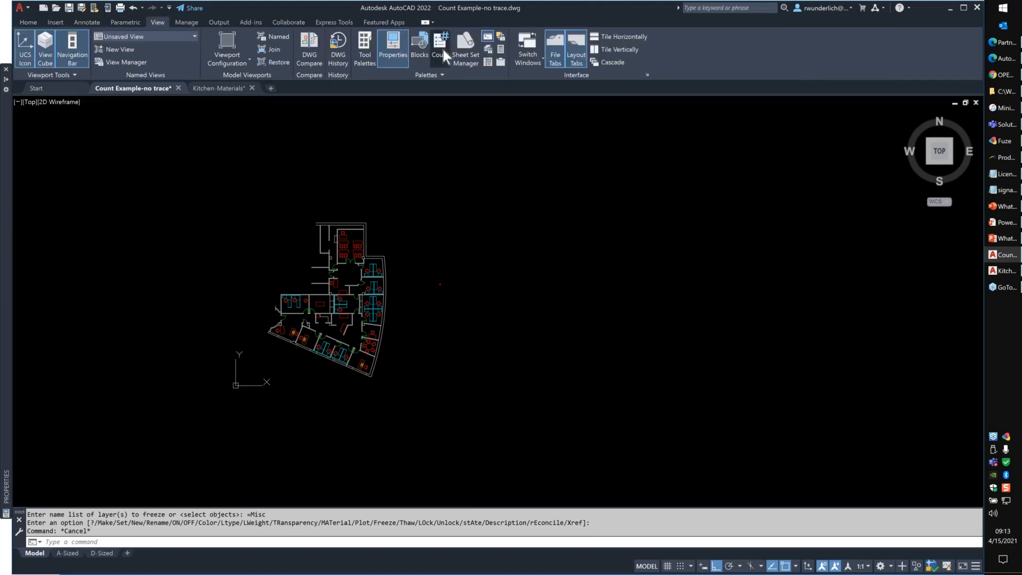
{"action": "left_click", "coordinate": [441, 51]}
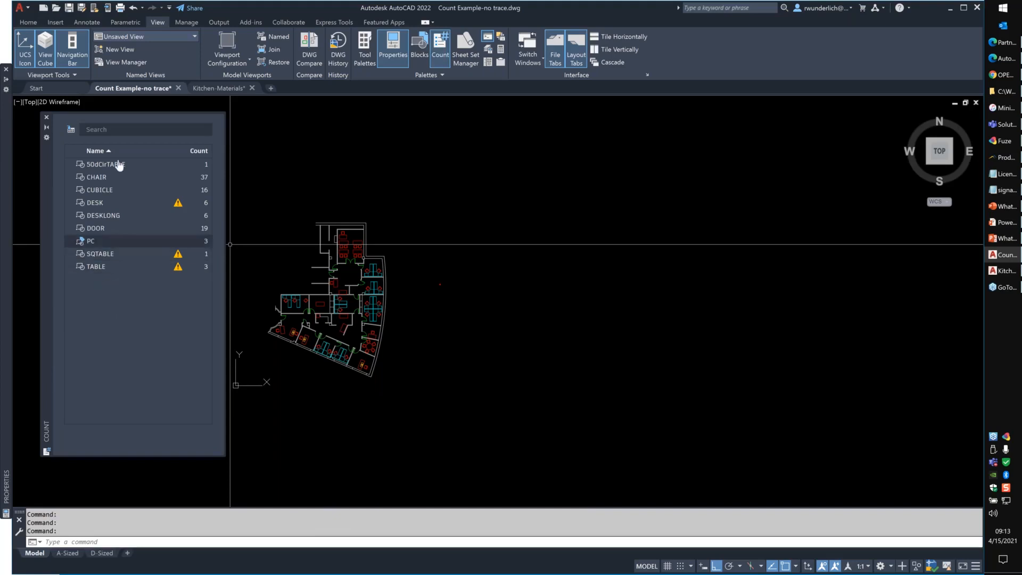
{"action": "key", "text": "Escape"}
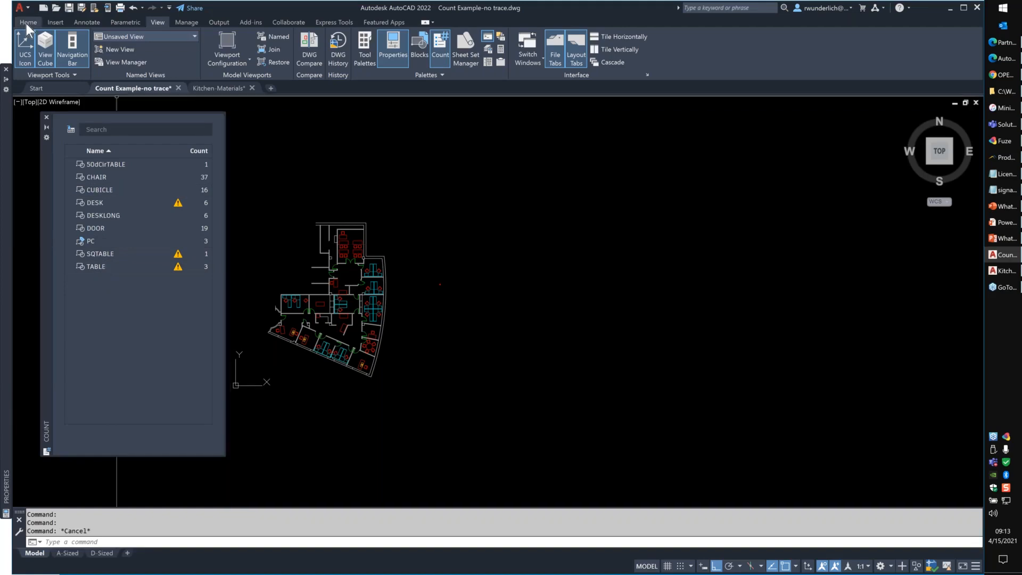
Thaw the Misc layer.
{"action": "left_click", "coordinate": [27, 24]}
{"action": "left_click", "coordinate": [458, 36]}
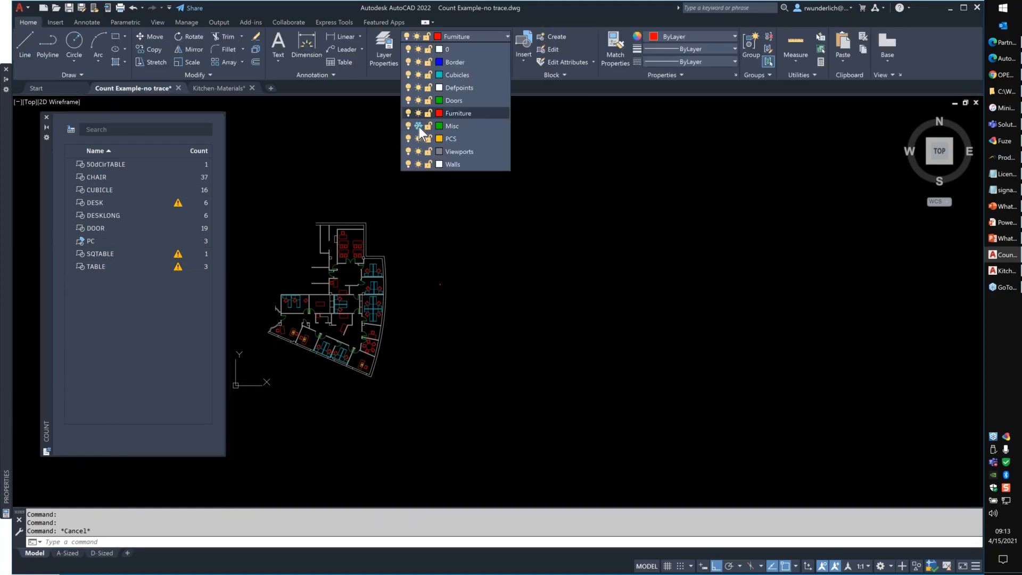
{"action": "left_click", "coordinate": [419, 126]}
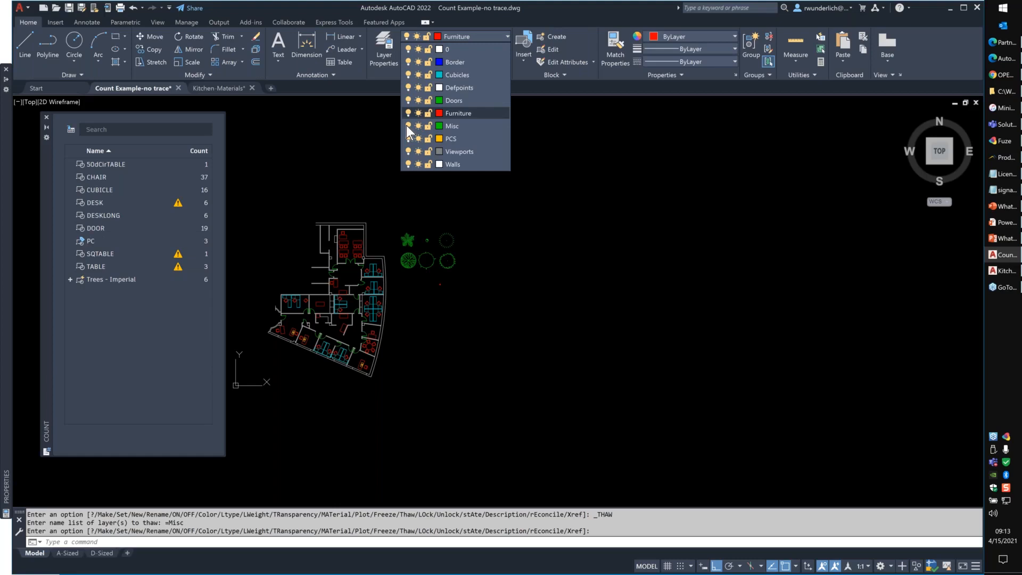
Switch the Misc layer off and on to compare the Count palette's block list, leaving the layer turned off.
{"action": "left_click", "coordinate": [408, 126]}
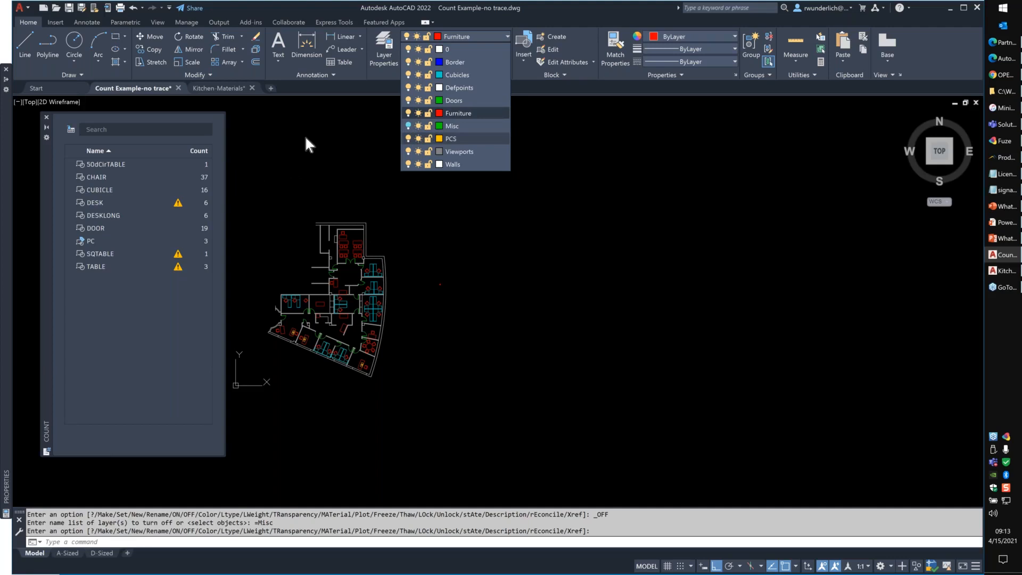
{"action": "left_click", "coordinate": [408, 125]}
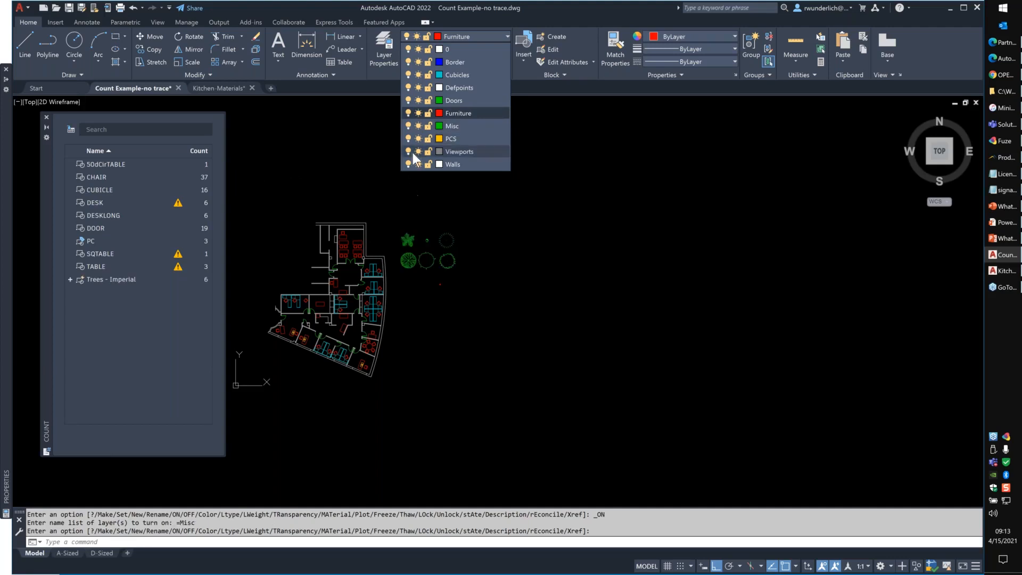
{"action": "left_click", "coordinate": [408, 127]}
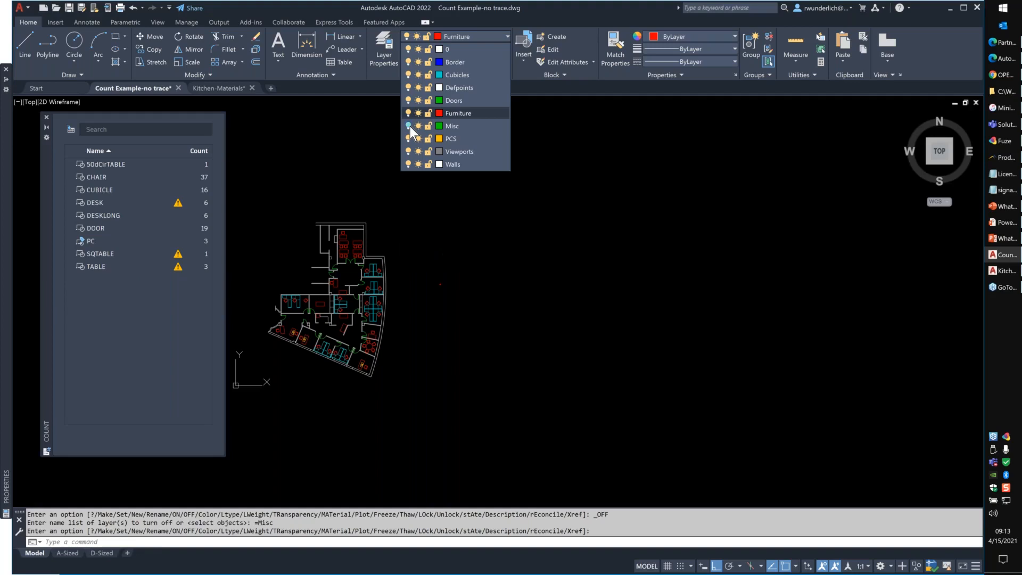
{"action": "left_click", "coordinate": [409, 126]}
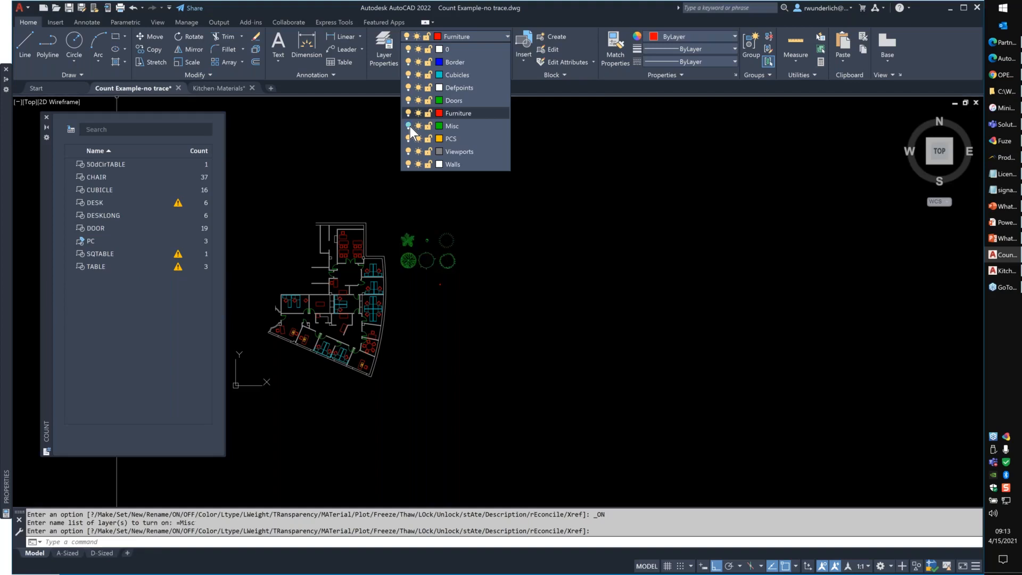
{"action": "left_click", "coordinate": [409, 126]}
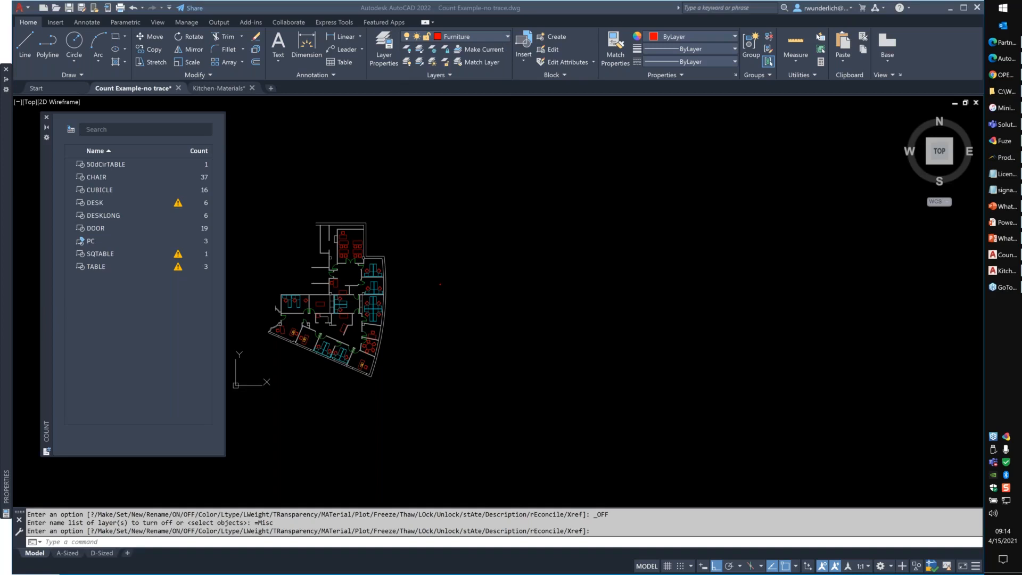
{"action": "left_click", "coordinate": [450, 310]}
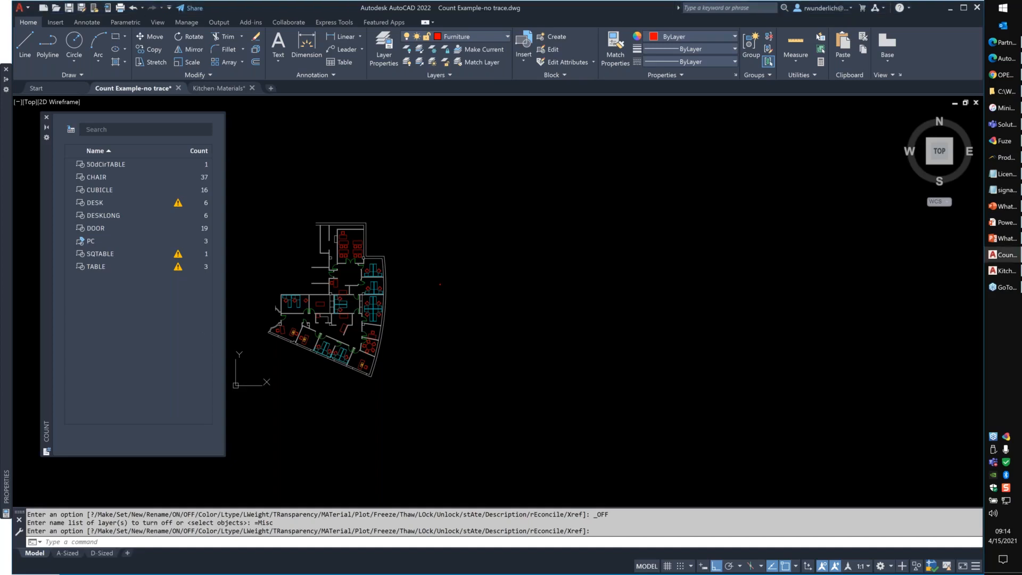
{"action": "key", "text": "Escape"}
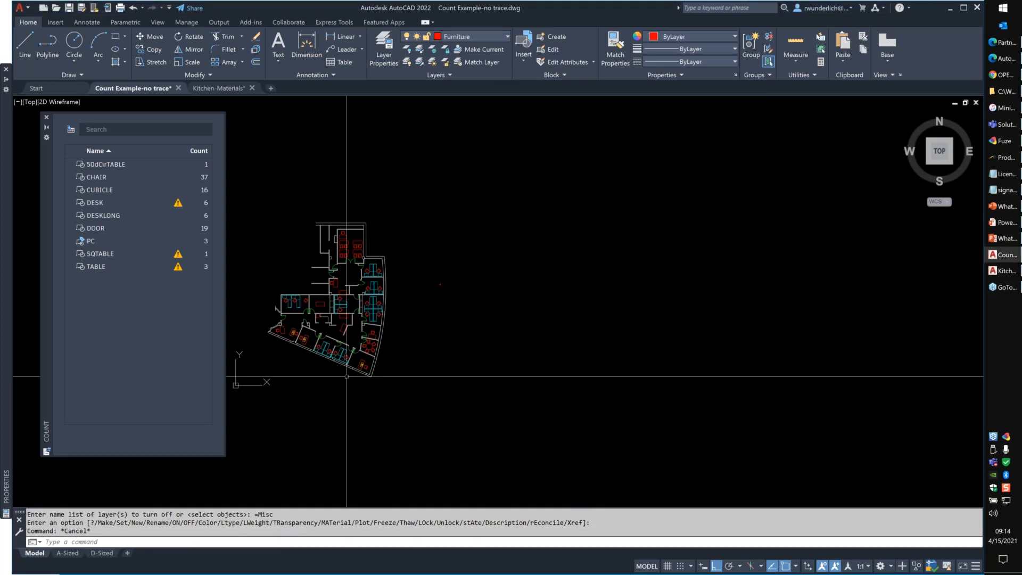
Draw a long, narrow rectangle in the empty area to the right of the floor plan.
{"action": "type", "text": "rec"}
{"action": "key", "text": "Return"}
{"action": "left_click", "coordinate": [435, 326]}
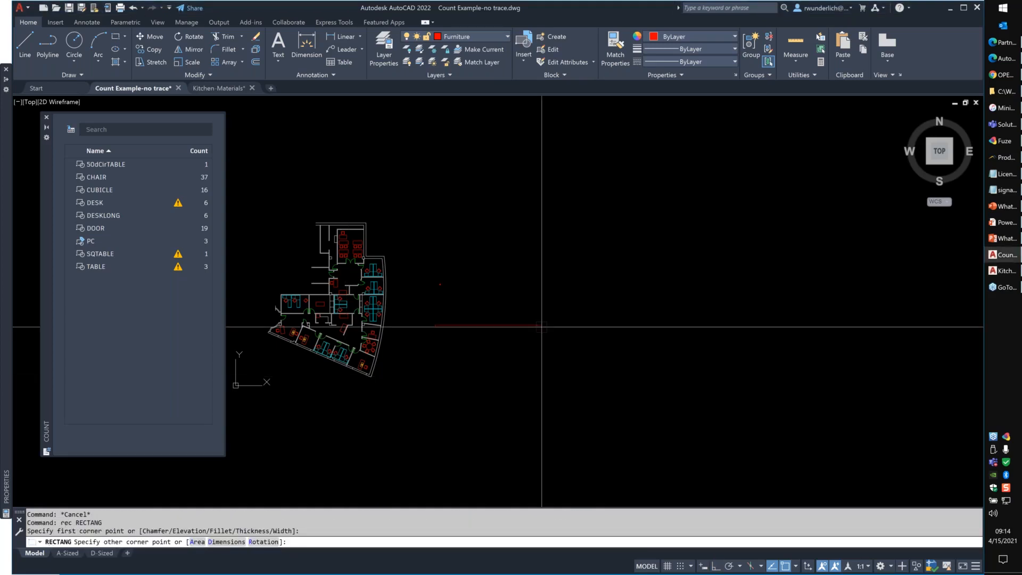
{"action": "left_click", "coordinate": [538, 341]}
Cut the new rectangle and paste it back as a block in the empty area beside the floor plan.
{"action": "left_click", "coordinate": [504, 341]}
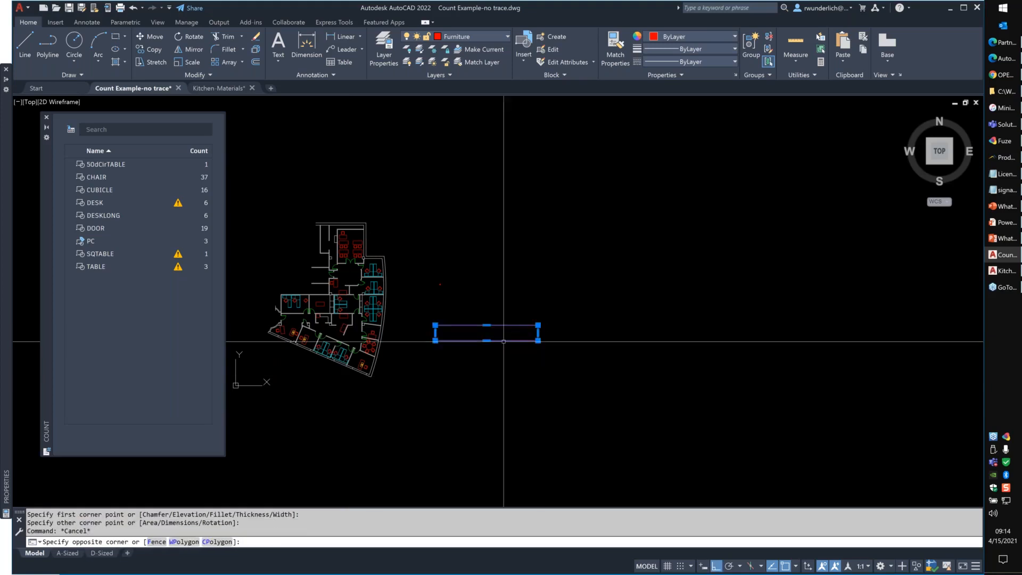
{"action": "key", "text": "ctrl+x"}
{"action": "key", "text": "ctrl+shift+v"}
{"action": "left_click", "coordinate": [467, 328]}
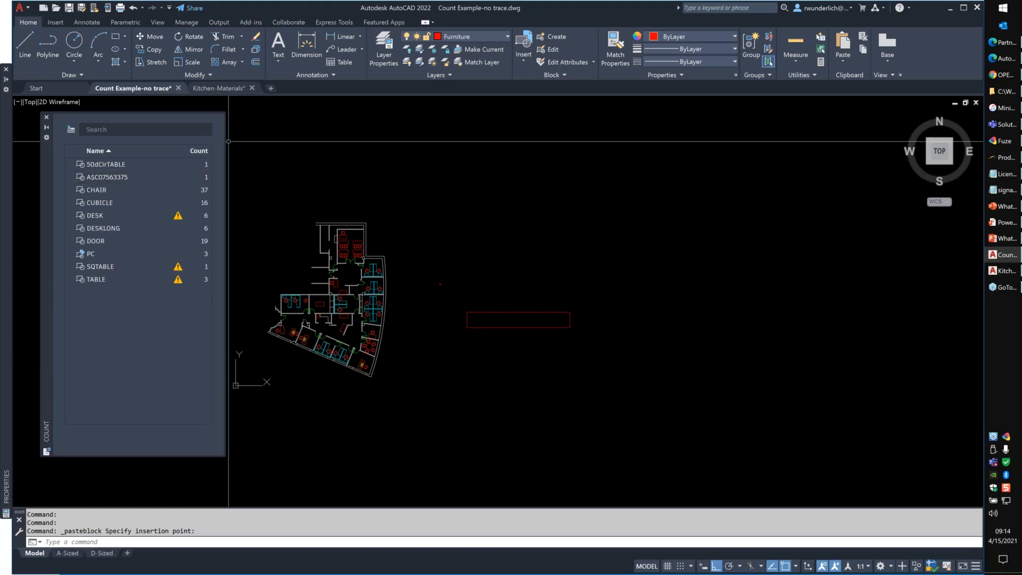
{"action": "key", "text": "Escape"}
Examine the inserted count table and compare its items with the block list in the Count palette.
{"action": "scroll", "coordinate": [465, 289], "scroll_direction": "up", "scroll_amount": 6}
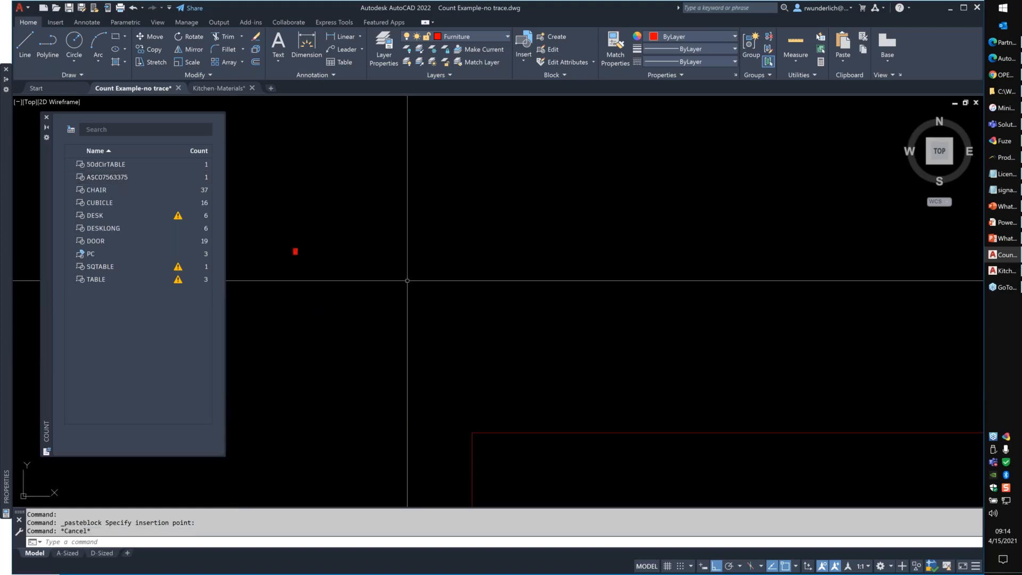
{"action": "scroll", "coordinate": [296, 251], "scroll_direction": "up", "scroll_amount": 10}
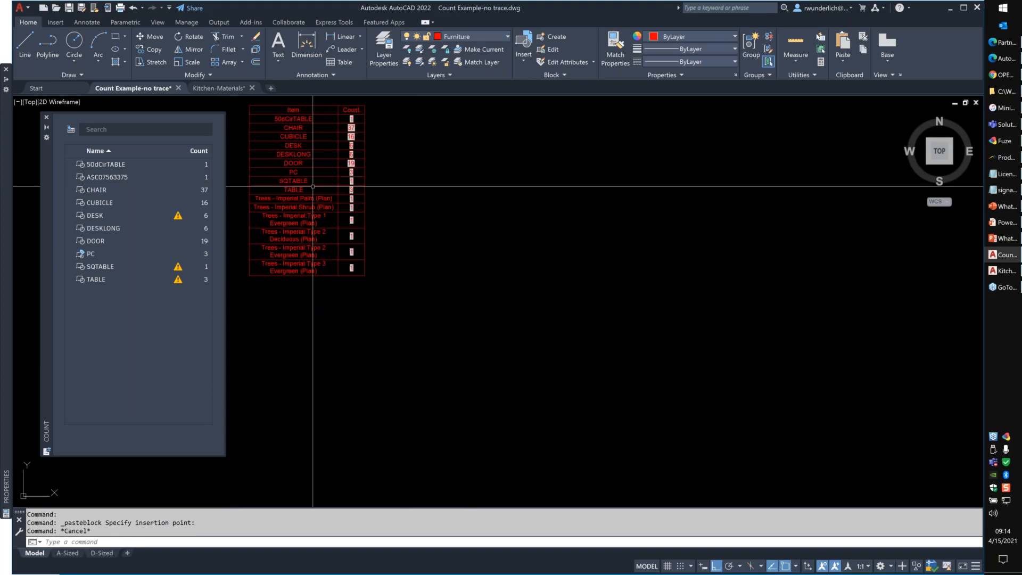
{"action": "scroll", "coordinate": [312, 186], "scroll_direction": "up", "scroll_amount": 2}
{"action": "left_click", "coordinate": [434, 173]}
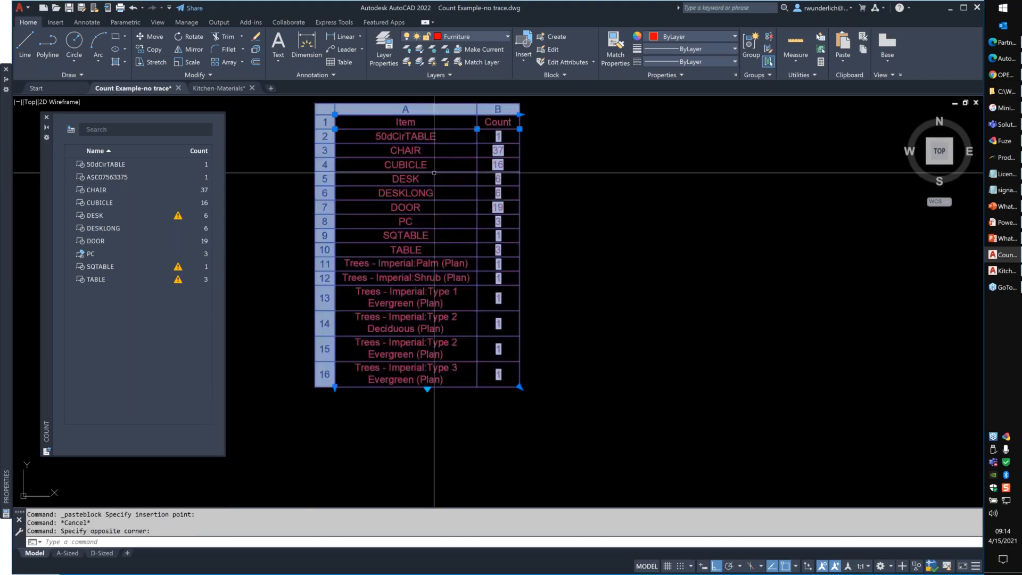
{"action": "key", "text": "Escape"}
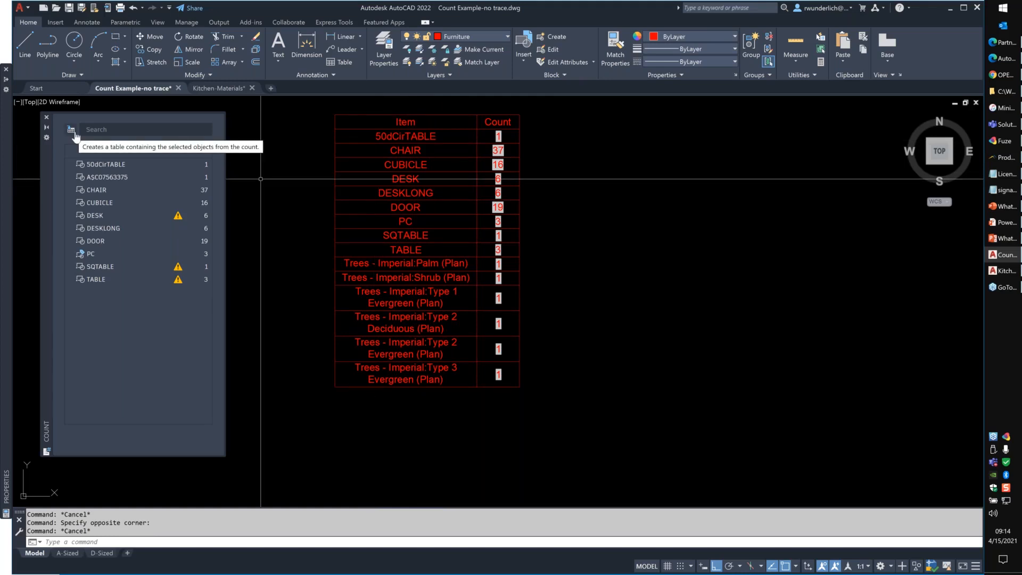
{"action": "left_click", "coordinate": [566, 181]}
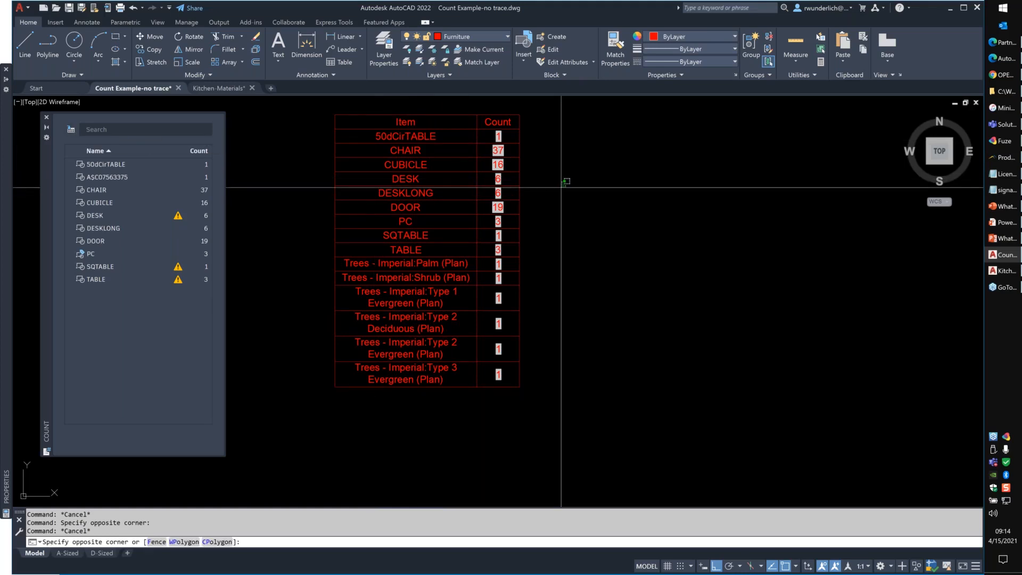
{"action": "key", "text": "Escape"}
{"action": "scroll", "coordinate": [411, 221], "scroll_direction": "up", "scroll_amount": 2}
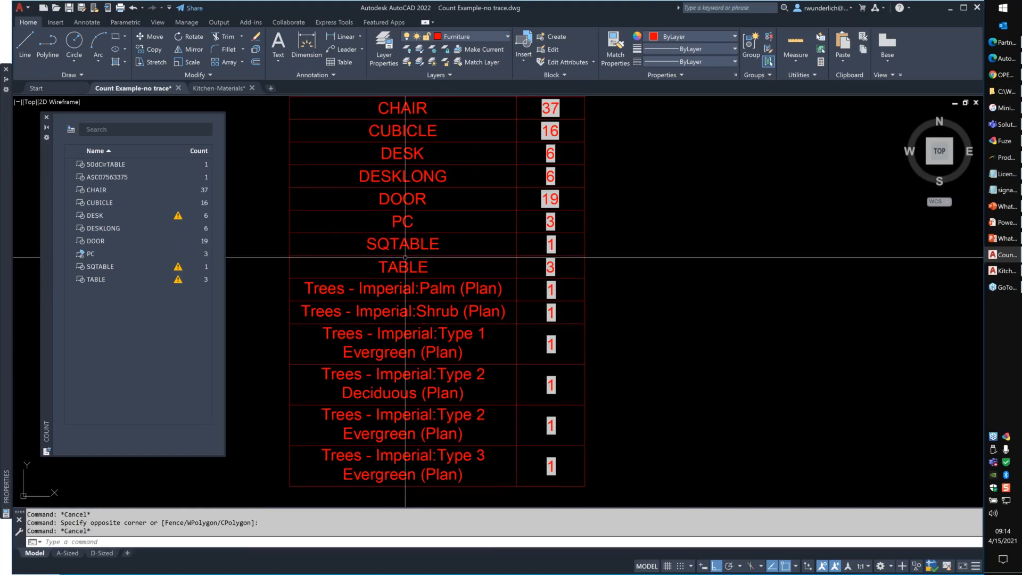
Copy the square table block in the small central room about 1'-10 1/2" straight down.
{"action": "scroll", "coordinate": [422, 307], "scroll_direction": "down", "scroll_amount": 5}
{"action": "scroll", "coordinate": [373, 344], "scroll_direction": "up", "scroll_amount": 5}
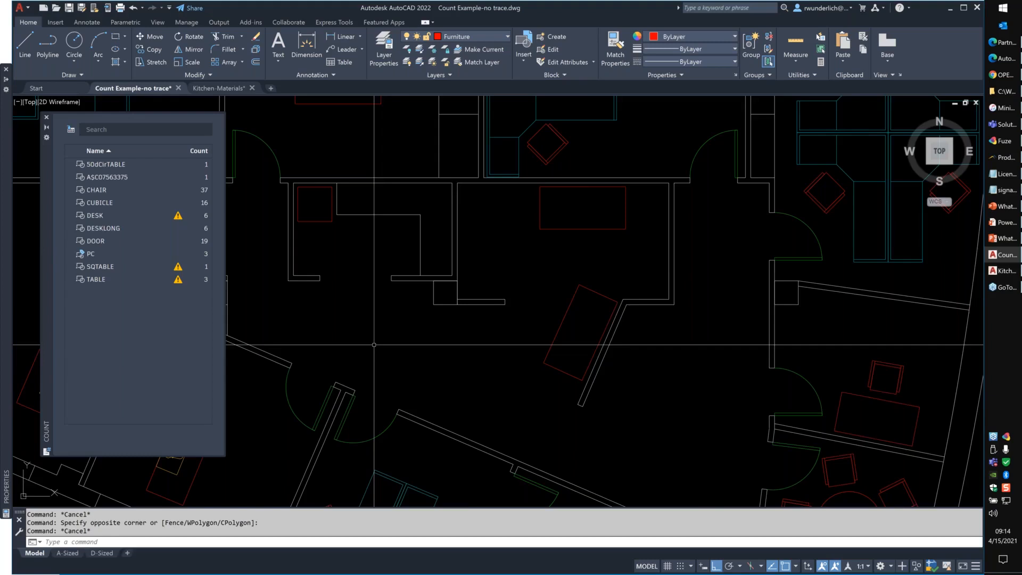
{"action": "middle_click_drag", "start_coordinate": [374, 344], "coordinate": [479, 350]}
{"action": "type", "text": "co"}
{"action": "key", "text": "Return"}
{"action": "left_click", "coordinate": [424, 227]}
{"action": "key", "text": "Return"}
{"action": "left_click", "coordinate": [424, 247]}
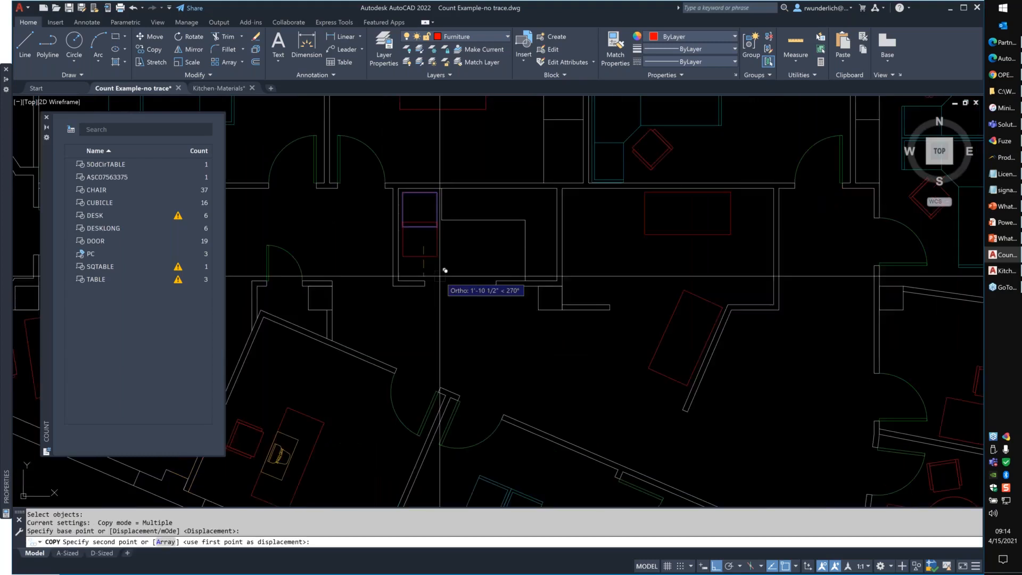
{"action": "left_click", "coordinate": [440, 276]}
{"action": "key", "text": "Escape"}
Regenerate the whole drawing with REGENALL to update the count table's fields.
{"action": "scroll", "coordinate": [477, 302], "scroll_direction": "down", "scroll_amount": 3}
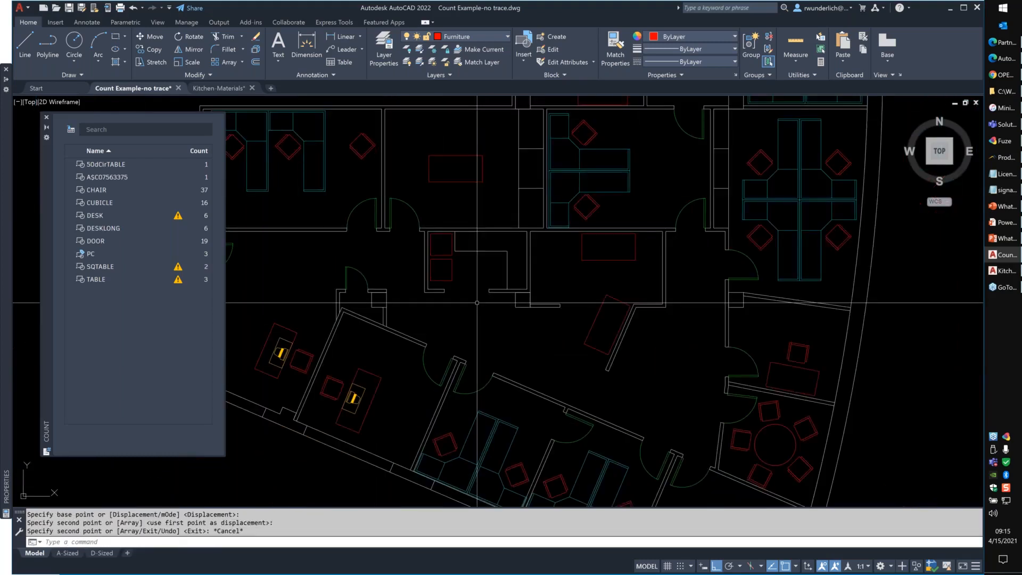
{"action": "scroll", "coordinate": [445, 329], "scroll_direction": "up", "scroll_amount": 5}
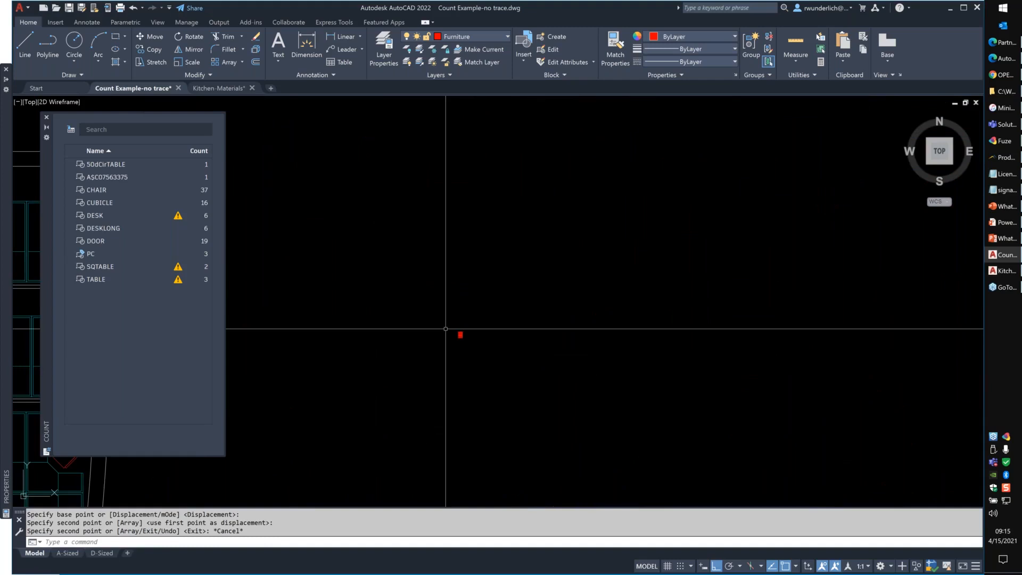
{"action": "scroll", "coordinate": [508, 274], "scroll_direction": "down", "scroll_amount": 2}
{"action": "scroll", "coordinate": [566, 211], "scroll_direction": "down", "scroll_amount": 2}
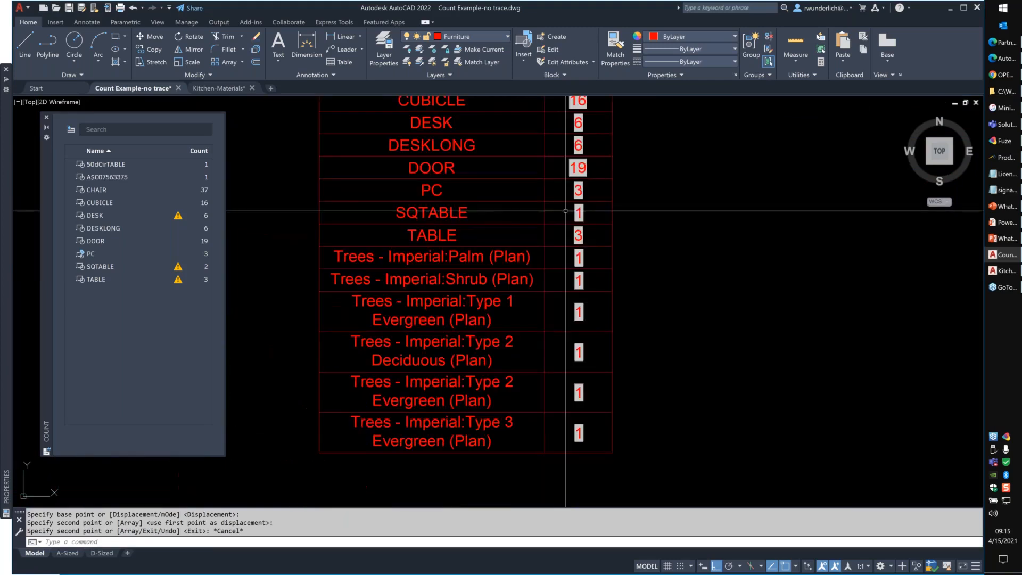
{"action": "type", "text": "regenall"}
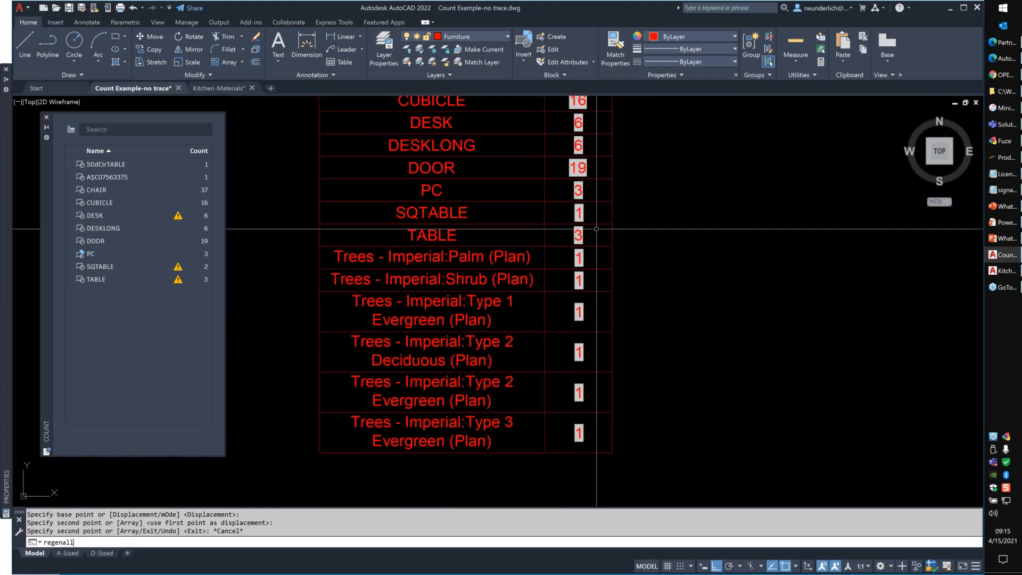
{"action": "key", "text": "Return"}
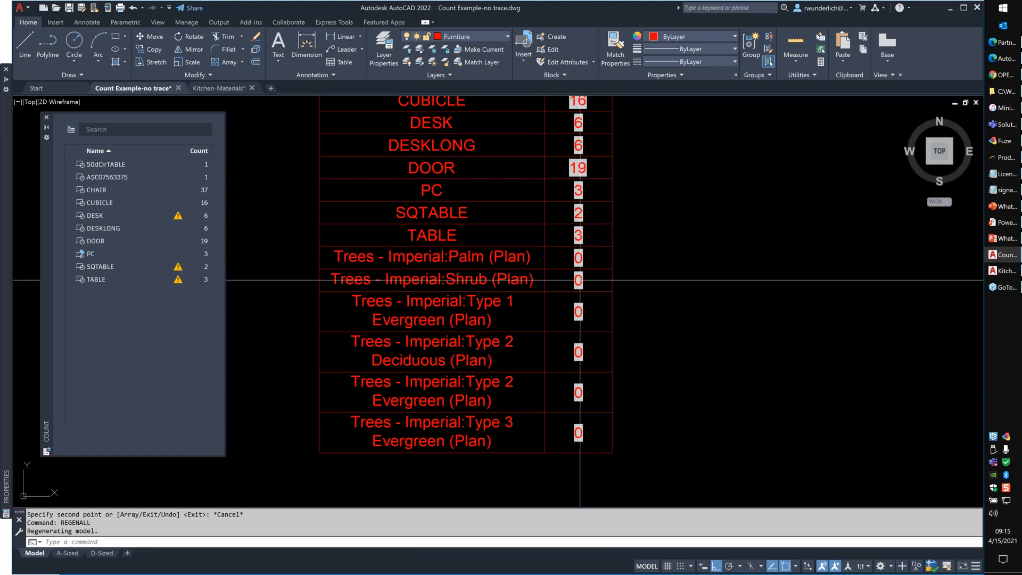
Run a count on the pasted rectangle block to locate it in the drawing, and close the count.
{"action": "left_click", "coordinate": [113, 178]}
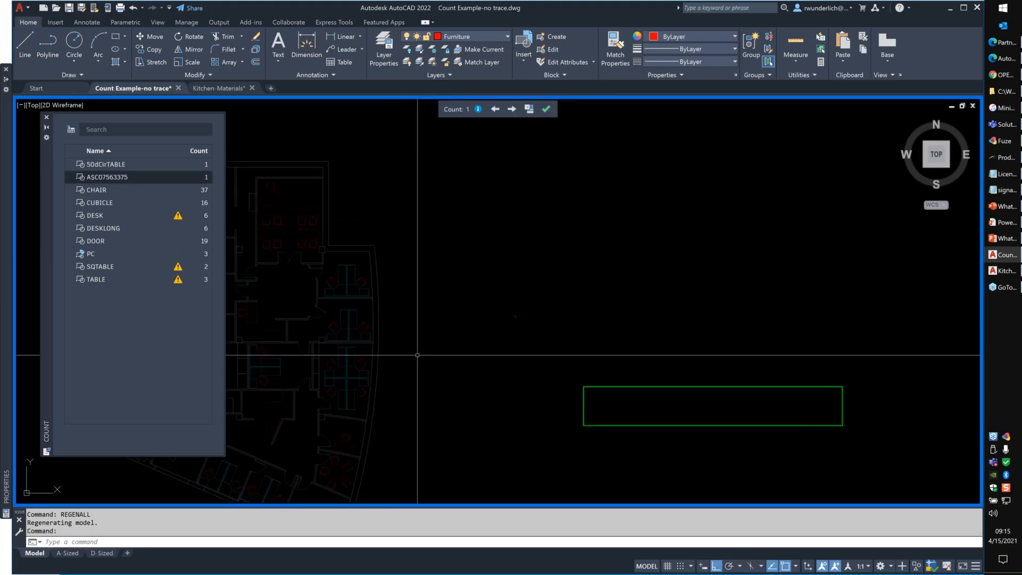
{"action": "key", "text": "Escape"}
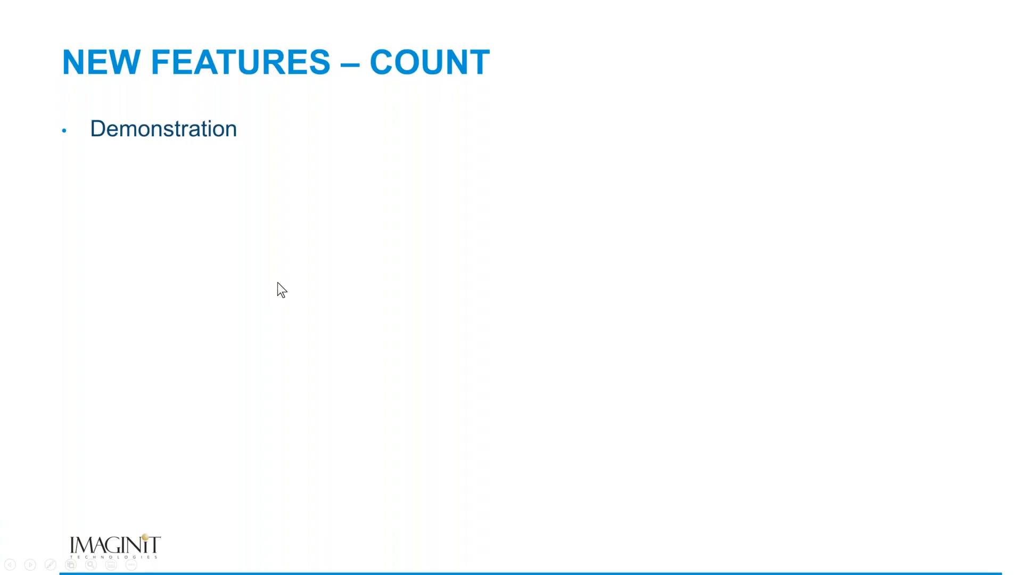
{"action": "left_click", "coordinate": [277, 282]}
{"action": "key", "text": "Left"}
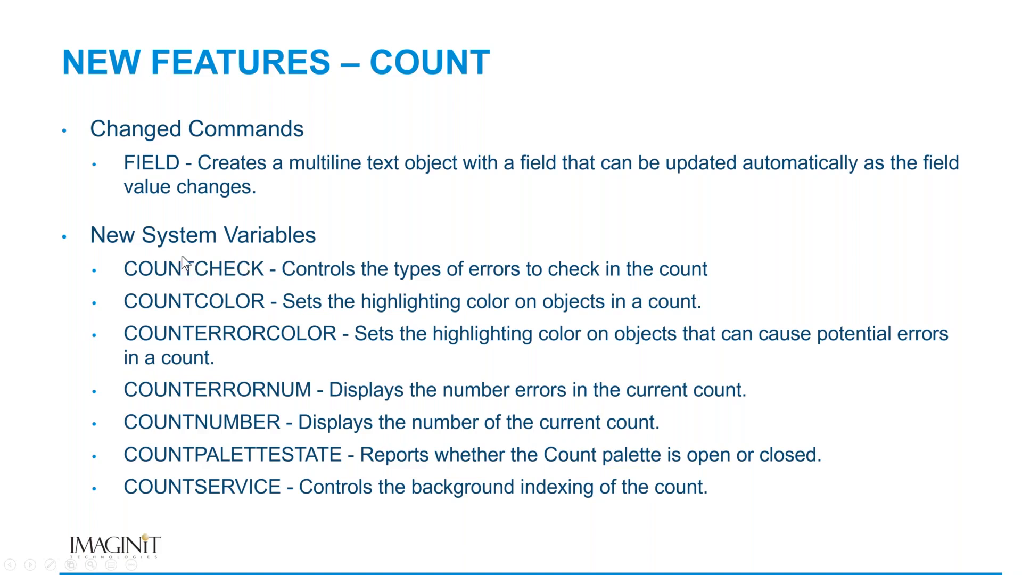
{"action": "left_click", "coordinate": [228, 272]}
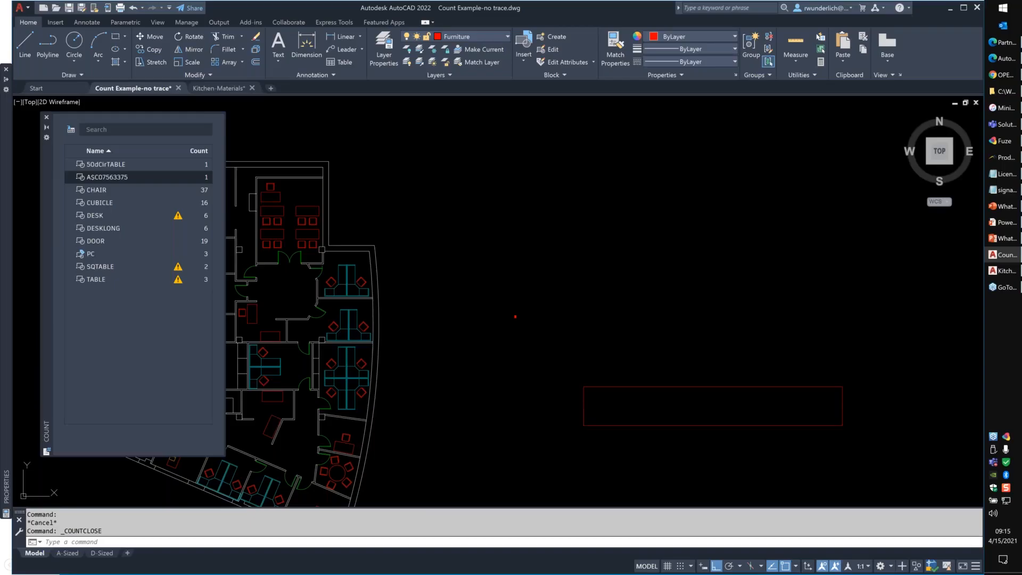
Set the COUNTCHECK system variable to 1 and reopen the Count palette to recheck the block list for errors.
{"action": "type", "text": "COUNTCHECK"}
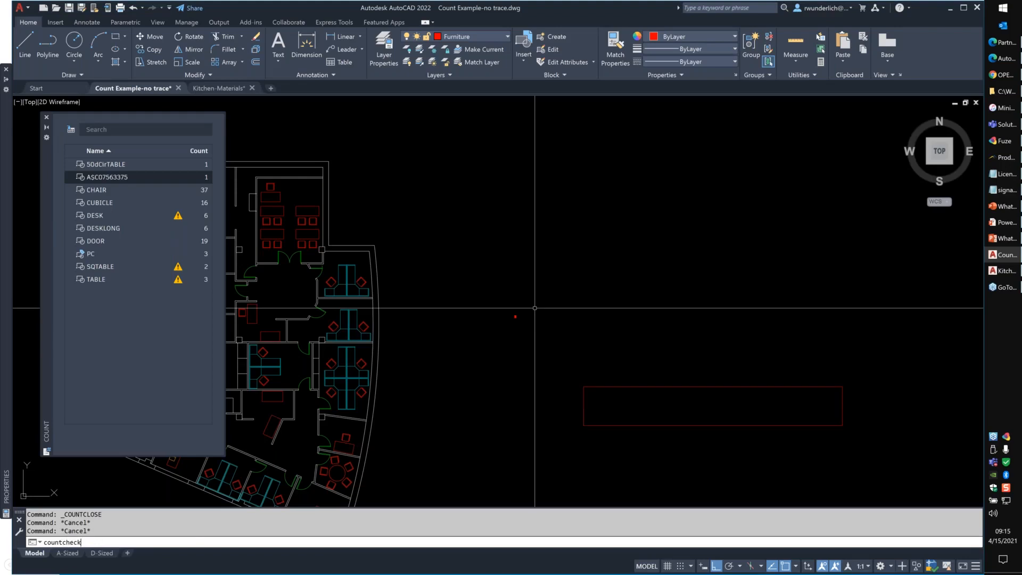
{"action": "key", "text": "Return"}
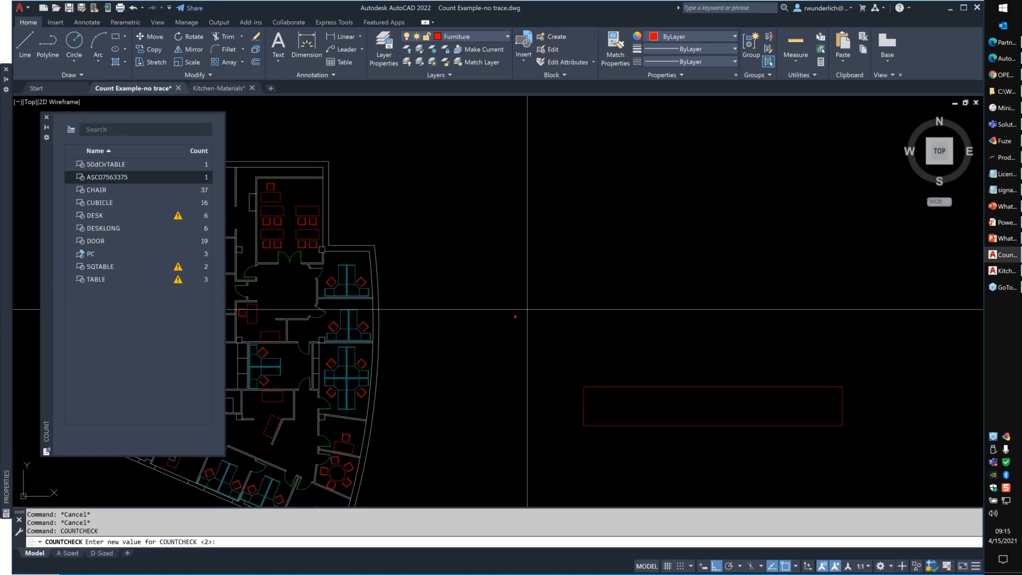
{"action": "type", "text": "1"}
{"action": "key", "text": "Return"}
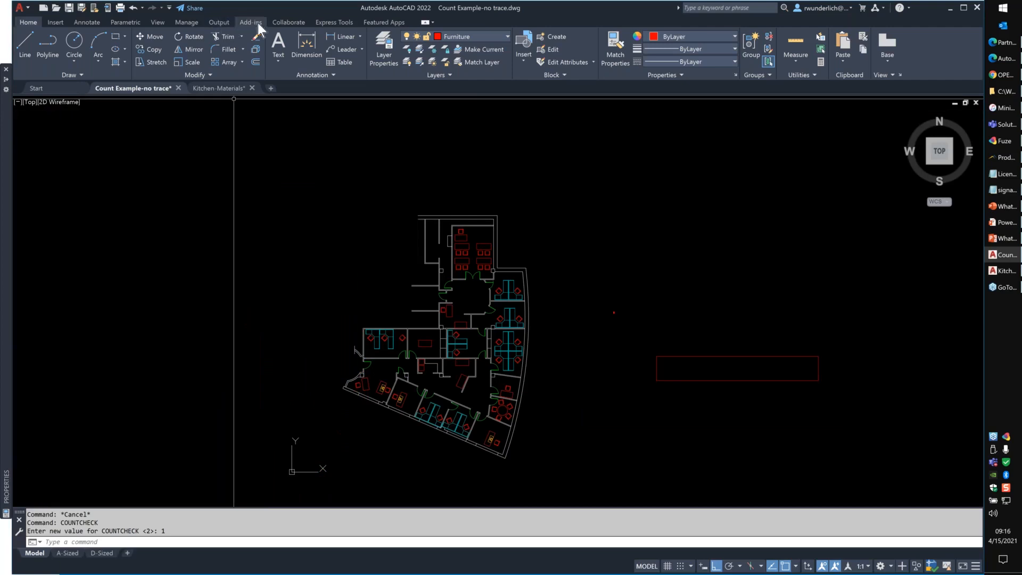
{"action": "left_click", "coordinate": [157, 23]}
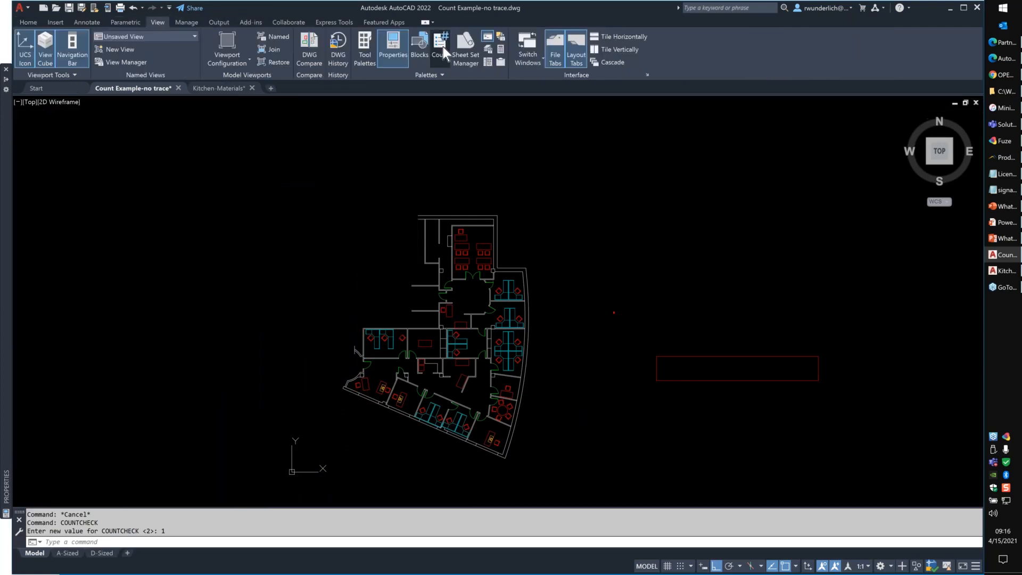
{"action": "left_click", "coordinate": [442, 47]}
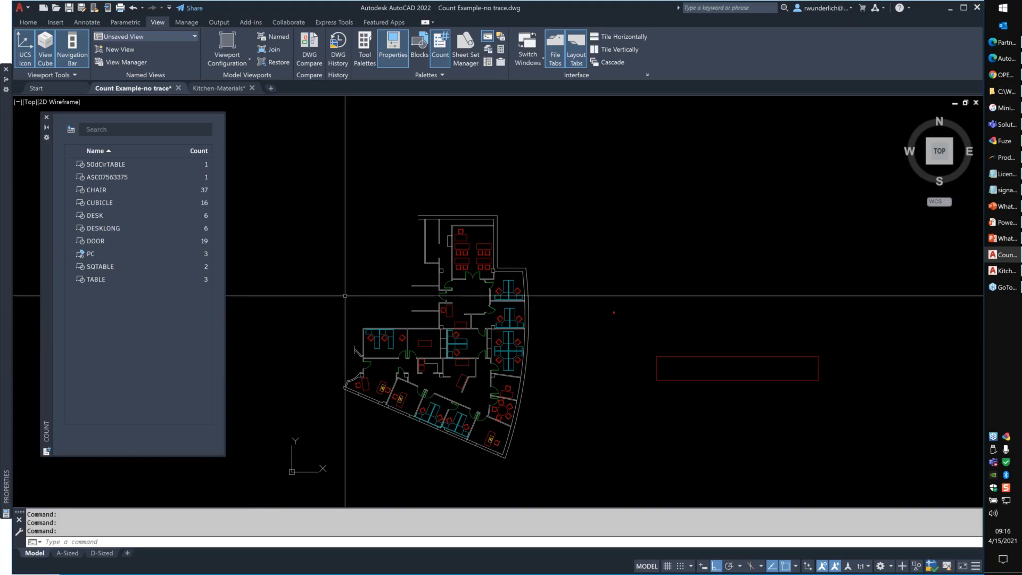
Create an associative rectangular array of the pasted rectangle block with 4 columns and 3 rows, and run a count on that block.
{"action": "key", "text": "Escape"}
{"action": "left_click", "coordinate": [731, 368]}
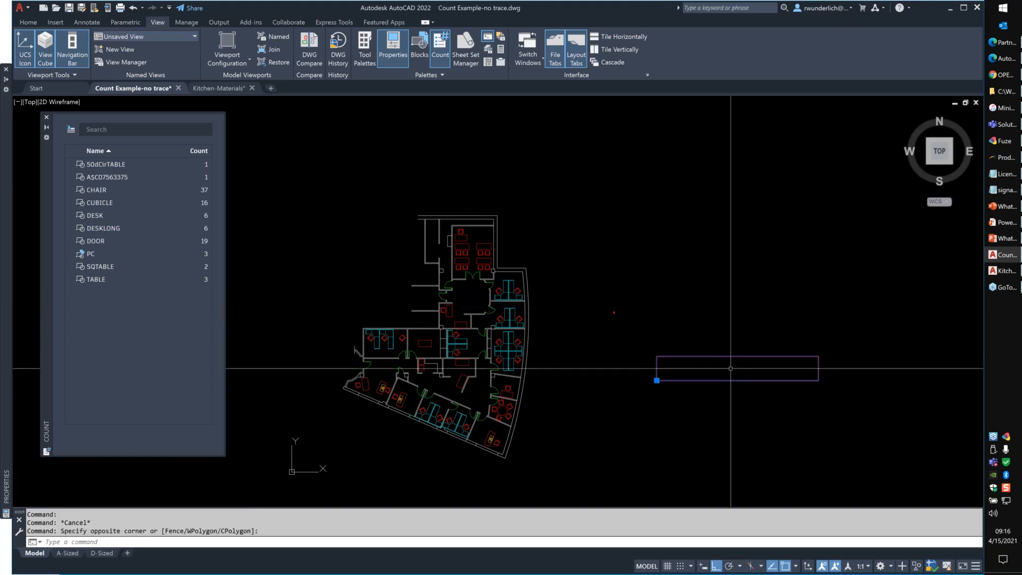
{"action": "left_click", "coordinate": [52, 24]}
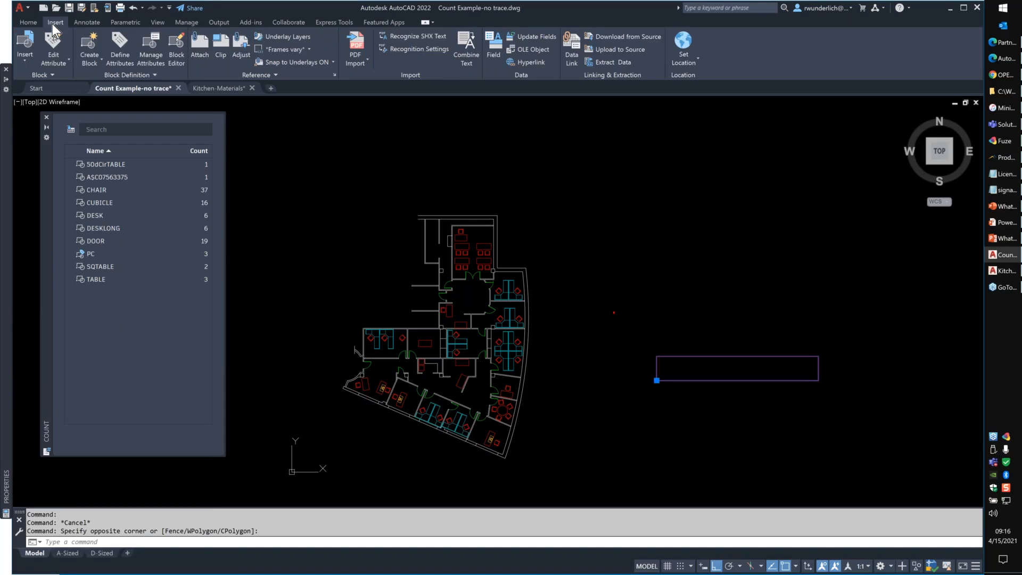
{"action": "left_click", "coordinate": [29, 22]}
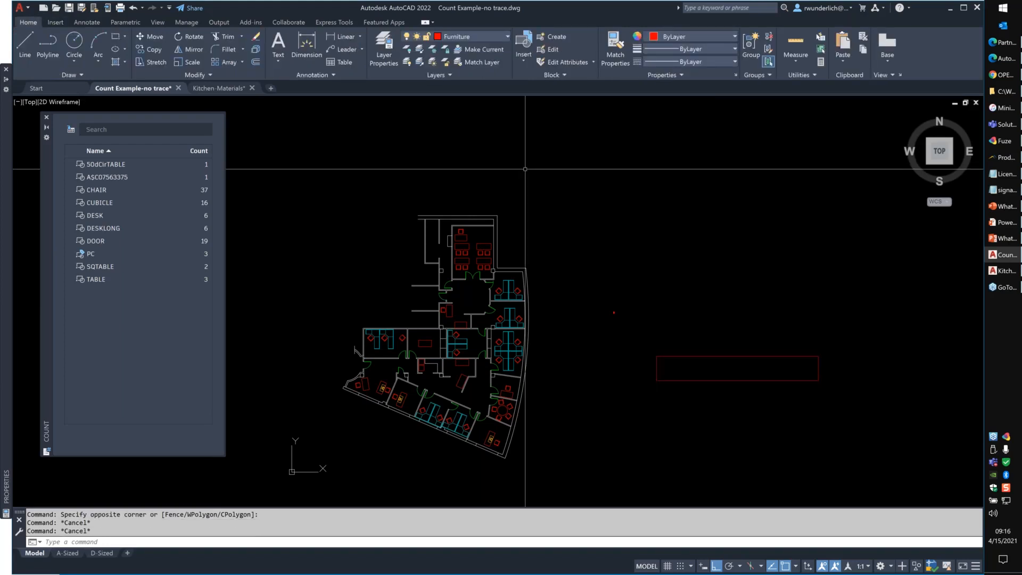
{"action": "left_click", "coordinate": [756, 399]}
{"action": "left_click", "coordinate": [713, 368]}
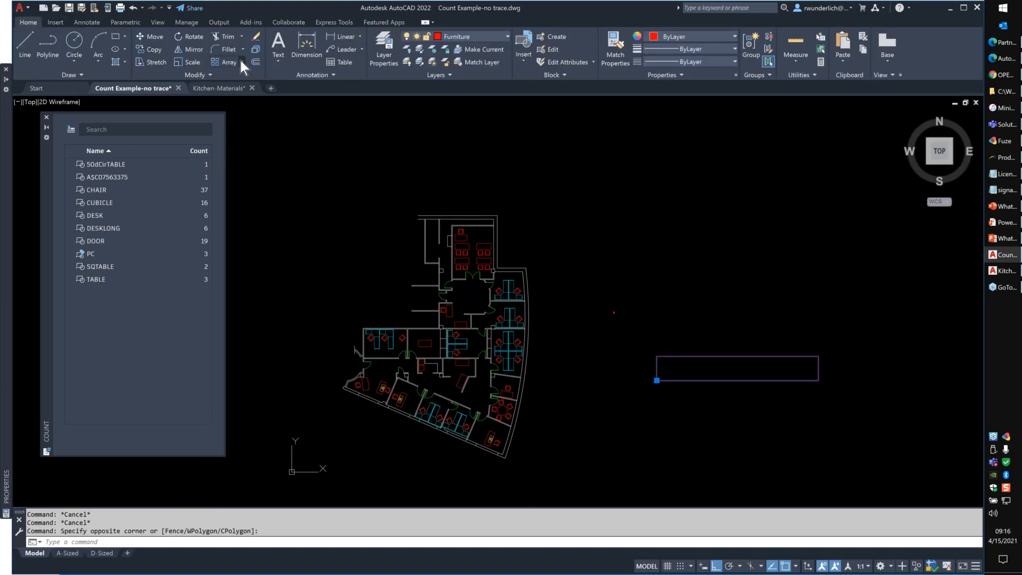
{"action": "left_click", "coordinate": [241, 62]}
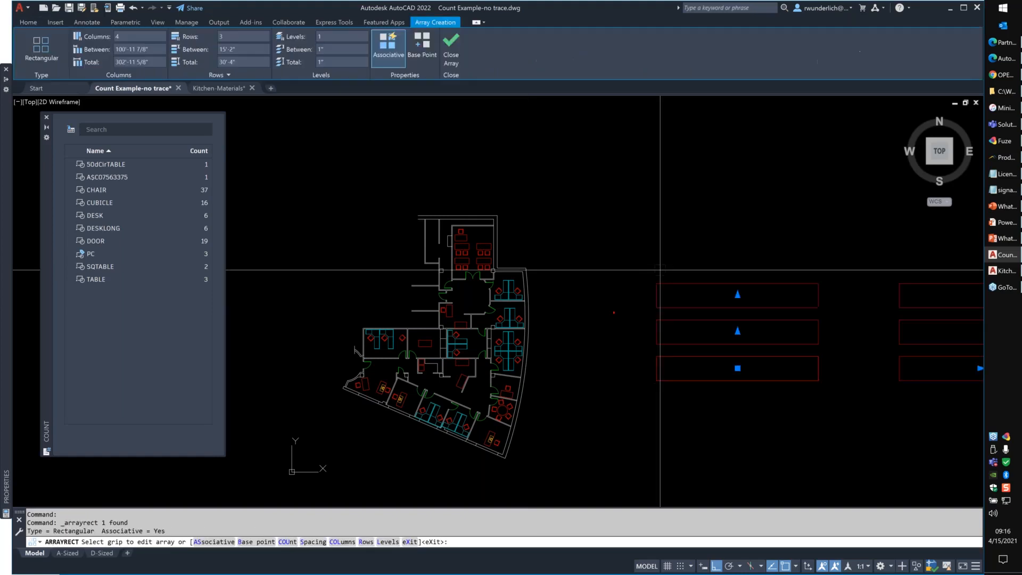
{"action": "key", "text": "Return"}
{"action": "left_click", "coordinate": [133, 178]}
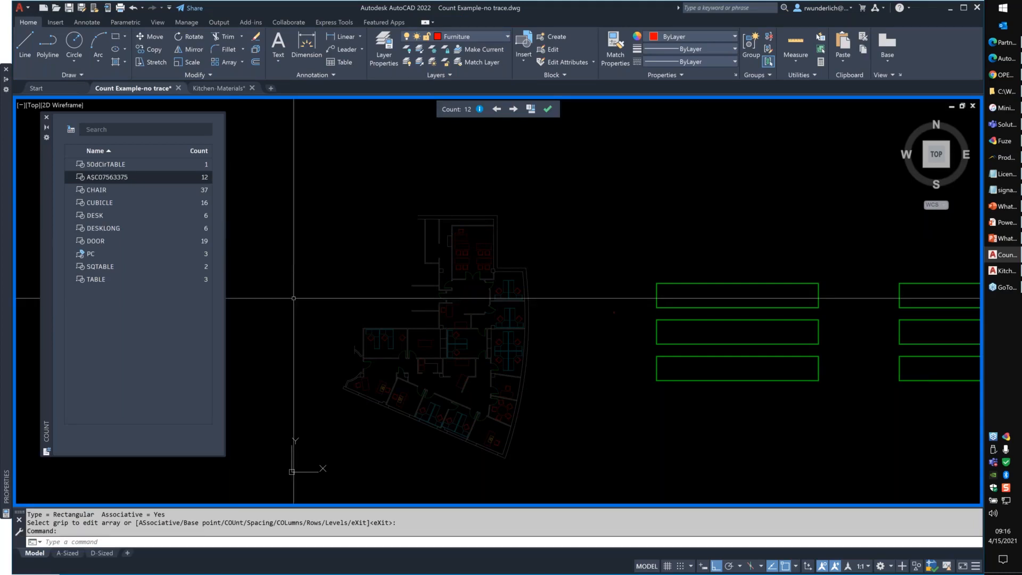
{"action": "left_click", "coordinate": [549, 109]}
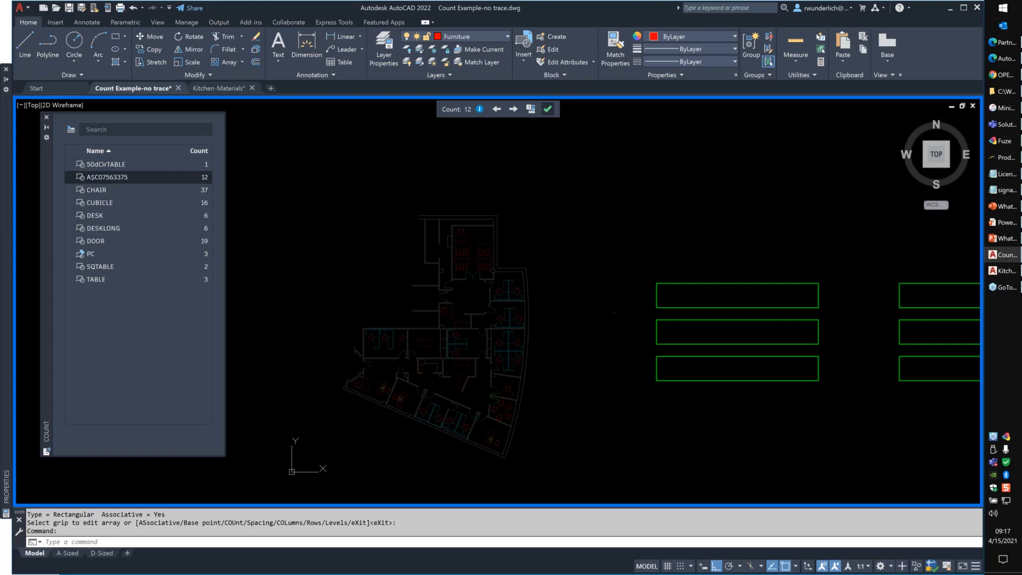
Look up COUNTCHECK in the Help, read what its values 1 and 2 check for, and close the Help.
{"action": "left_click", "coordinate": [705, 8]}
{"action": "type", "text": "countcheck"}
{"action": "key", "text": "Return"}
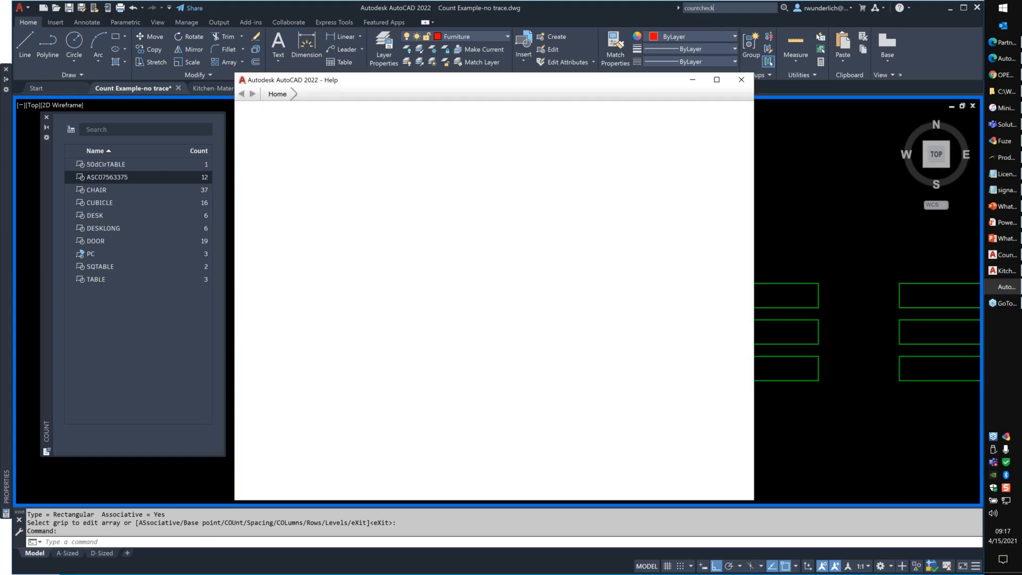
{"action": "left_click", "coordinate": [424, 245]}
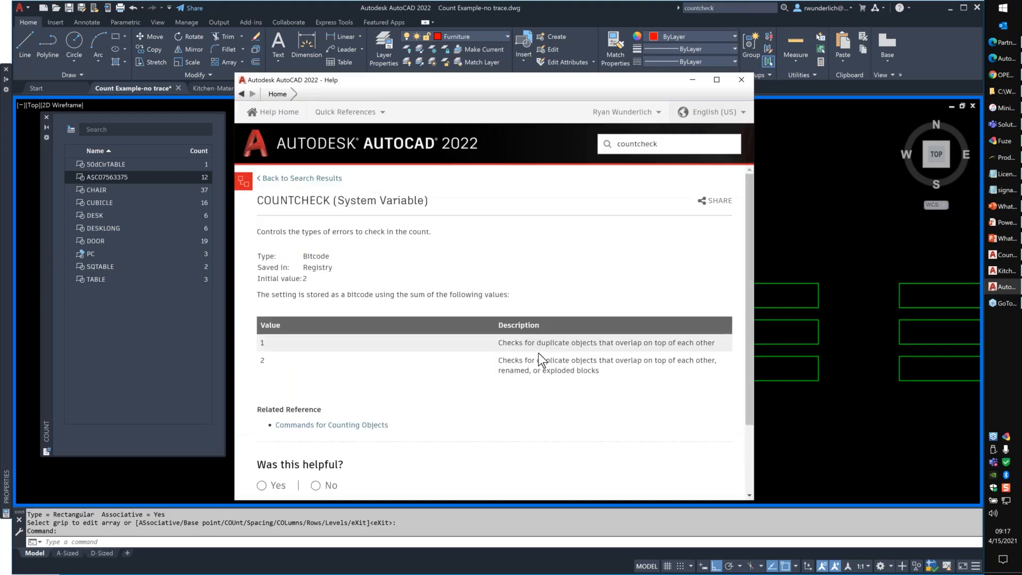
{"action": "left_click_drag", "start_coordinate": [715, 343], "coordinate": [510, 346]}
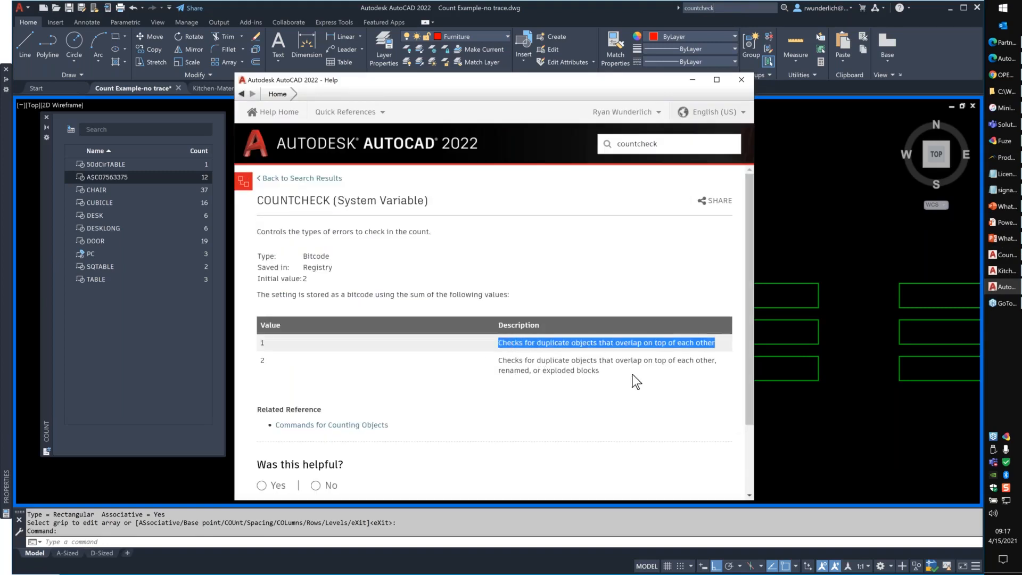
{"action": "left_click_drag", "start_coordinate": [600, 371], "coordinate": [499, 360]}
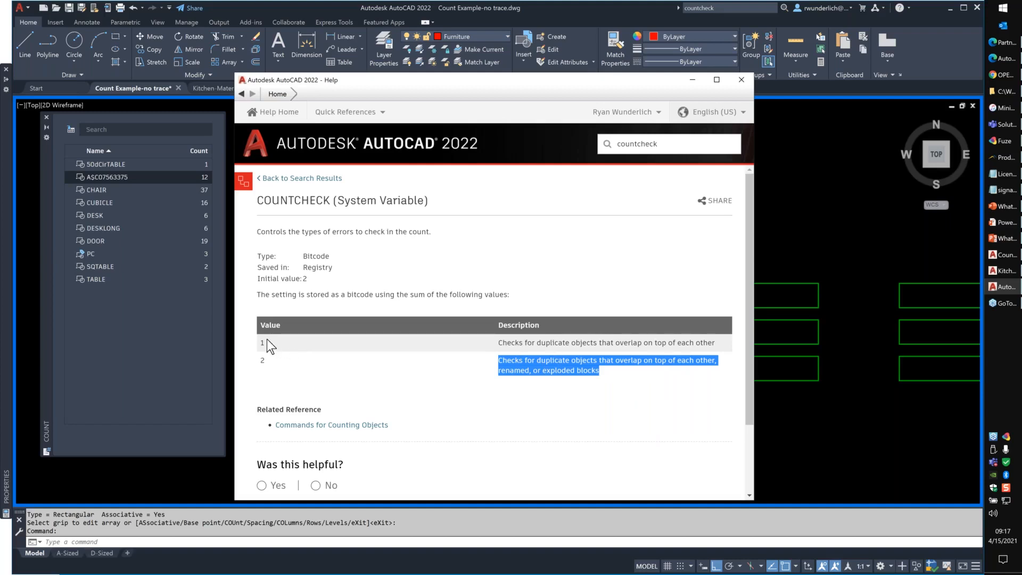
{"action": "left_click", "coordinate": [741, 79]}
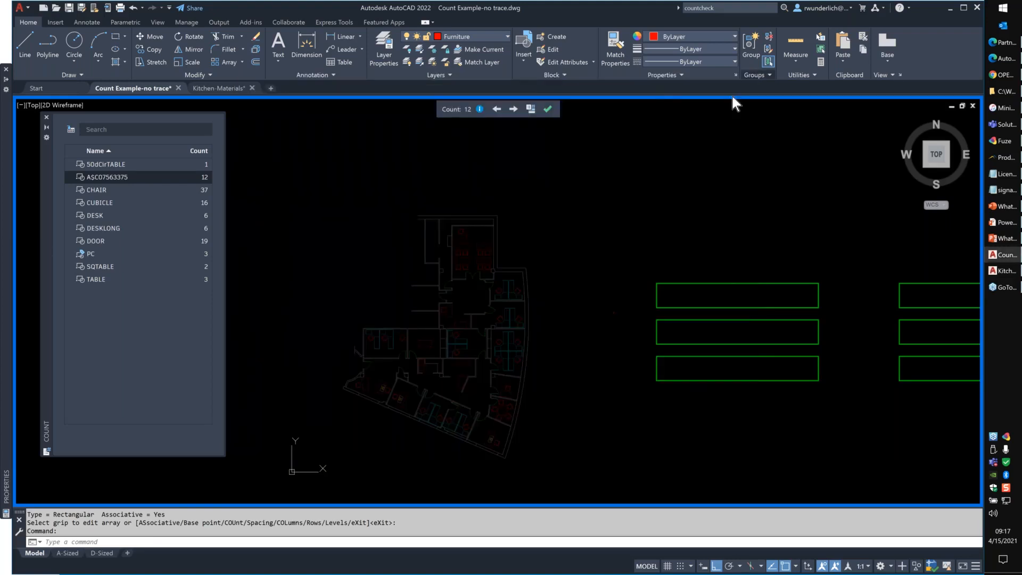
View the counted rectangle array beside the floor plan and close the active count.
{"action": "scroll", "coordinate": [573, 271], "scroll_direction": "down", "scroll_amount": 2}
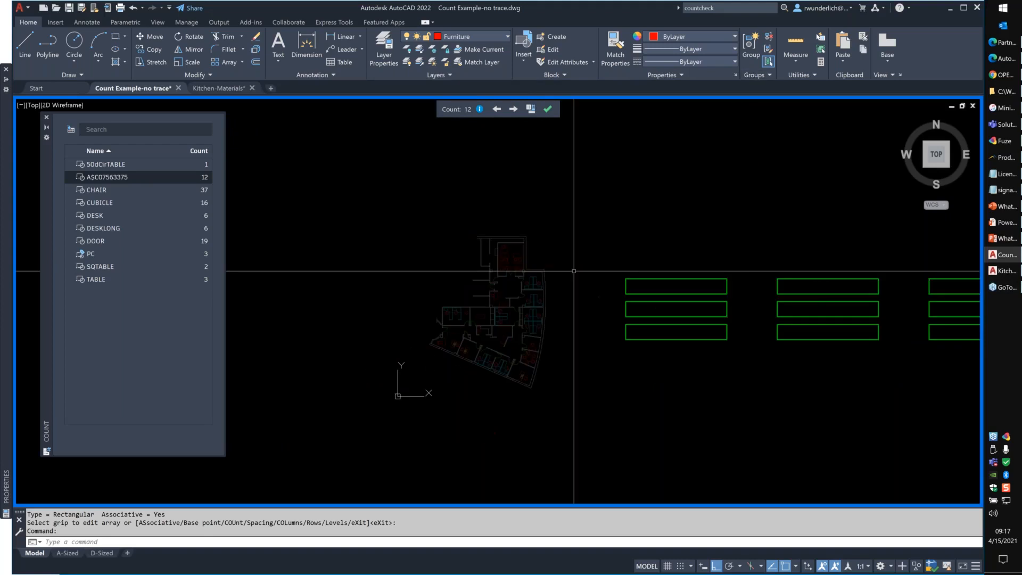
{"action": "middle_click_drag", "start_coordinate": [574, 271], "coordinate": [425, 270]}
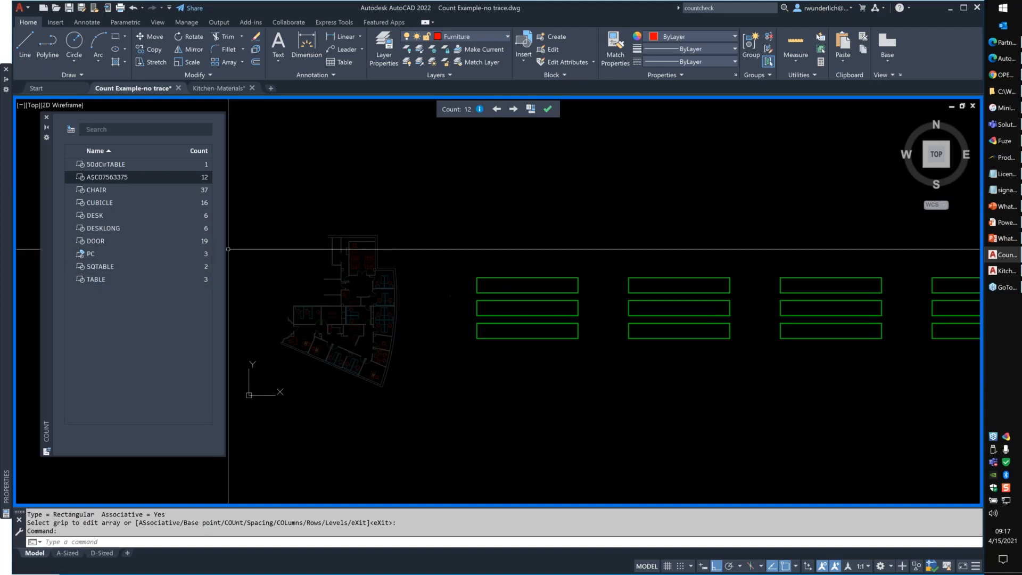
{"action": "key", "text": "Escape"}
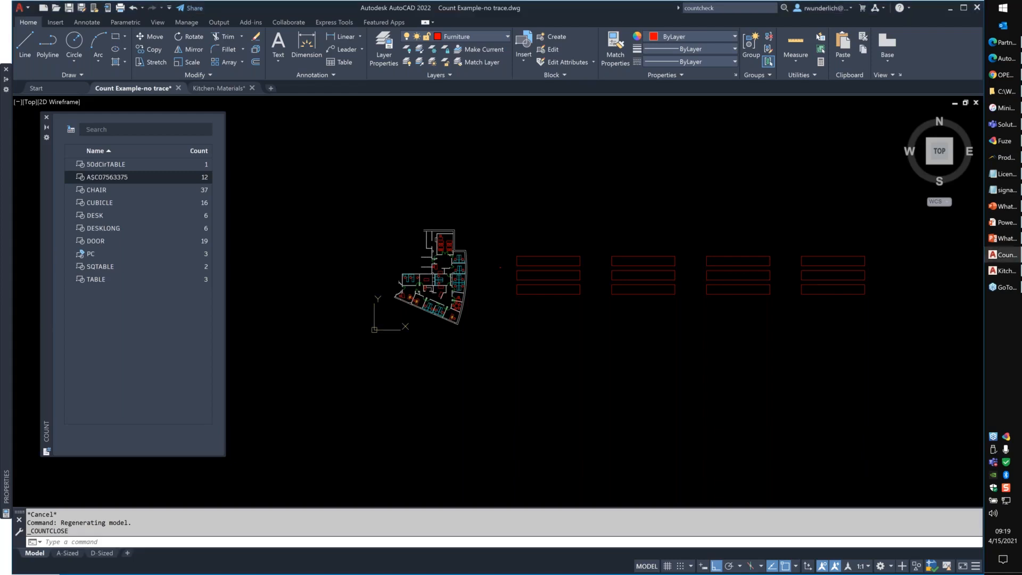
Copy the long desk block from the lower-left office of the floor plan and paste it into the A-Sized layout.
{"action": "scroll", "coordinate": [428, 318], "scroll_direction": "up", "scroll_amount": 6}
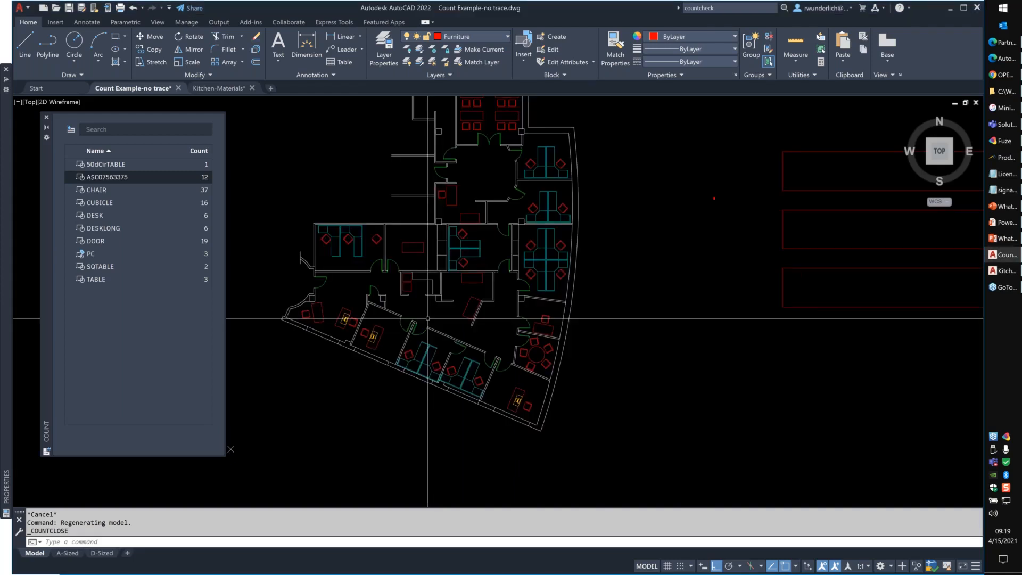
{"action": "left_click", "coordinate": [378, 325]}
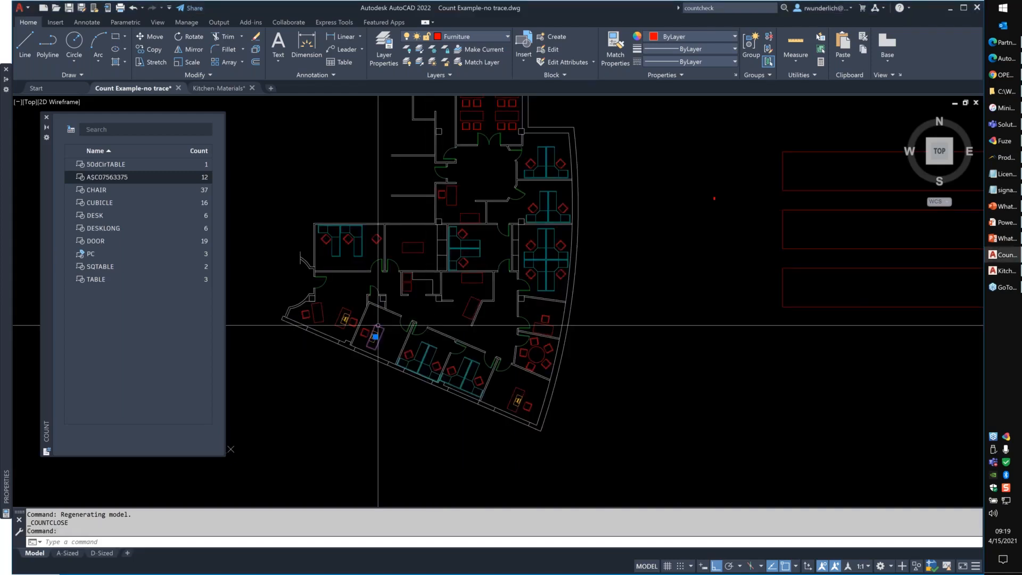
{"action": "key", "text": "ctrl+c"}
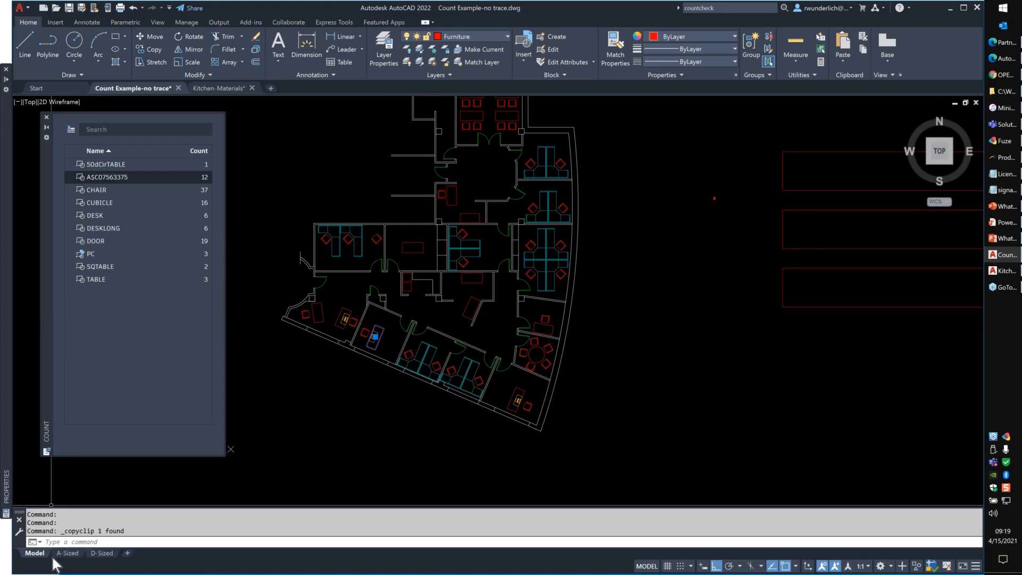
{"action": "left_click", "coordinate": [65, 553]}
{"action": "key", "text": "ctrl+v"}
{"action": "left_click", "coordinate": [670, 287]}
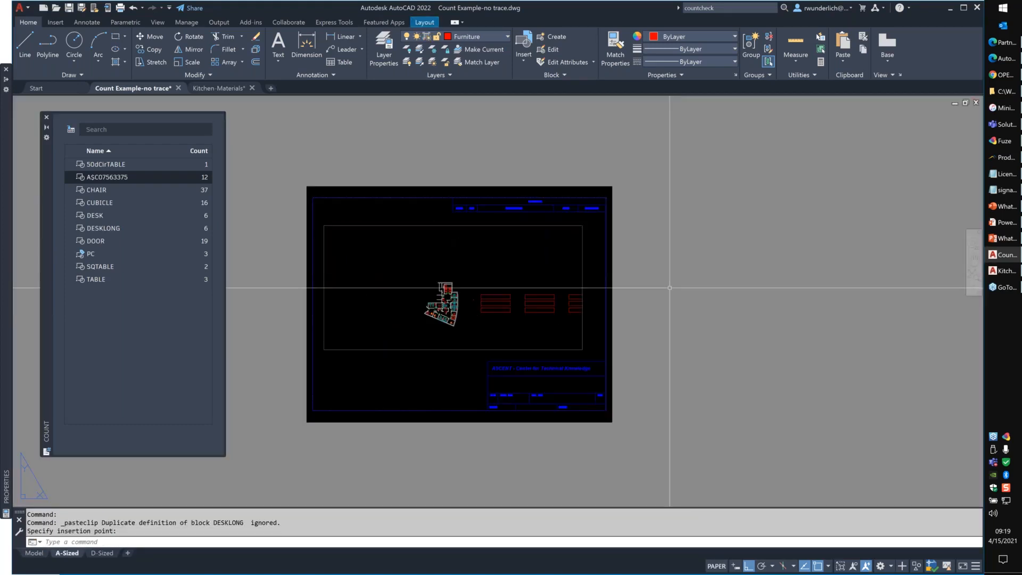
Close and reopen the Count palette on the A-Sized layout to check whether the pasted desk is counted.
{"action": "left_click", "coordinate": [47, 118]}
{"action": "left_click", "coordinate": [158, 22]}
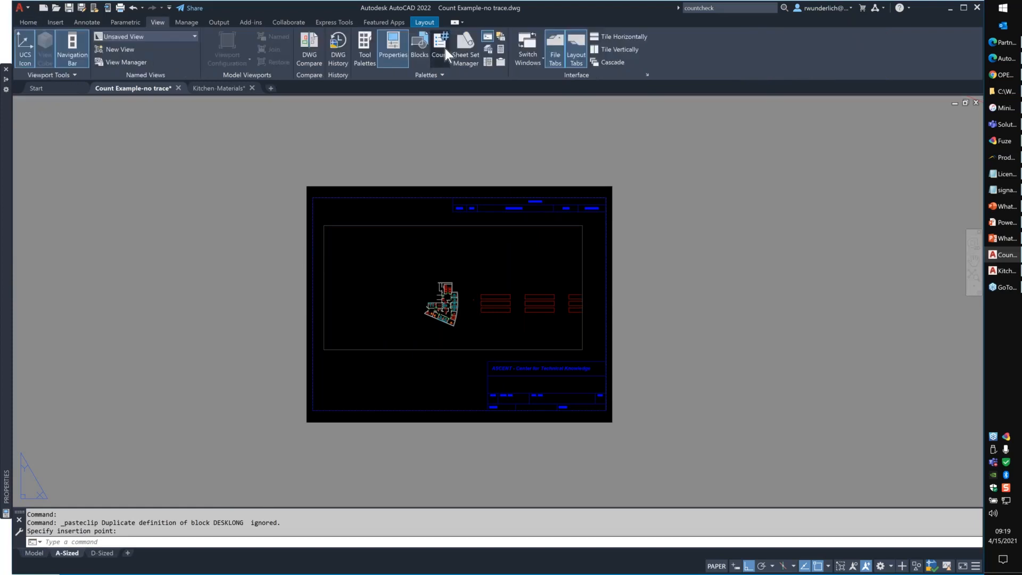
{"action": "left_click", "coordinate": [445, 49]}
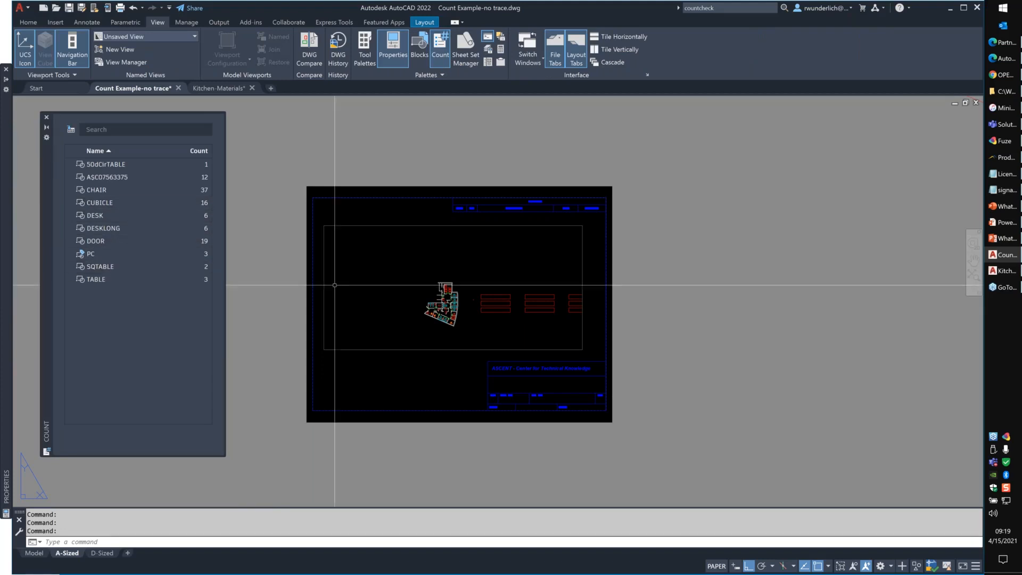
Erase the oversized desk block pasted in the A-Sized layout, and undo the erase.
{"action": "scroll", "coordinate": [617, 289], "scroll_direction": "down", "scroll_amount": 4}
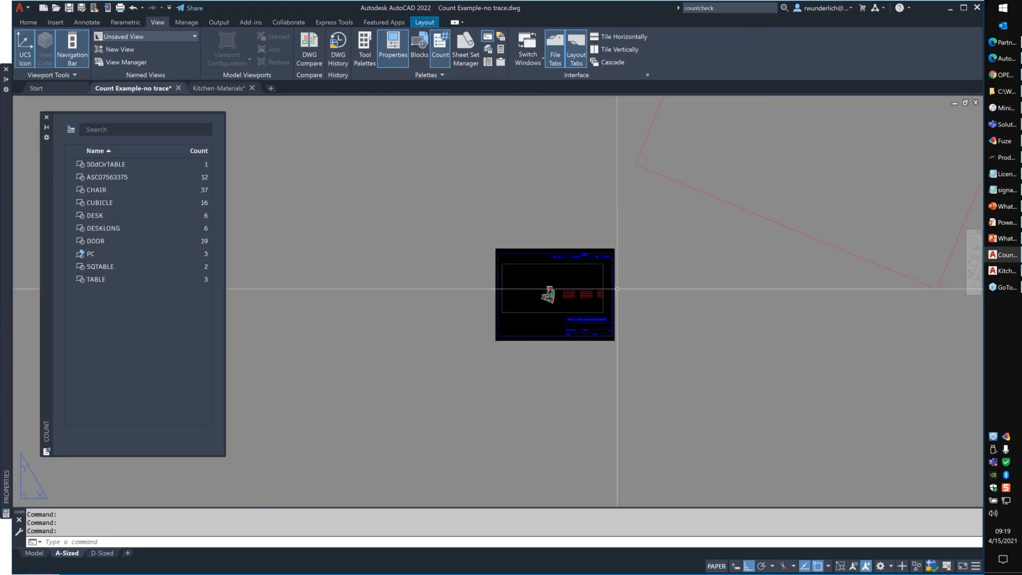
{"action": "scroll", "coordinate": [617, 288], "scroll_direction": "down", "scroll_amount": 3}
{"action": "left_click", "coordinate": [650, 339]}
{"action": "key", "text": "Delete"}
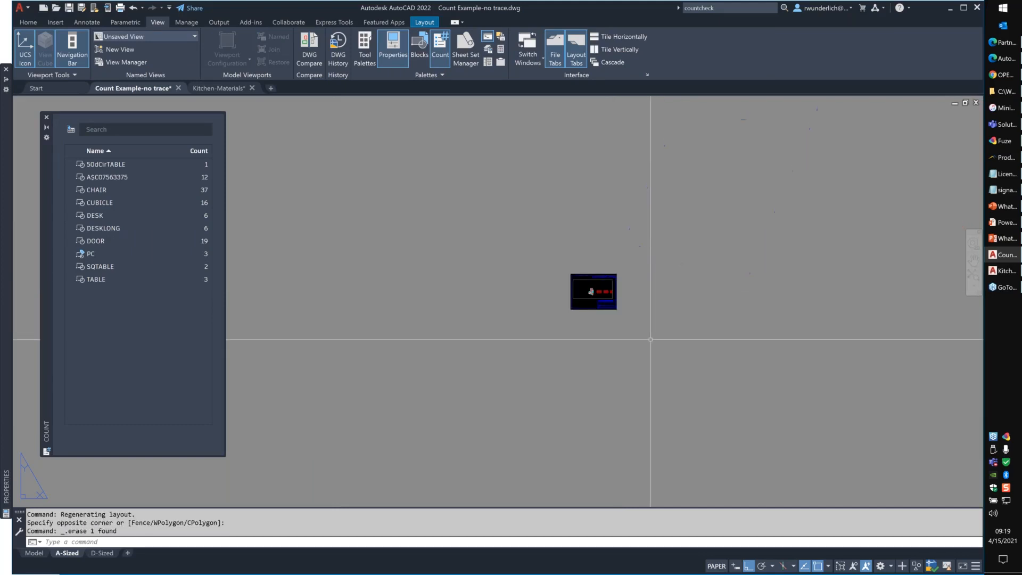
{"action": "type", "text": "u"}
{"action": "key", "text": "Return"}
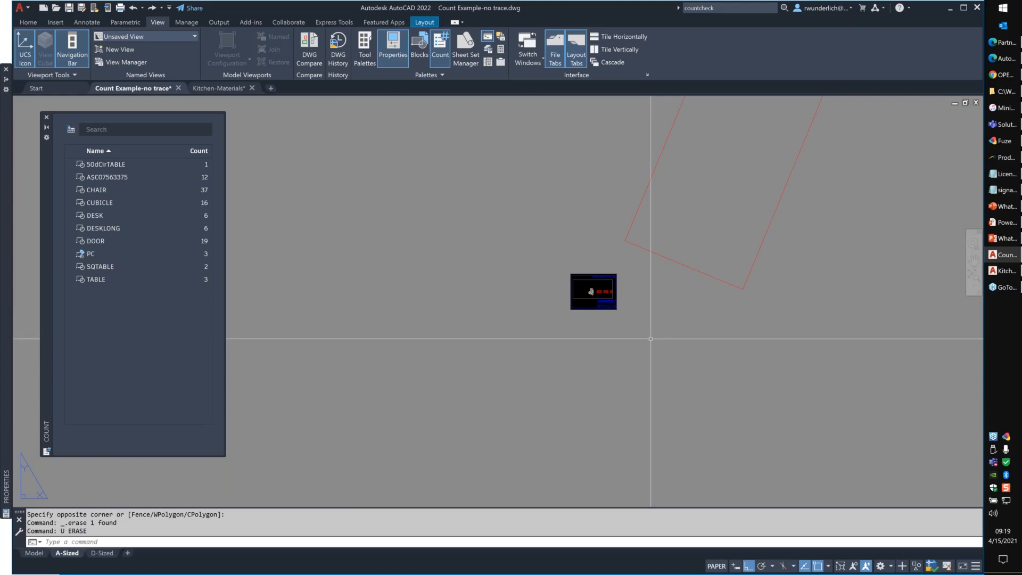
Erase the oversized desk block beside the sheet in the A-Sized layout.
{"action": "left_click", "coordinate": [744, 116]}
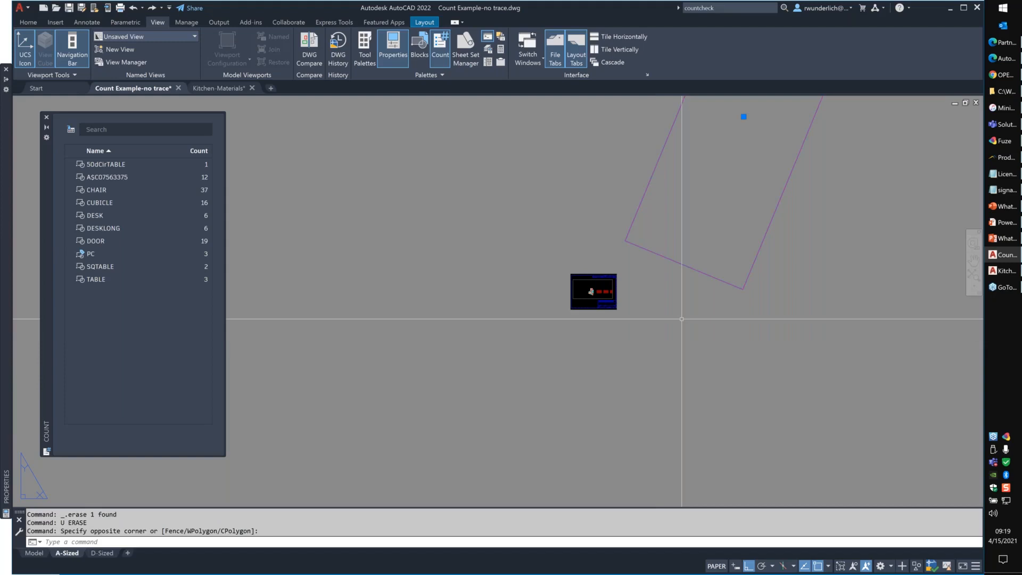
{"action": "left_click", "coordinate": [681, 319]}
{"action": "key", "text": "Delete"}
{"action": "scroll", "coordinate": [610, 301], "scroll_direction": "up", "scroll_amount": 4}
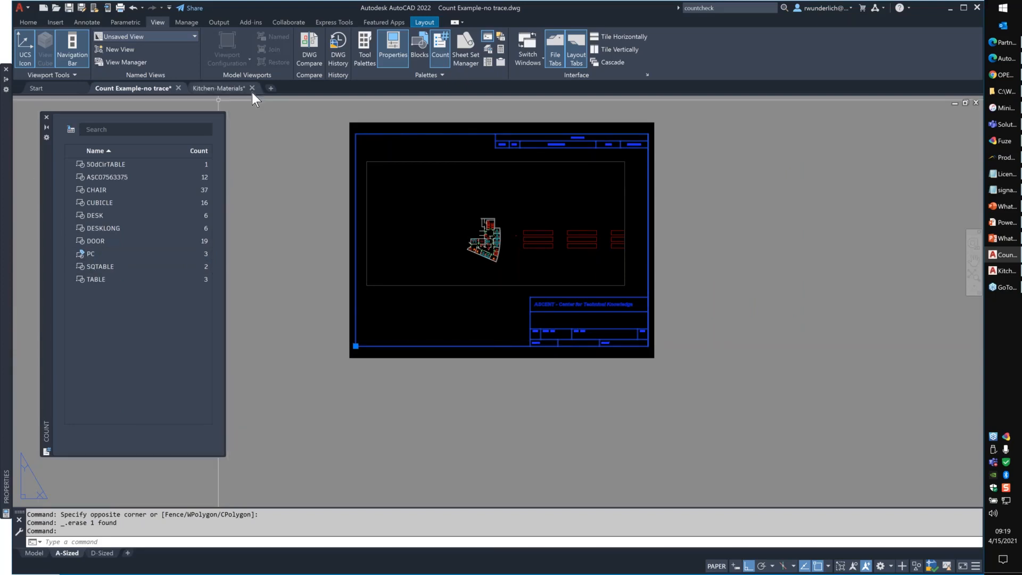
Close the Count palette and return from the A-Sized layout to model space.
{"action": "left_click", "coordinate": [47, 116]}
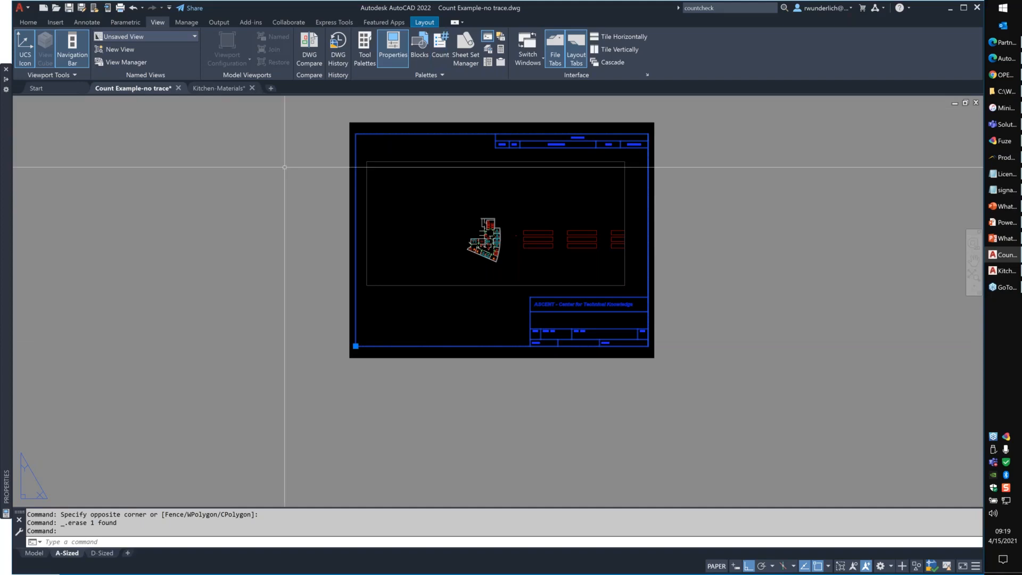
{"action": "key", "text": "ctrl+Page_Up"}
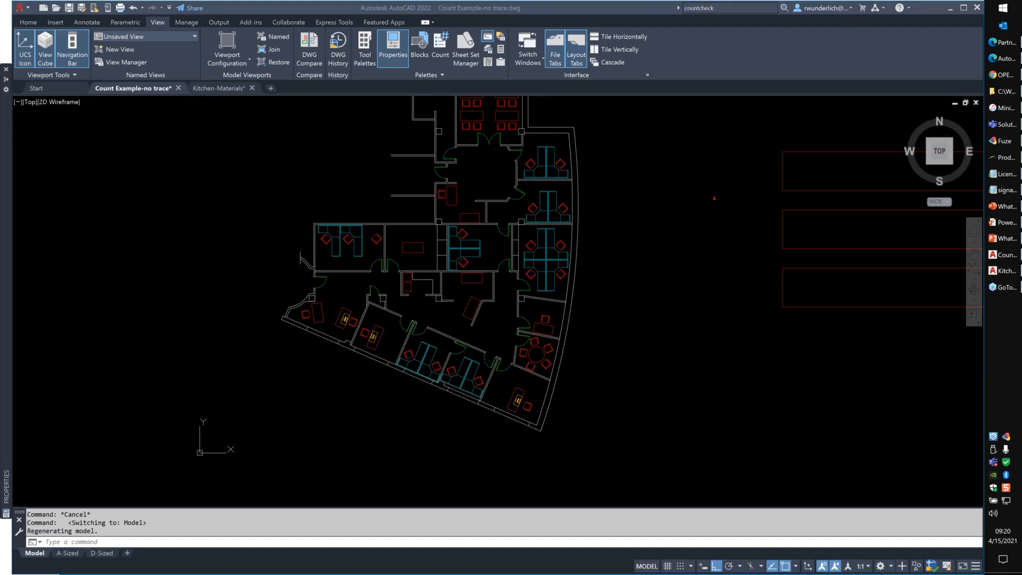
{"action": "key", "text": "alt+Tab"}
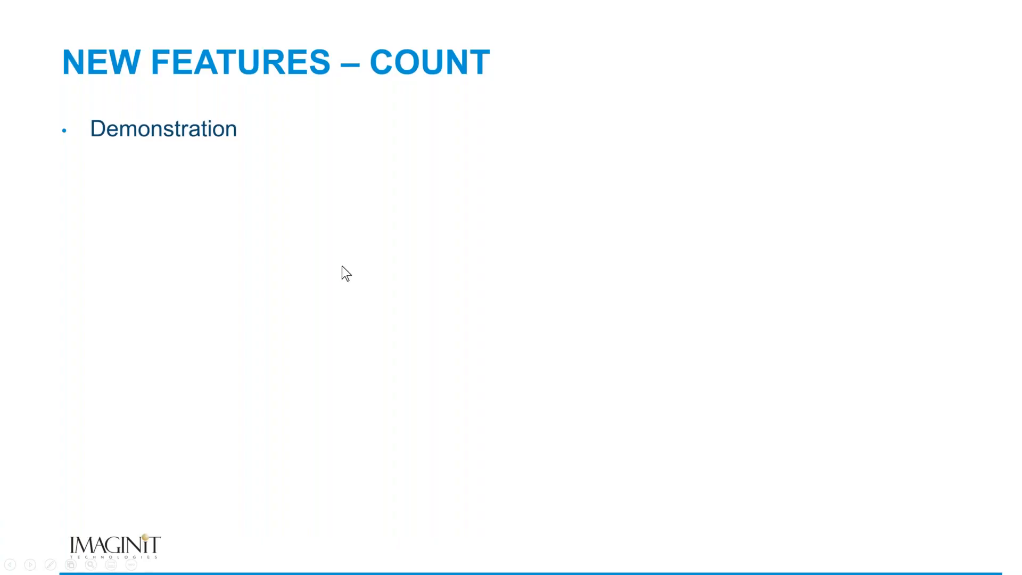
{"action": "left_click", "coordinate": [342, 266]}
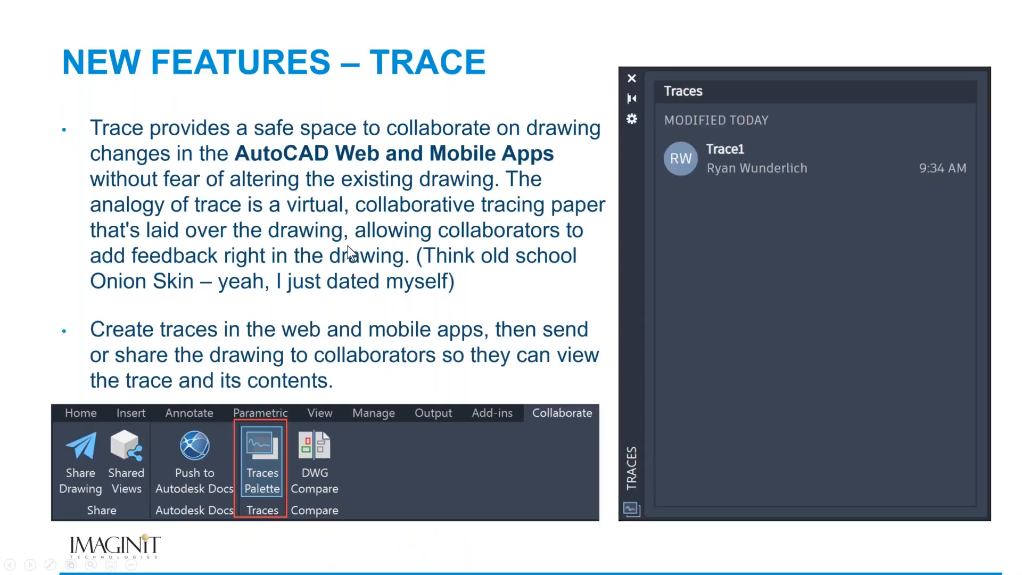
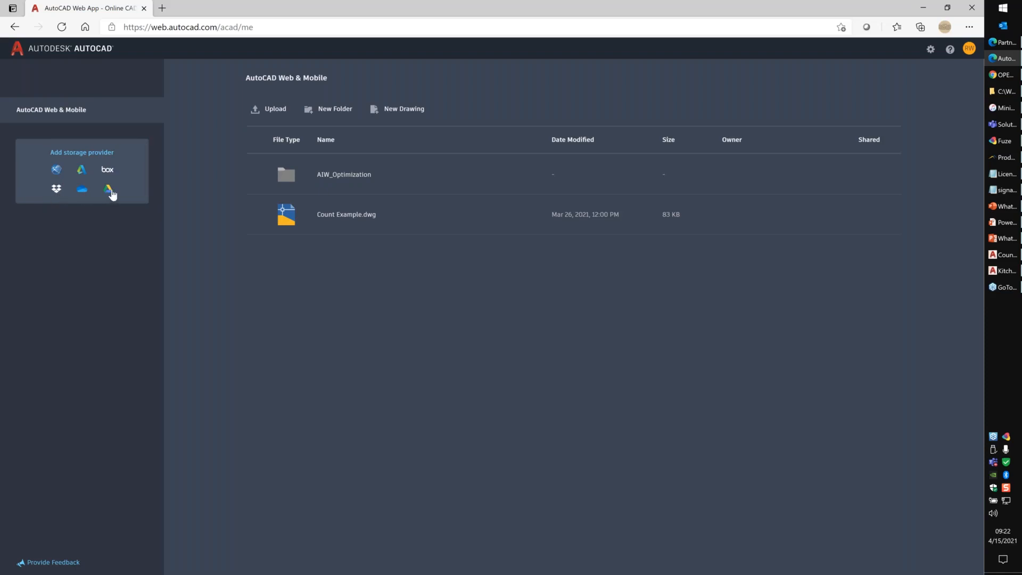
Open Count Example.dwg in the AutoCAD web app and create a new trace on it.
{"action": "left_click", "coordinate": [345, 215]}
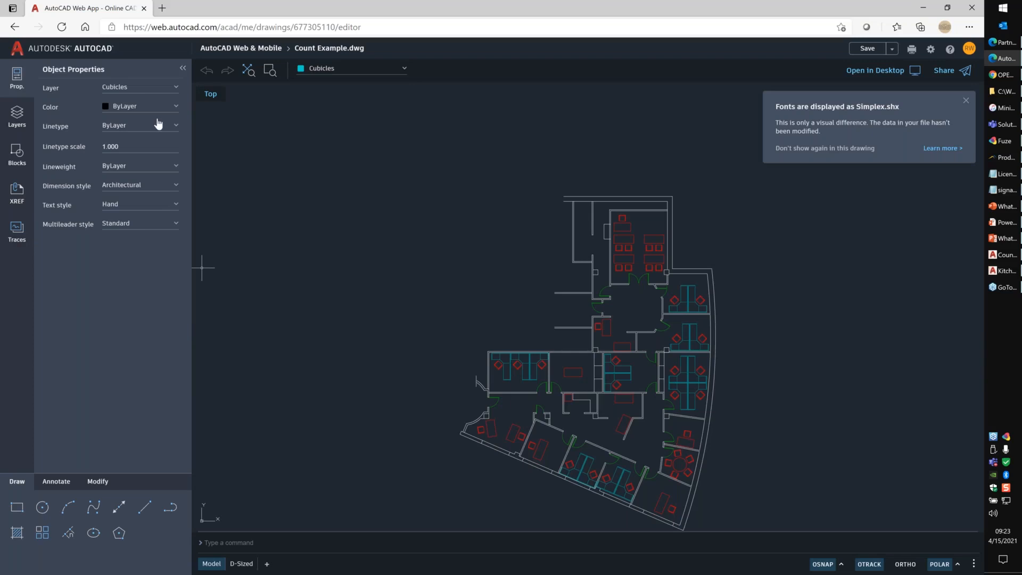
{"action": "left_click", "coordinate": [17, 232]}
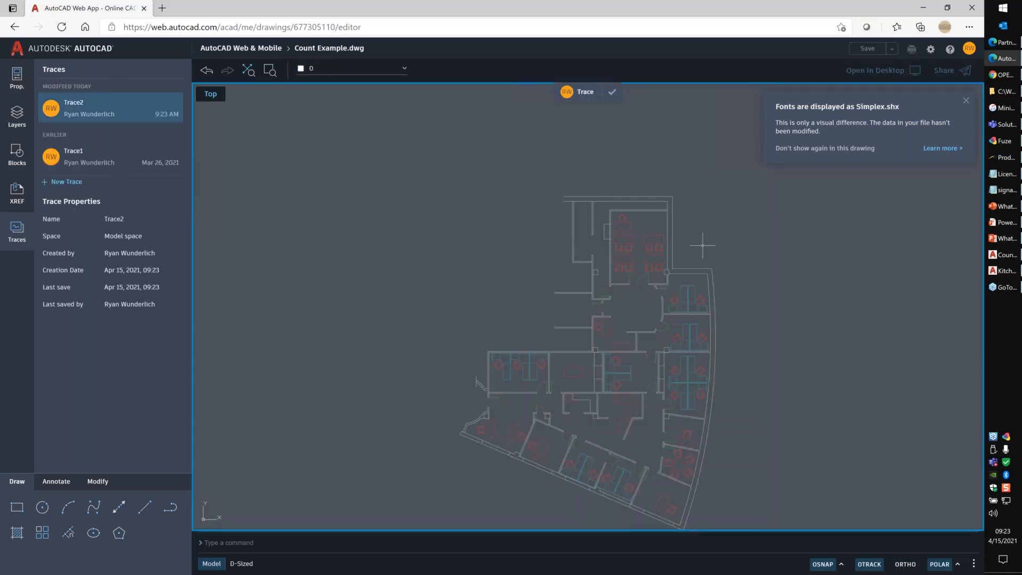
Draw a circle in the trace around the single desk and chair at the head of the upper room.
{"action": "scroll", "coordinate": [641, 244], "scroll_direction": "up", "scroll_amount": 5}
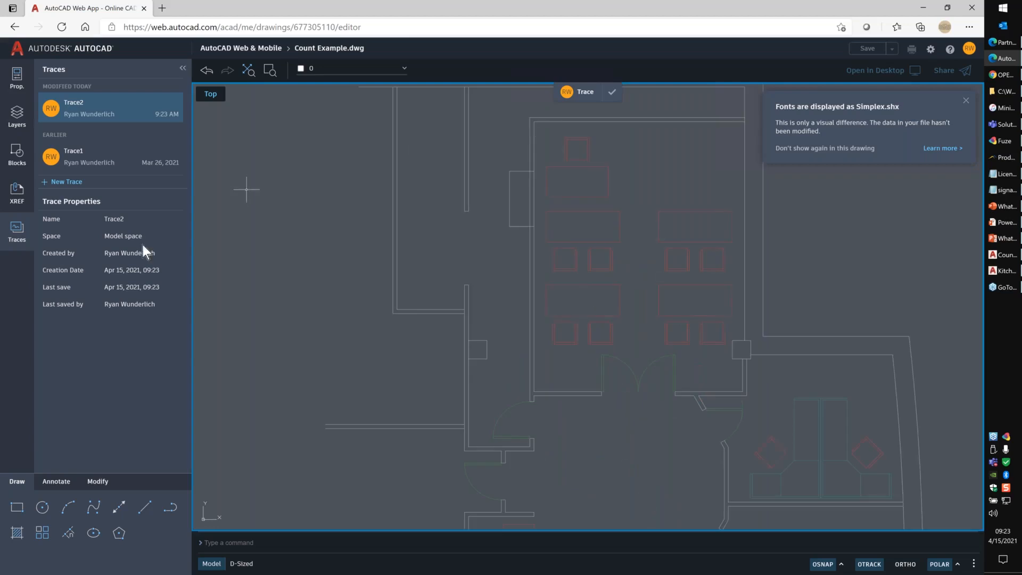
{"action": "left_click", "coordinate": [42, 507]}
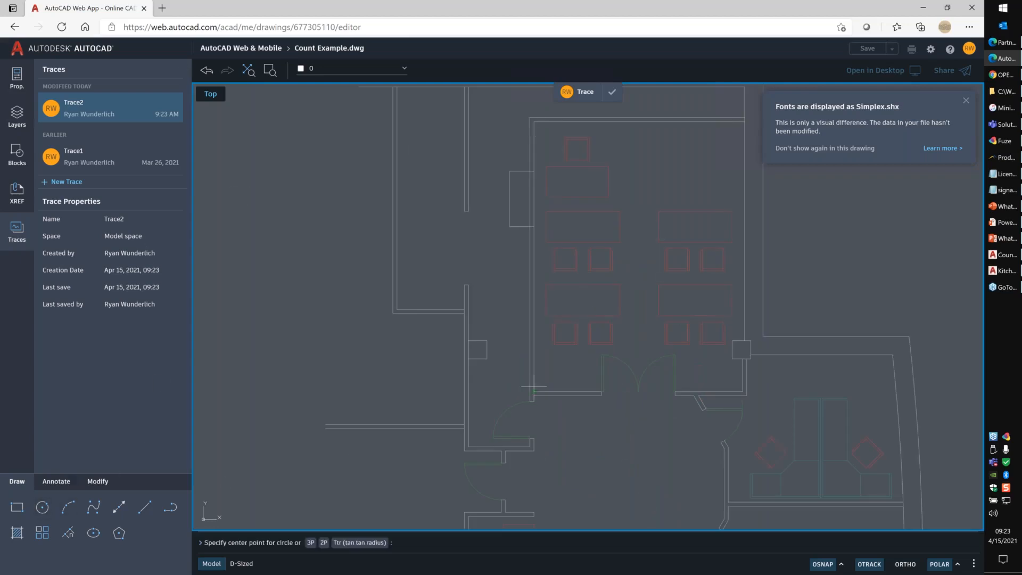
{"action": "left_click", "coordinate": [582, 177]}
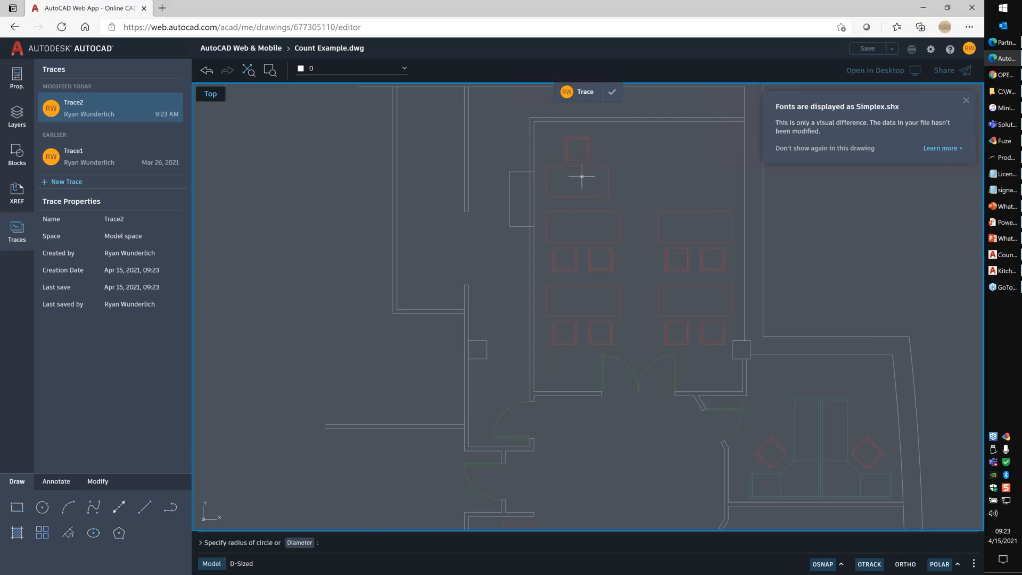
{"action": "left_click", "coordinate": [634, 176]}
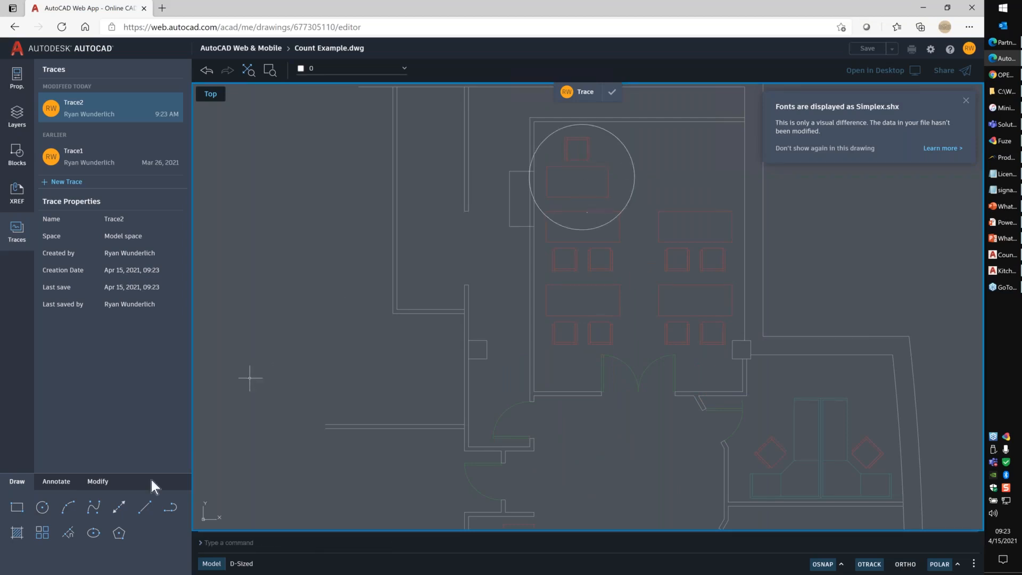
Try to add a multiline text note reading "rotate" over the desk inside the circle.
{"action": "left_click", "coordinate": [56, 480]}
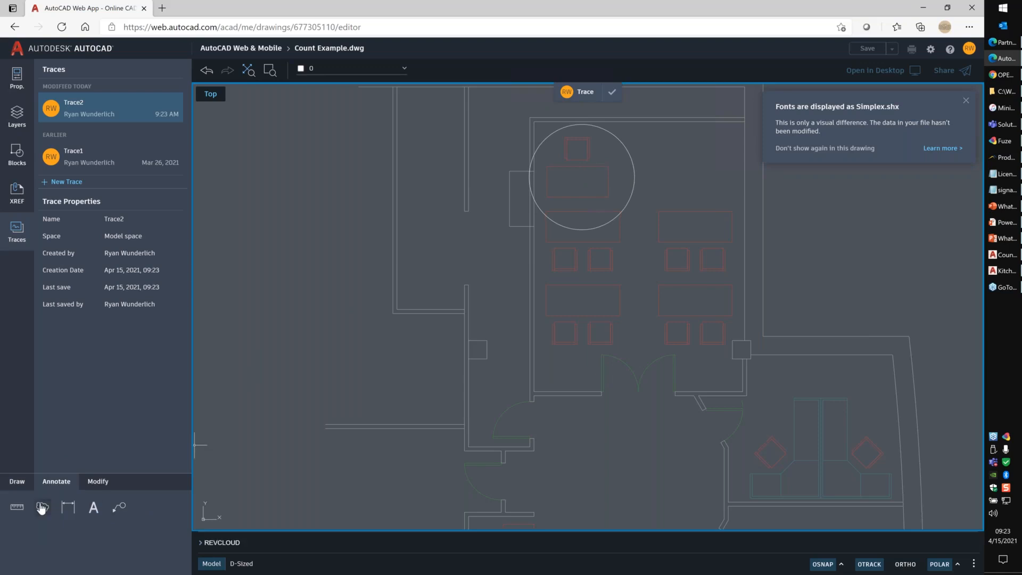
{"action": "left_click", "coordinate": [95, 509]}
{"action": "left_click", "coordinate": [560, 183]}
{"action": "type", "text": "rotate"}
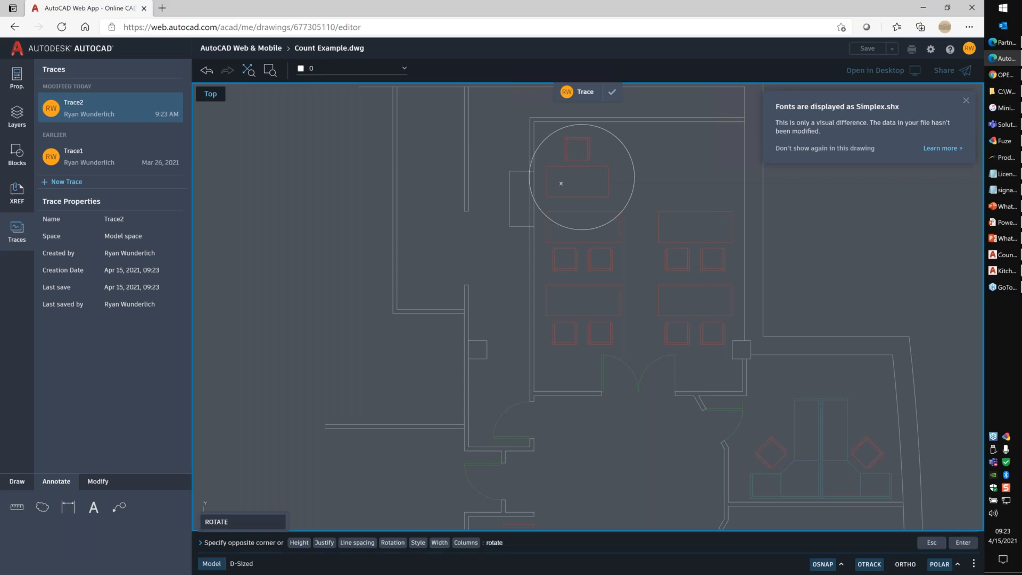
{"action": "key", "text": "Return"}
{"action": "type", "text": "esk"}
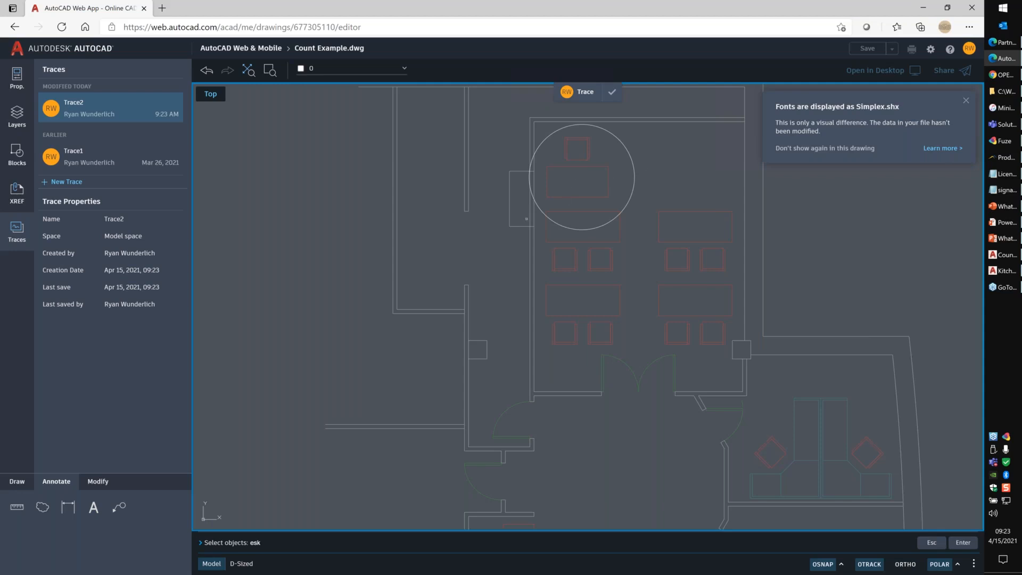
Dismiss the notice about fonts displayed as Simplex.shx and cancel the pending text command.
{"action": "left_click", "coordinate": [94, 507]}
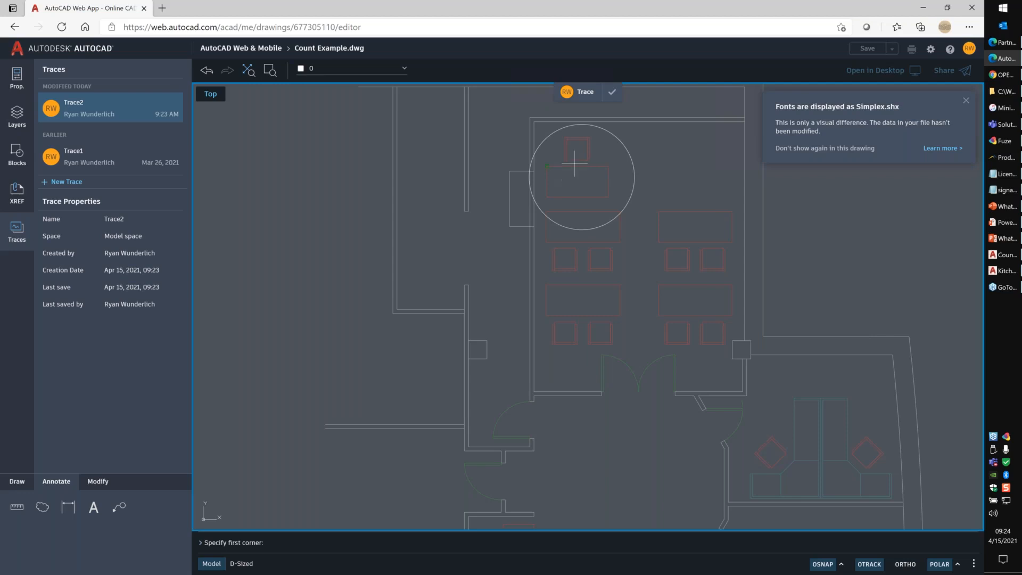
{"action": "left_click", "coordinate": [931, 148]}
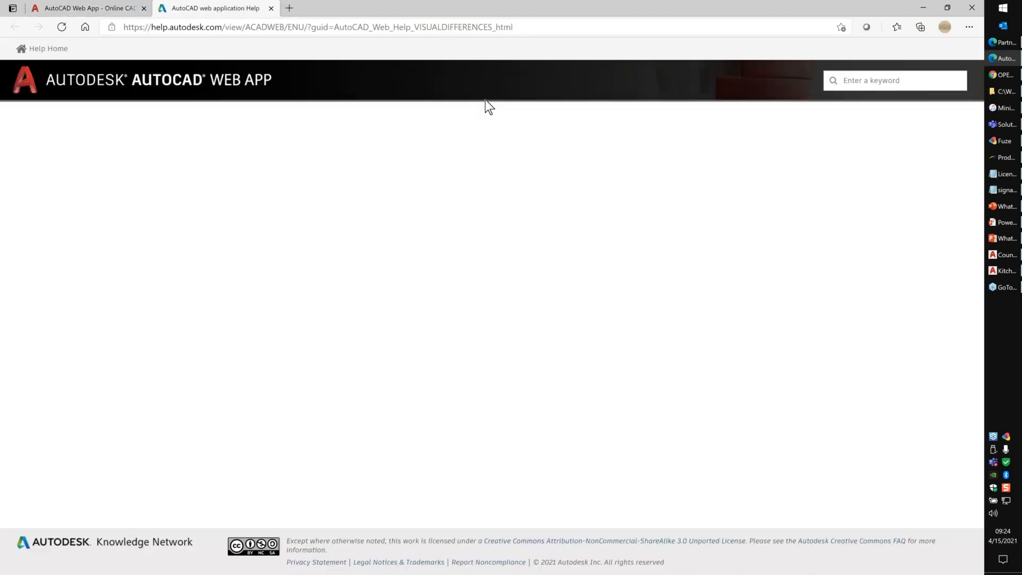
{"action": "key", "text": "ctrl+w"}
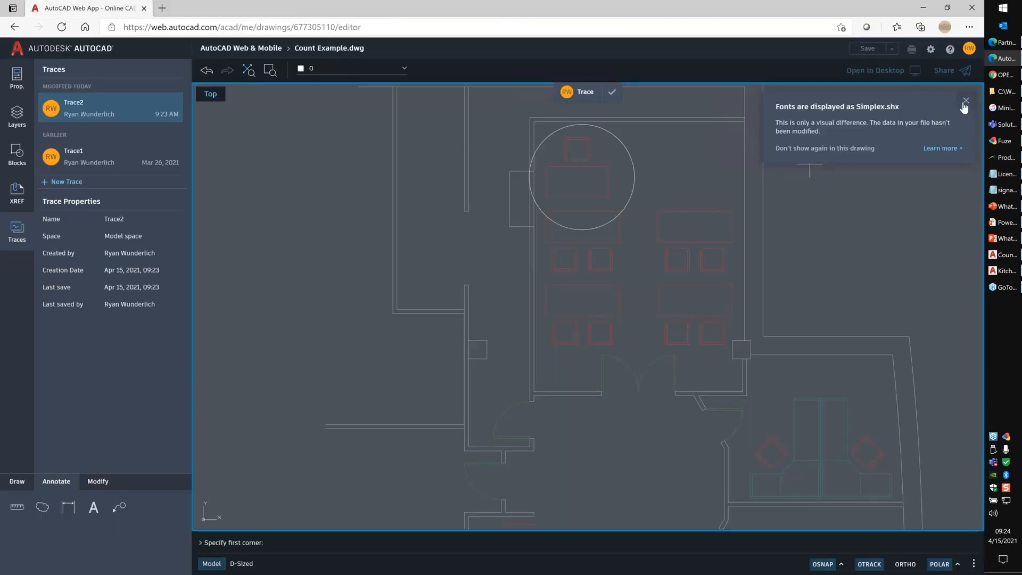
{"action": "left_click", "coordinate": [966, 101]}
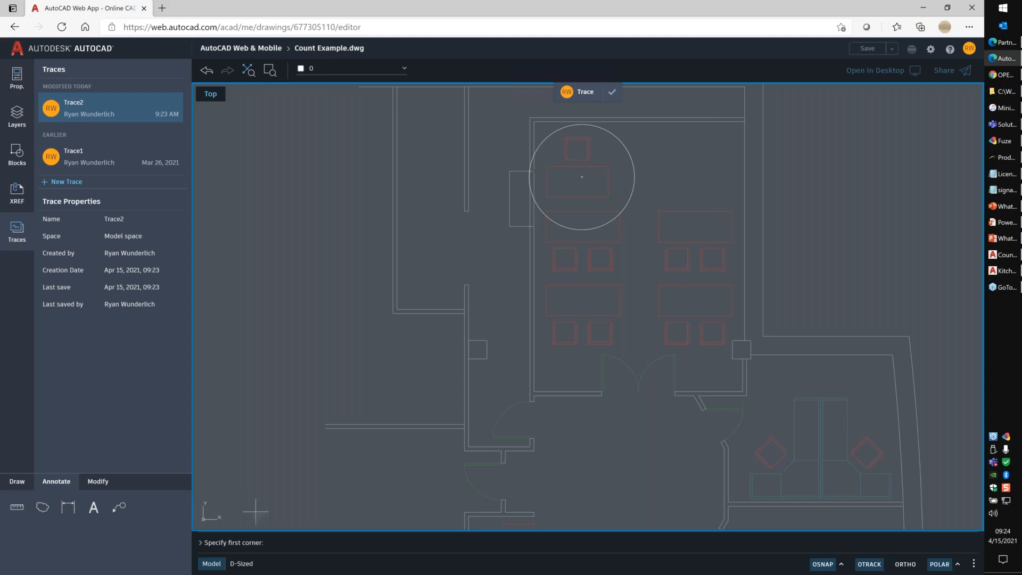
{"action": "key", "text": "Escape"}
Place a leader in the trace from the circled desk to the empty area beyond the circle.
{"action": "scroll", "coordinate": [575, 160], "scroll_direction": "up", "scroll_amount": 2}
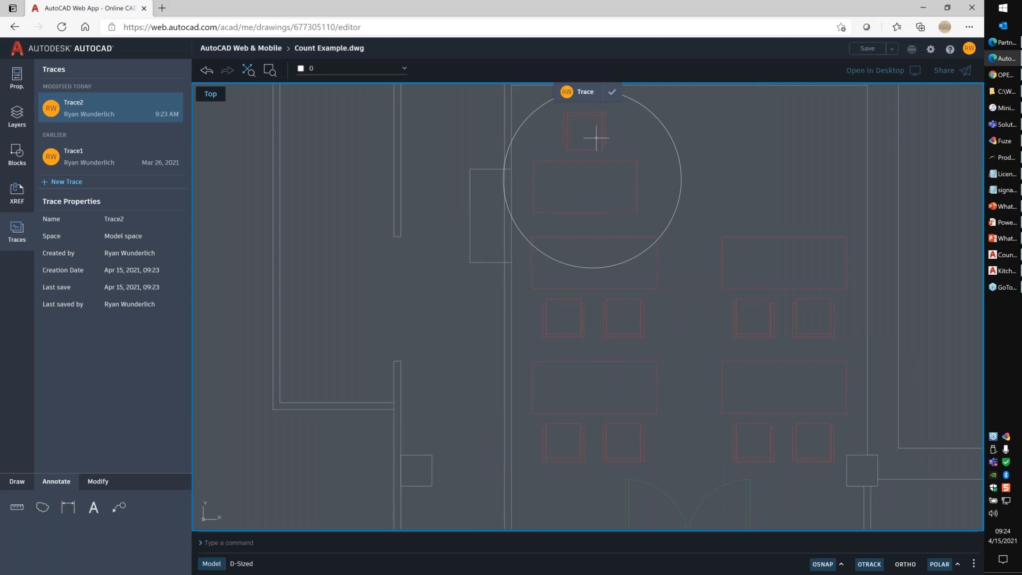
{"action": "scroll", "coordinate": [596, 138], "scroll_direction": "up", "scroll_amount": 1}
{"action": "middle_click_drag", "start_coordinate": [596, 138], "coordinate": [570, 189]}
{"action": "left_click", "coordinate": [116, 510]}
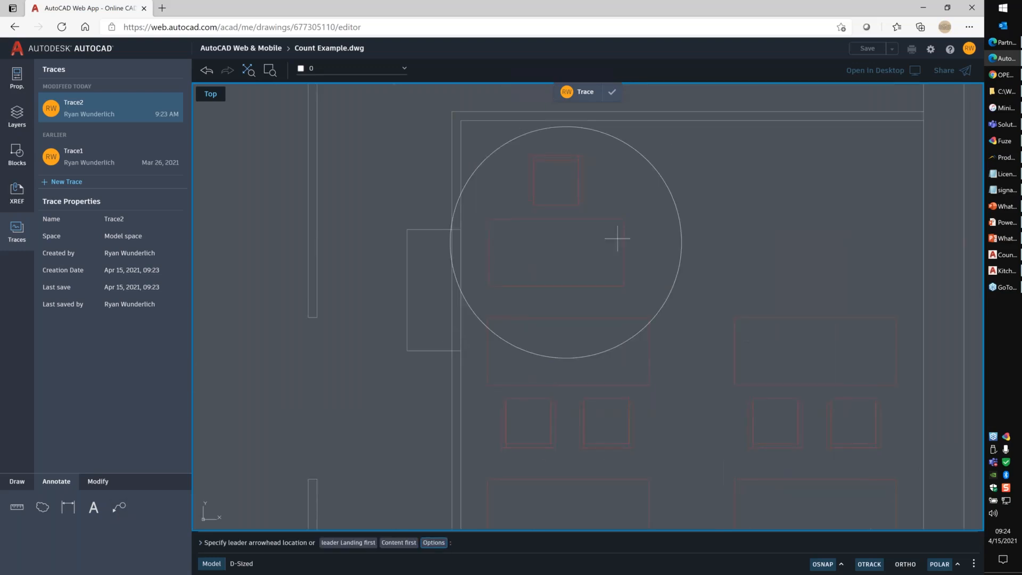
{"action": "left_click", "coordinate": [586, 253]}
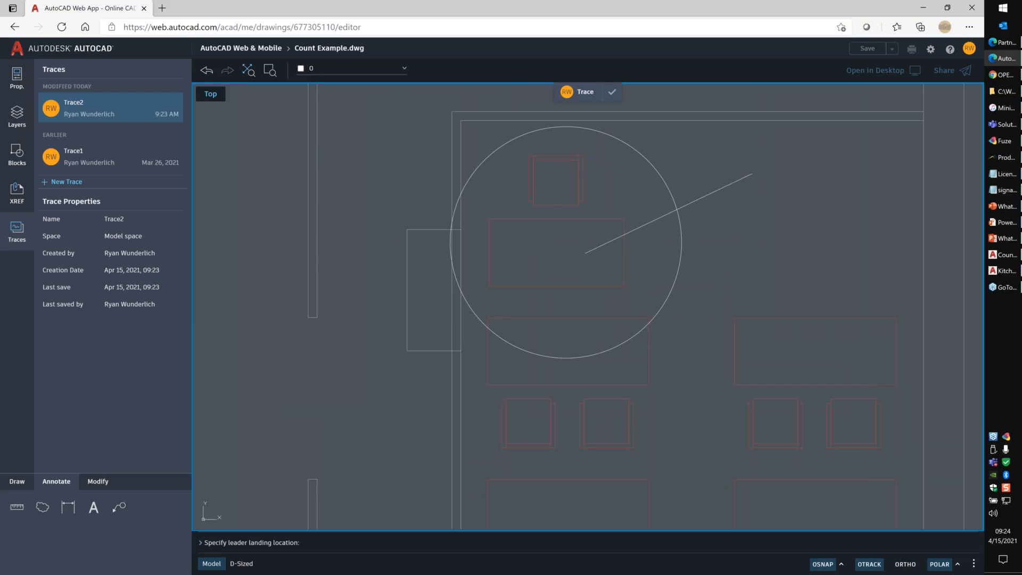
{"action": "left_click", "coordinate": [752, 174]}
Try to label the leader with the text "change to different desk".
{"action": "type", "text": "chan"}
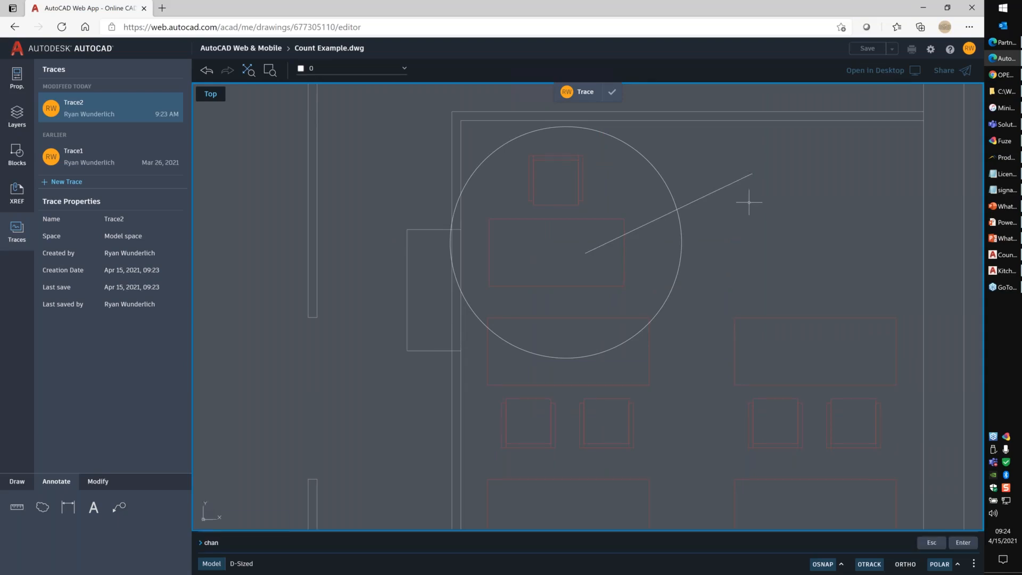
{"action": "type", "text": "ge"}
{"action": "key", "text": "space"}
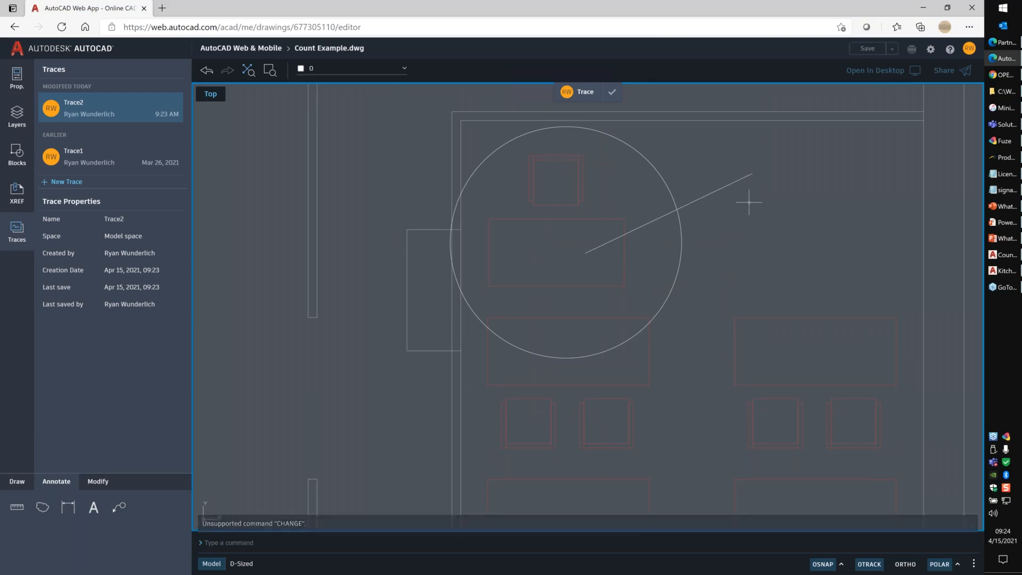
{"action": "type", "text": "to"}
{"action": "key", "text": "space"}
{"action": "type", "text": "d"}
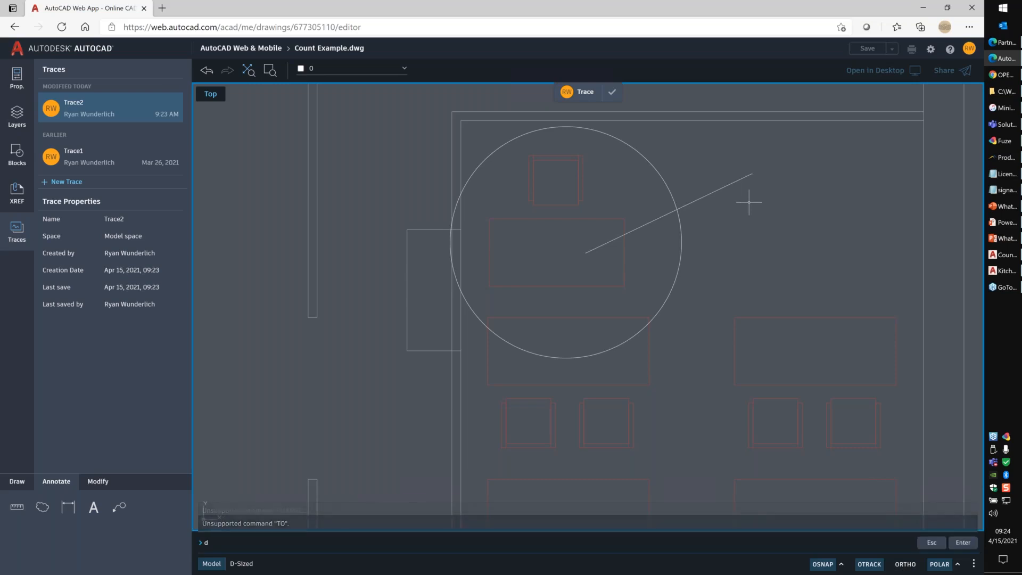
{"action": "type", "text": "ifferent"}
{"action": "key", "text": "space"}
{"action": "type", "text": "desk"}
{"action": "key", "text": "space"}
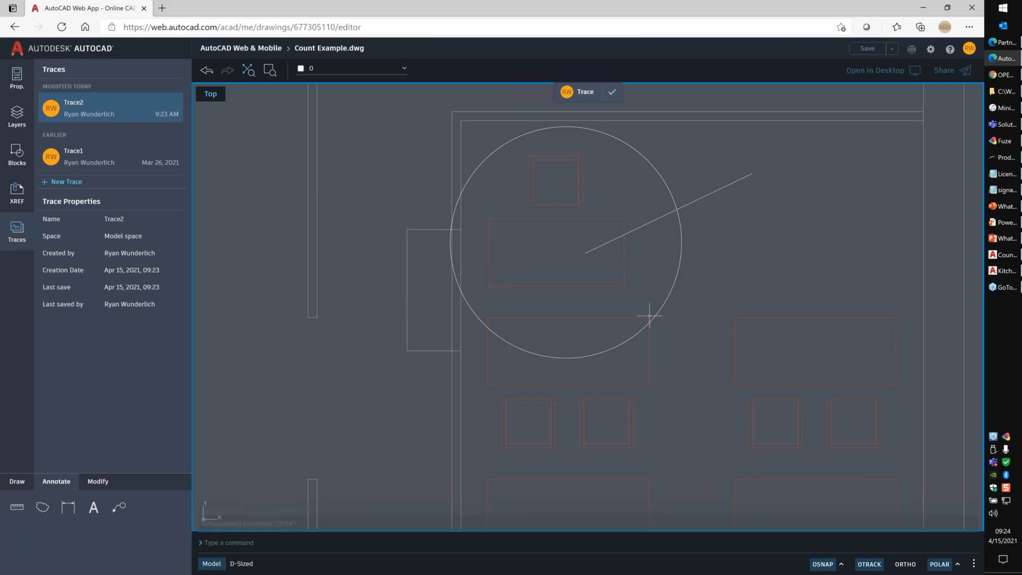
Try to add a multiline text note reading "change" near the leader.
{"action": "left_click", "coordinate": [119, 507]}
{"action": "scroll", "coordinate": [816, 190], "scroll_direction": "up", "scroll_amount": 4}
{"action": "type", "text": "c"}
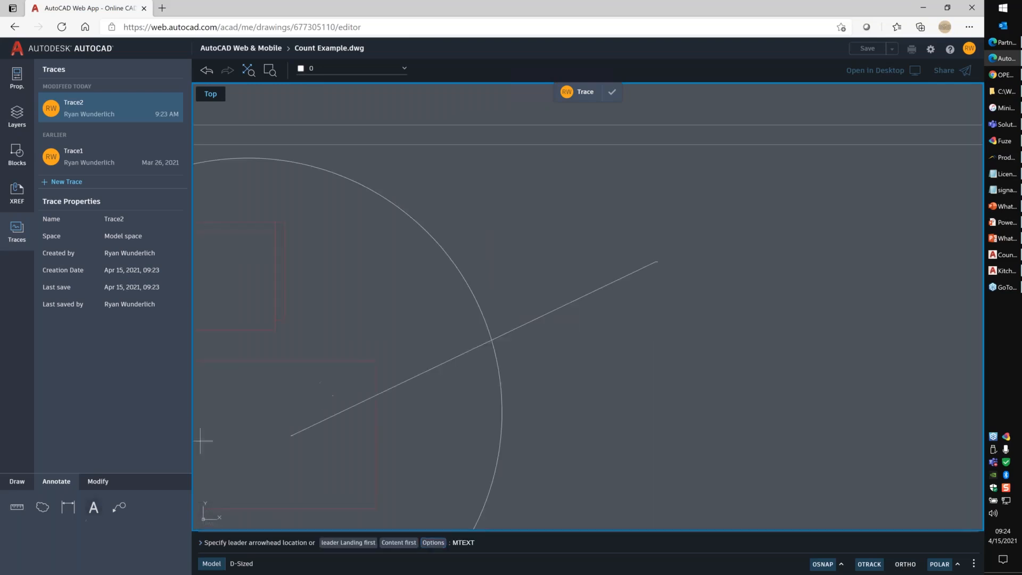
{"action": "key", "text": "Return"}
{"action": "left_click", "coordinate": [312, 305]}
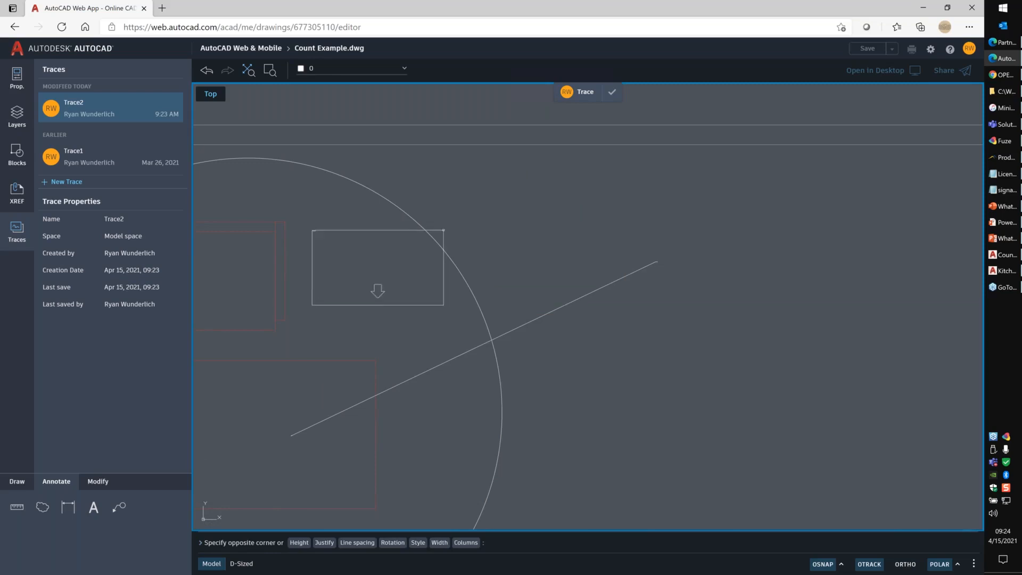
{"action": "key", "text": "Escape"}
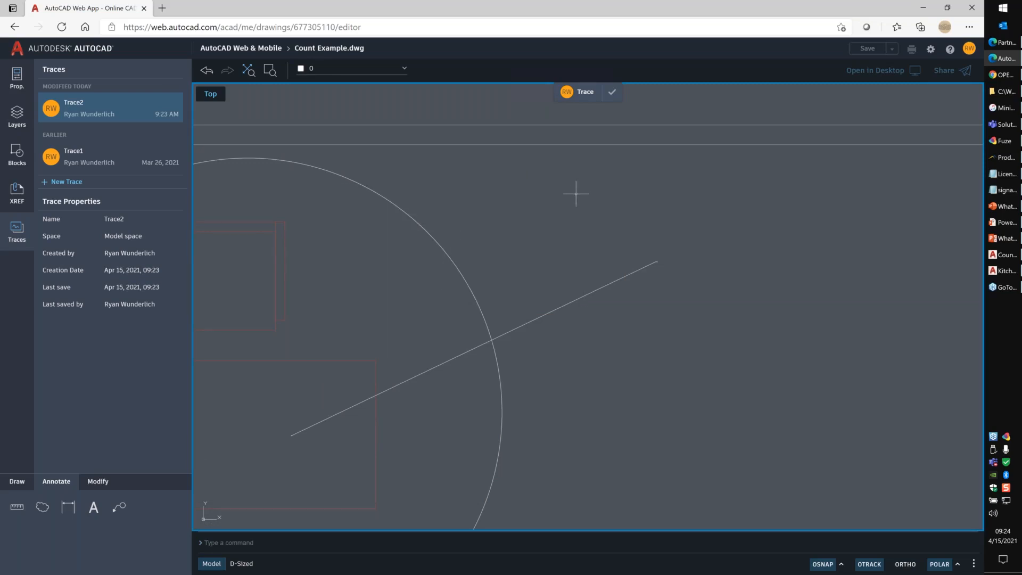
{"action": "type", "text": "change"}
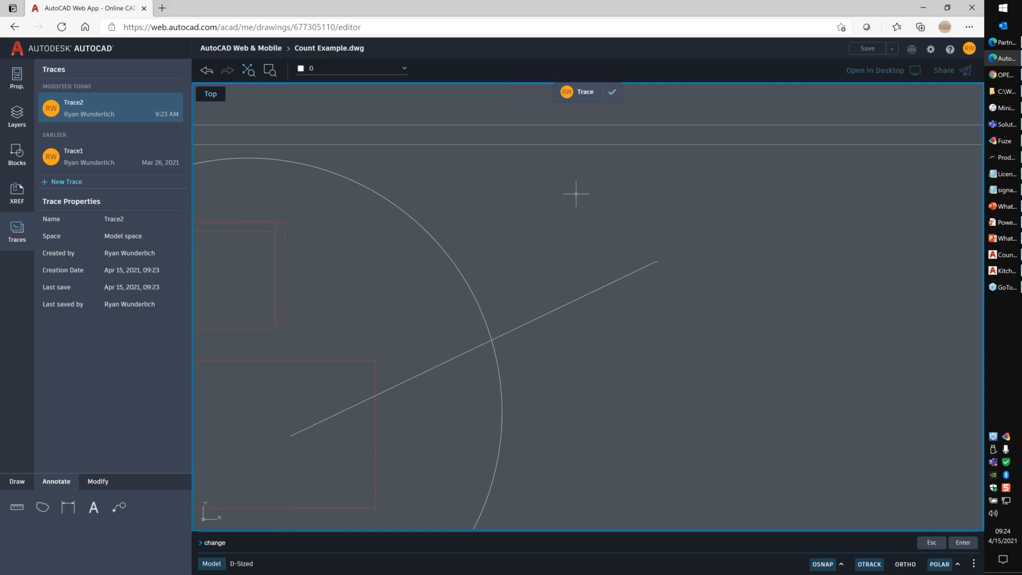
{"action": "key", "text": "Return"}
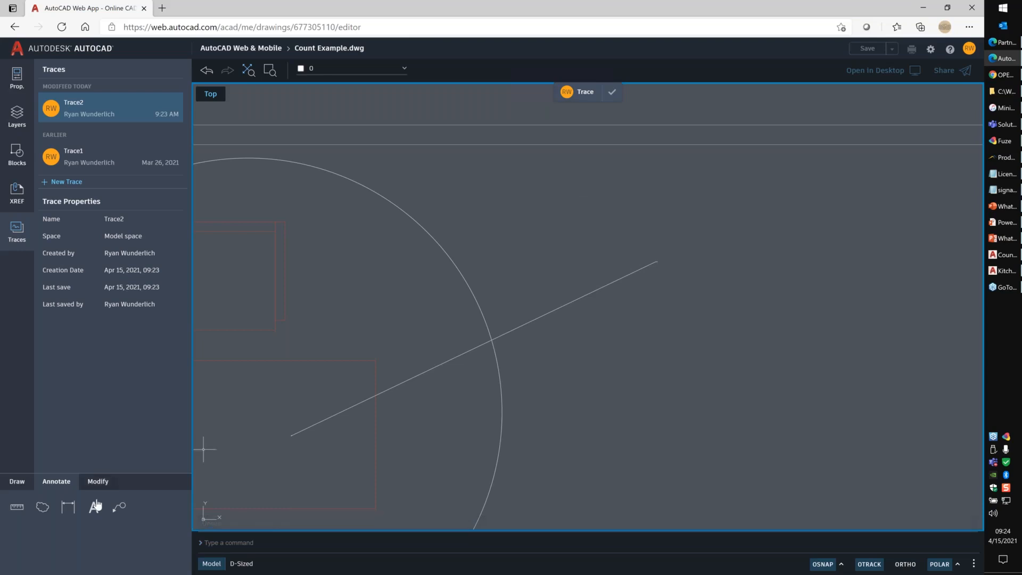
{"action": "left_click", "coordinate": [96, 506]}
{"action": "key", "text": "Escape"}
{"action": "scroll", "coordinate": [462, 246], "scroll_direction": "down", "scroll_amount": 3}
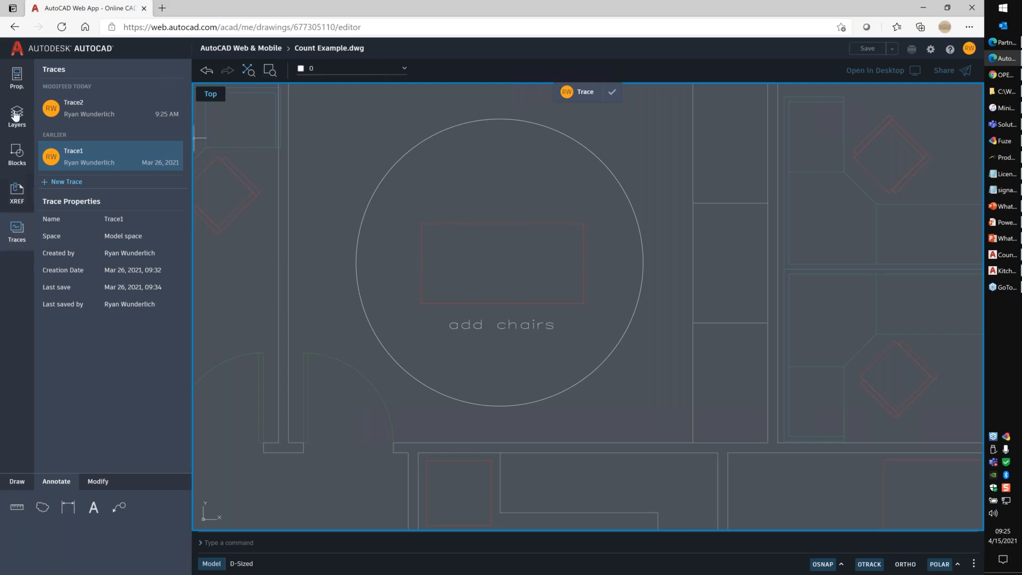
Check the object properties while Trace1 is open and return to the list of traces.
{"action": "left_click", "coordinate": [17, 85]}
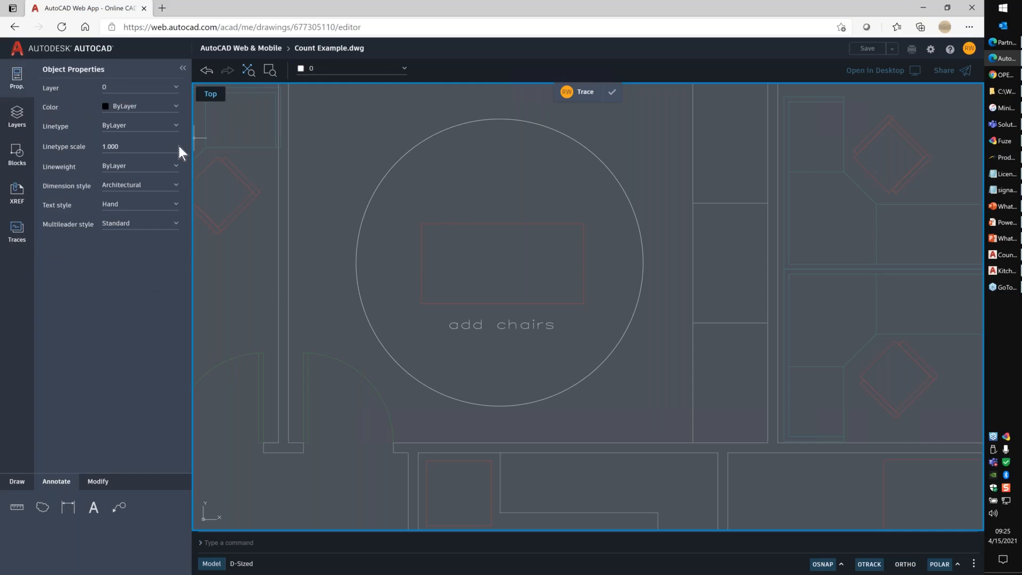
{"action": "left_click", "coordinate": [17, 481]}
{"action": "left_click", "coordinate": [16, 230]}
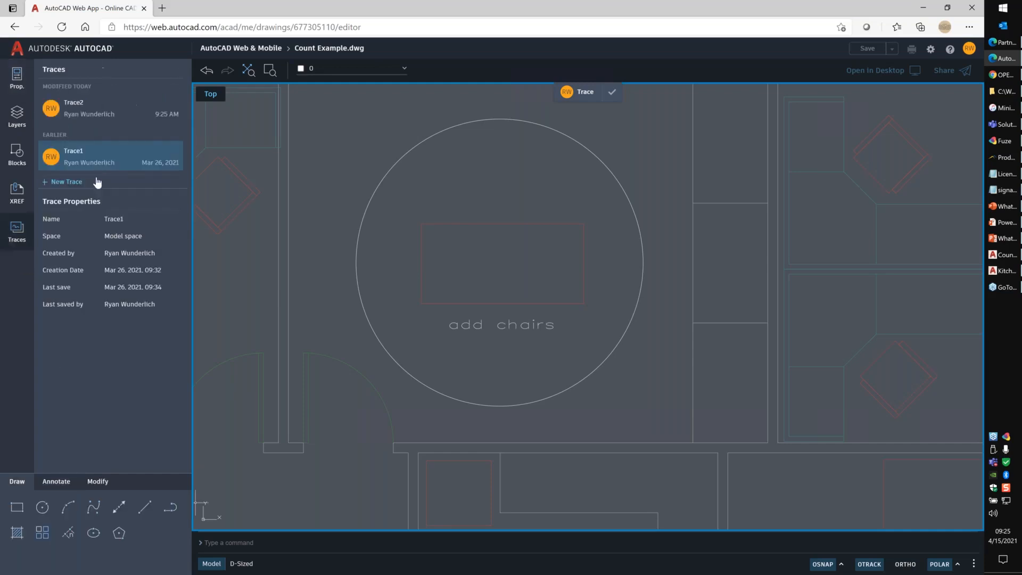
Exit Trace1 and save the Count Example drawing.
{"action": "right_click", "coordinate": [104, 163]}
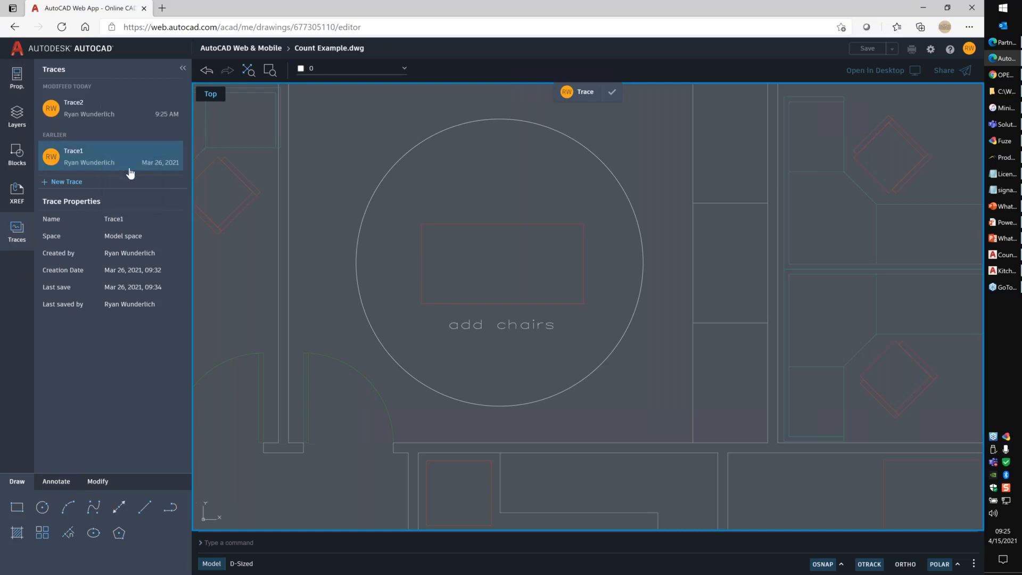
{"action": "right_click", "coordinate": [105, 150]}
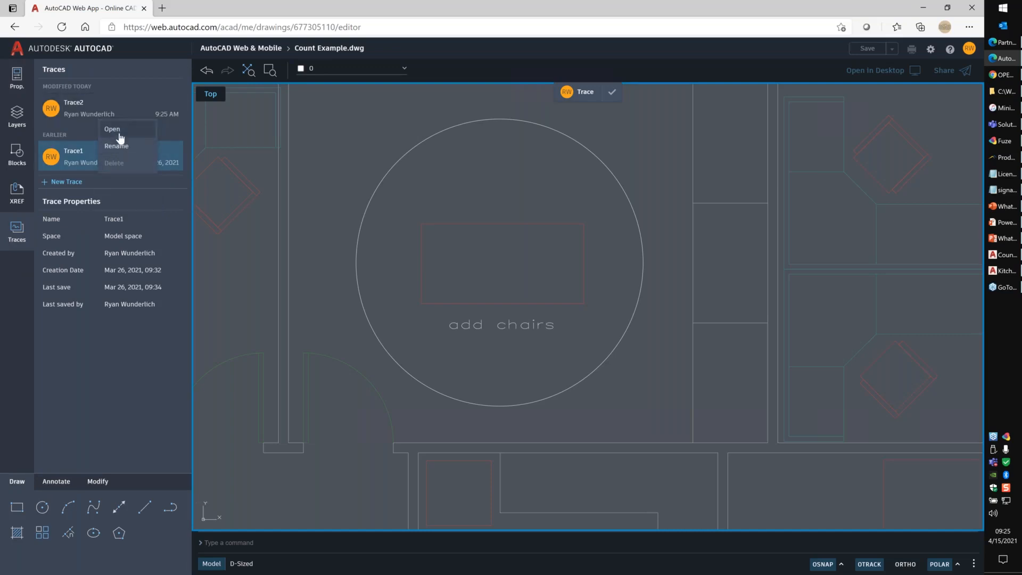
{"action": "left_click", "coordinate": [118, 132]}
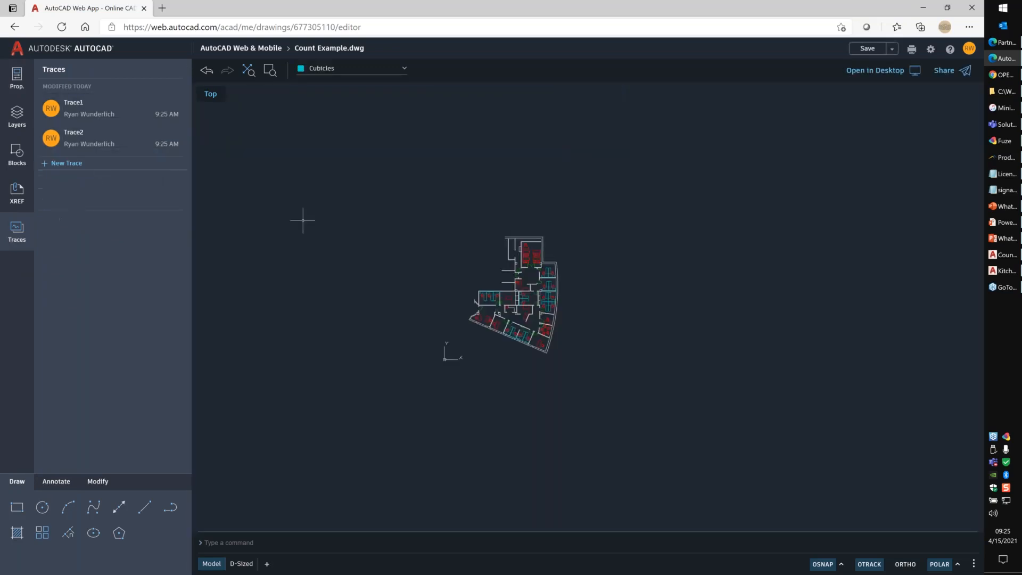
{"action": "left_click", "coordinate": [868, 49]}
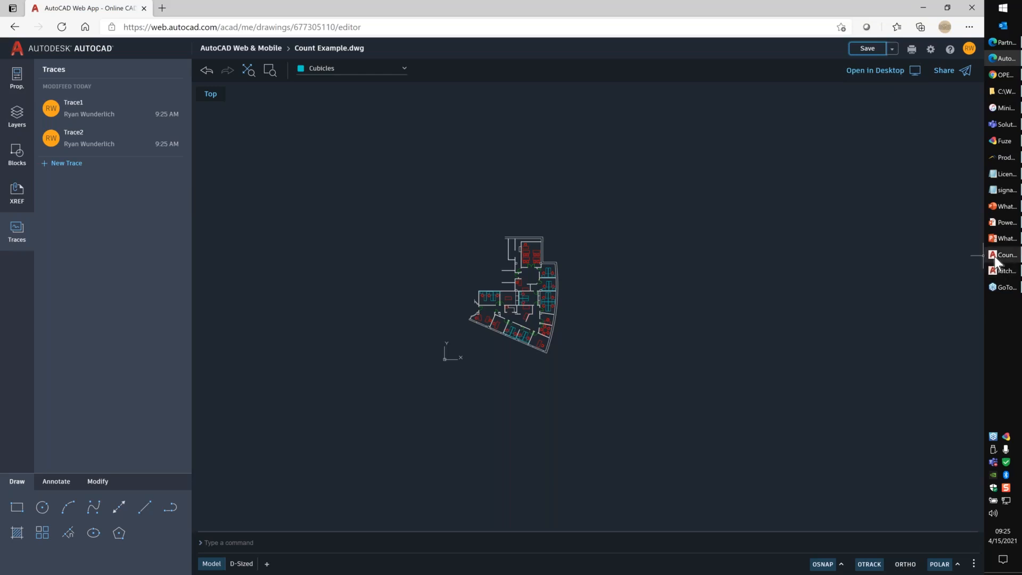
Switch to AutoCAD 2022 on the desktop and try to open the cloud-stored Count Example from the recent files.
{"action": "mouse_move", "coordinate": [994, 256]}
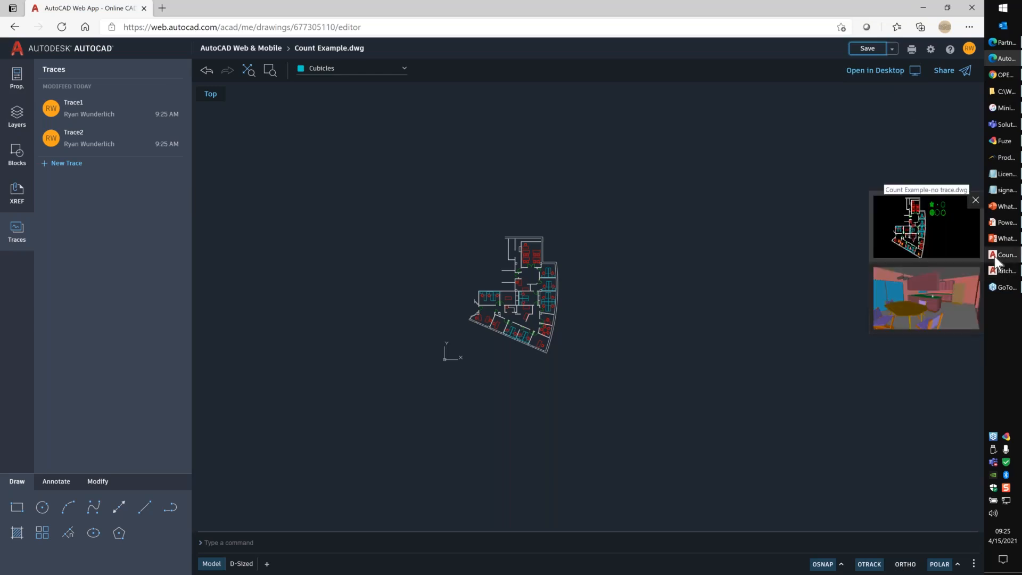
{"action": "left_click", "coordinate": [994, 257]}
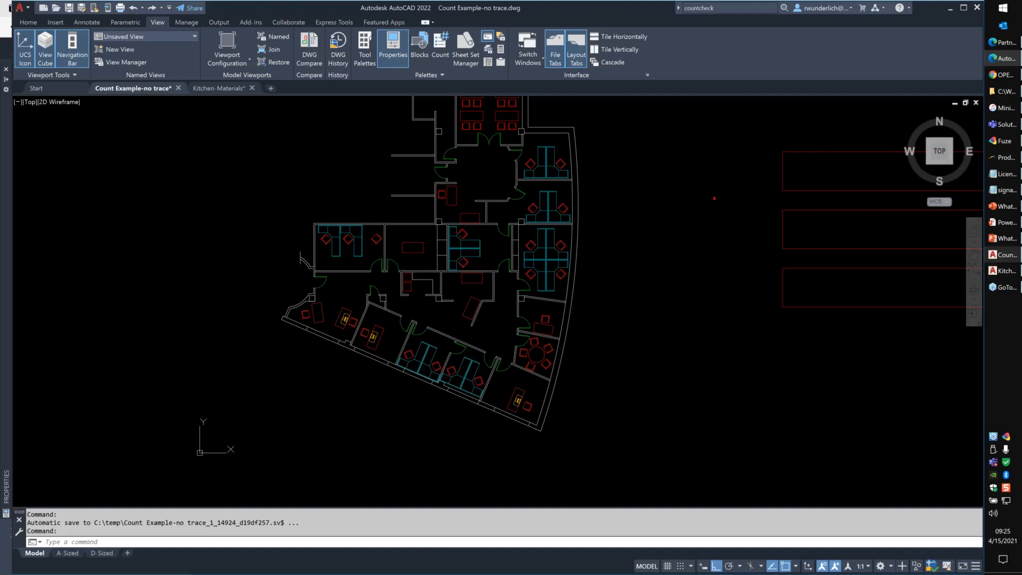
{"action": "left_click", "coordinate": [36, 88]}
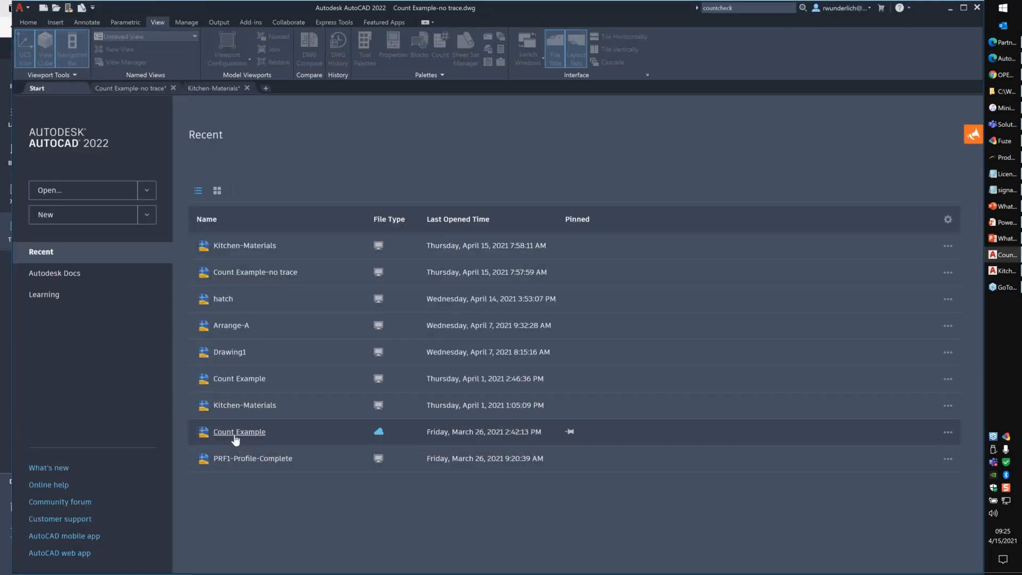
{"action": "left_click", "coordinate": [236, 432]}
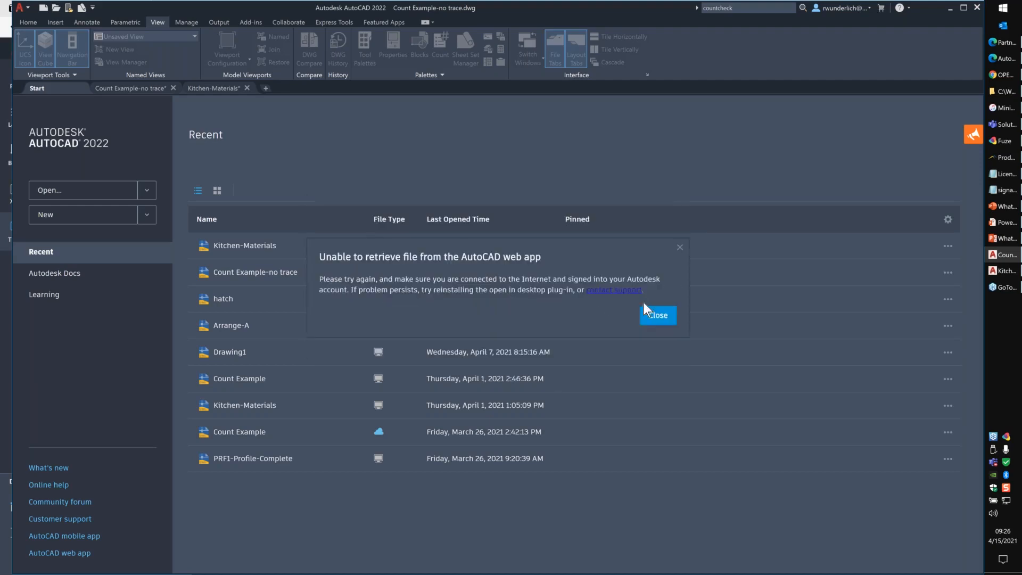
{"action": "left_click", "coordinate": [657, 316]}
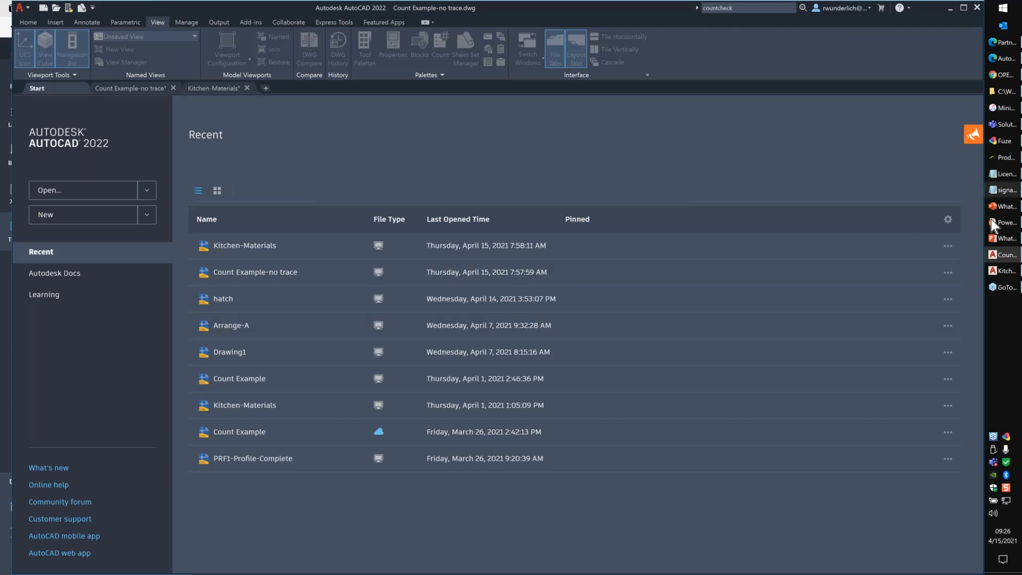
Close the browser window holding the web app's Count Example and retry opening the cloud-stored drawing in desktop AutoCAD.
{"action": "left_click", "coordinate": [1000, 59]}
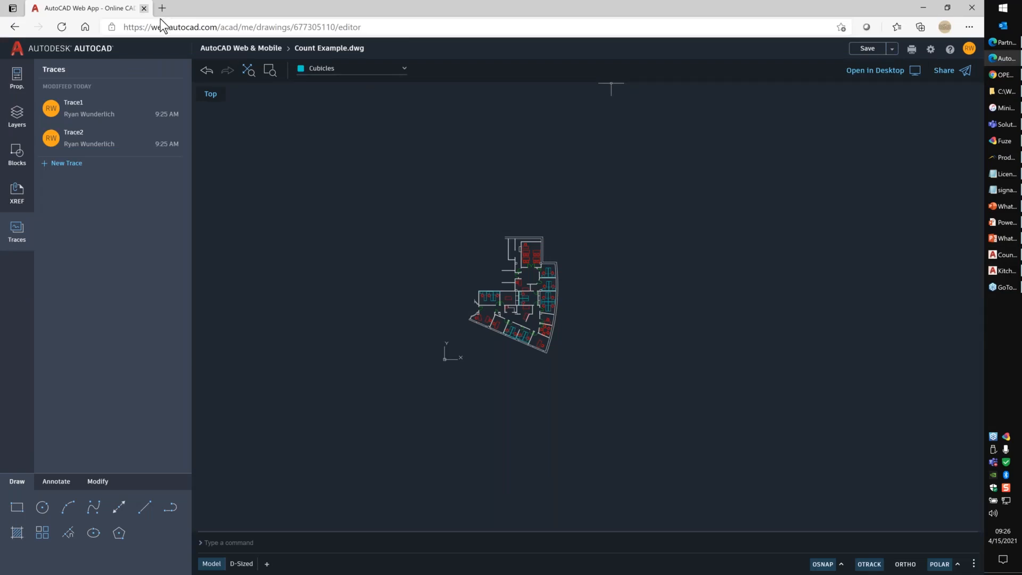
{"action": "key", "text": "alt+F4"}
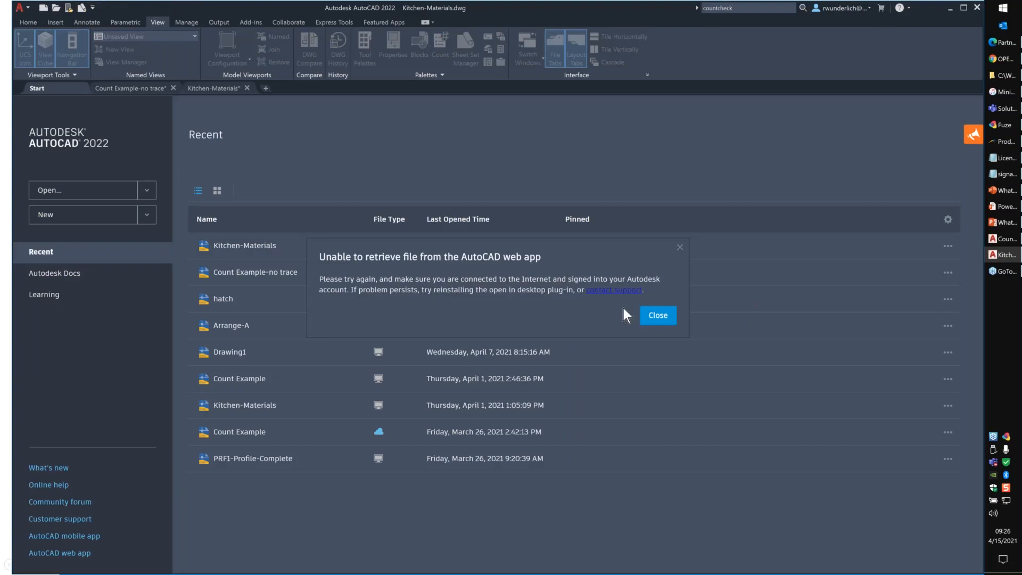
{"action": "left_click", "coordinate": [658, 316]}
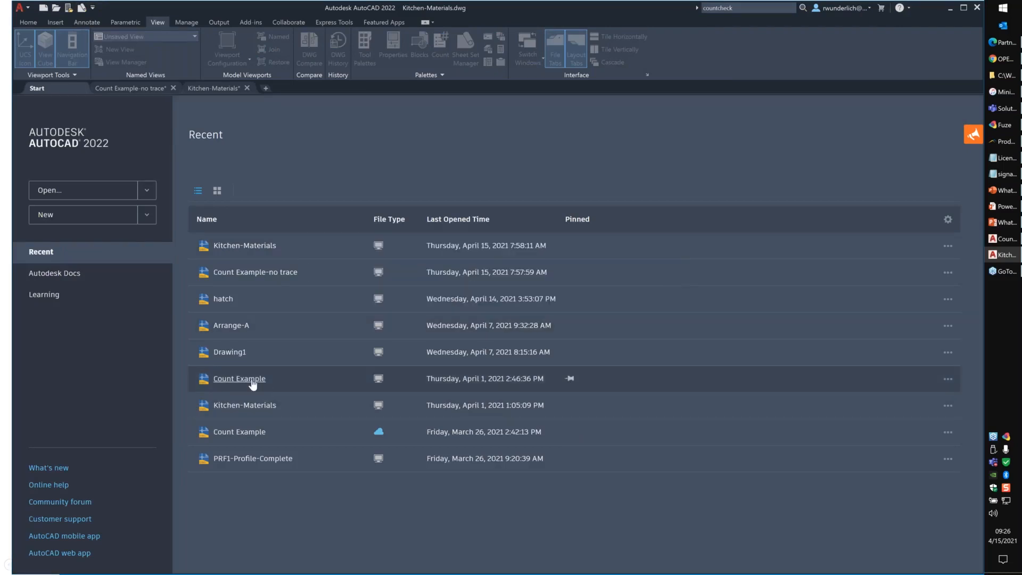
Open and close the locally stored Count Example, and try again to open the cloud-stored Count Example from the recent files.
{"action": "left_click", "coordinate": [240, 378]}
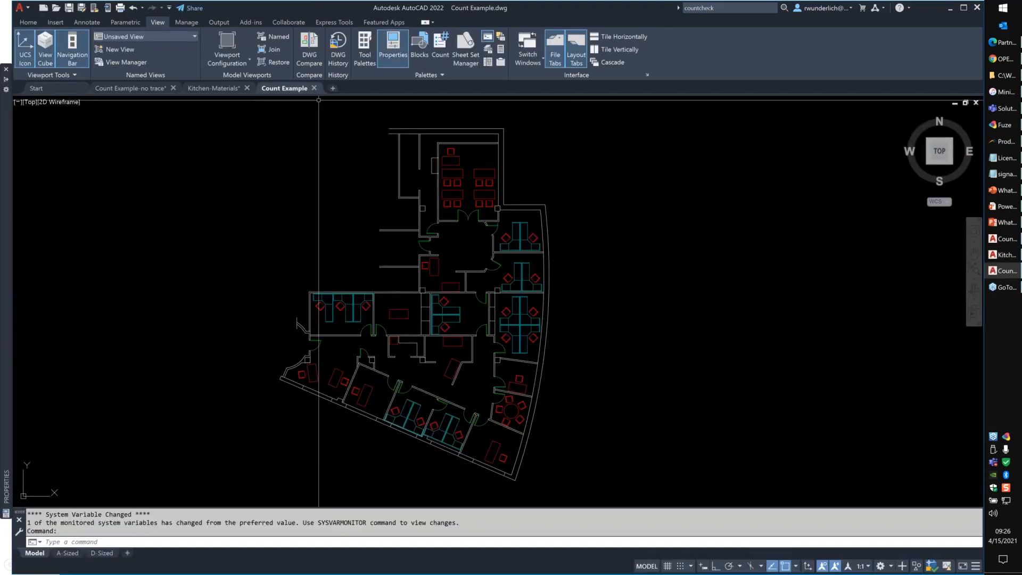
{"action": "left_click", "coordinate": [314, 87]}
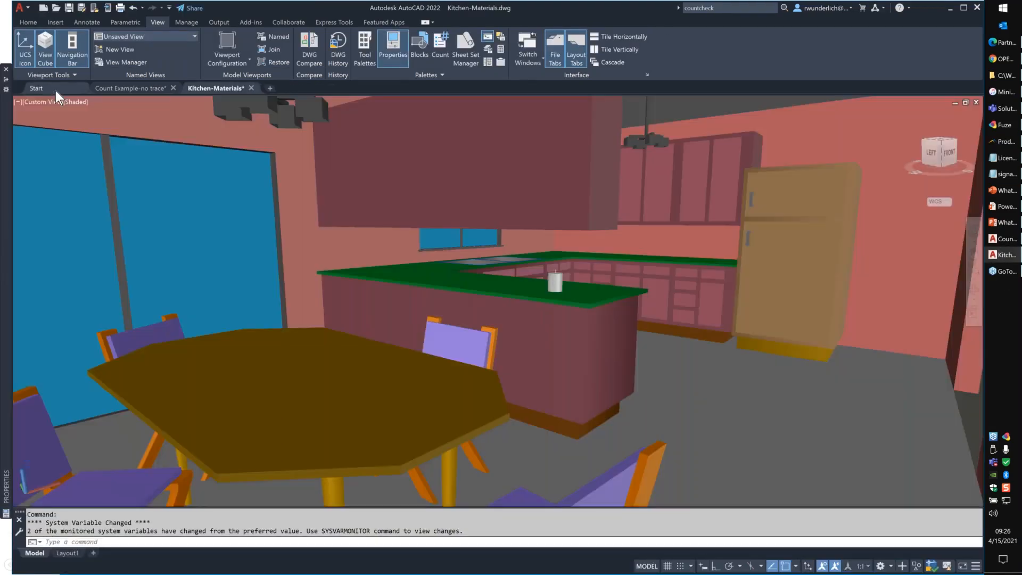
{"action": "left_click", "coordinate": [55, 91]}
{"action": "left_click", "coordinate": [212, 424]}
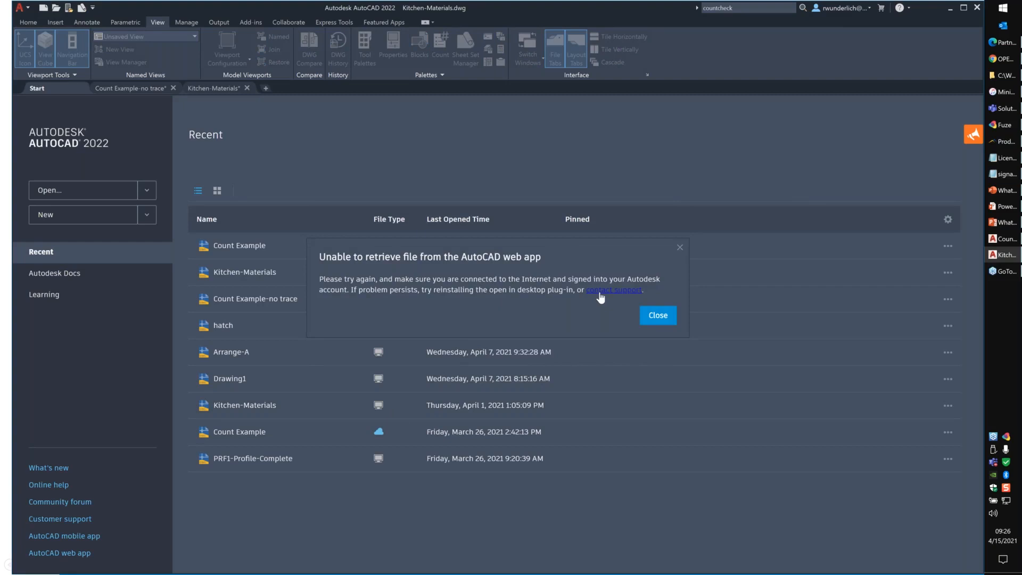
{"action": "left_click", "coordinate": [659, 315]}
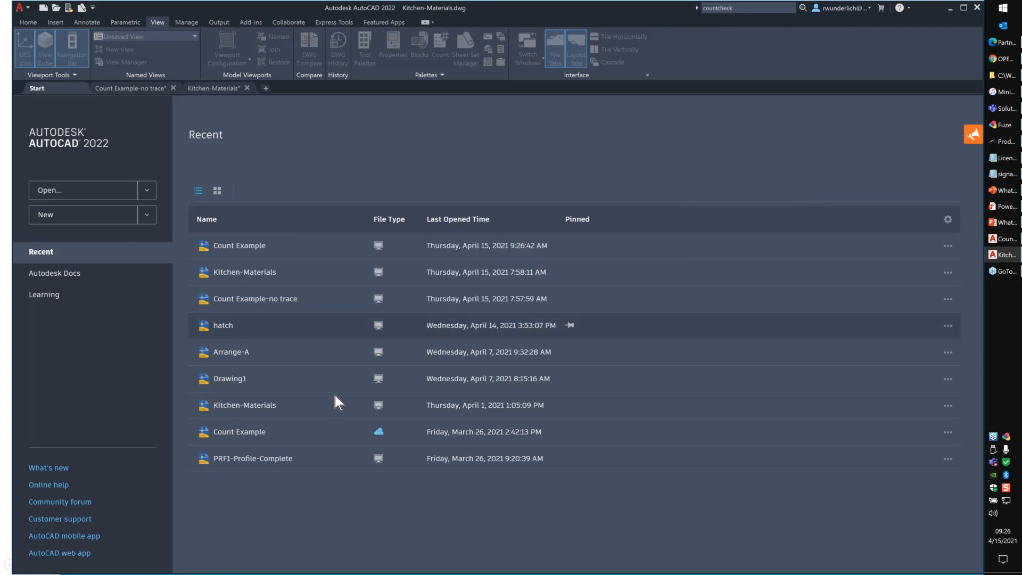
{"action": "left_click", "coordinate": [255, 437]}
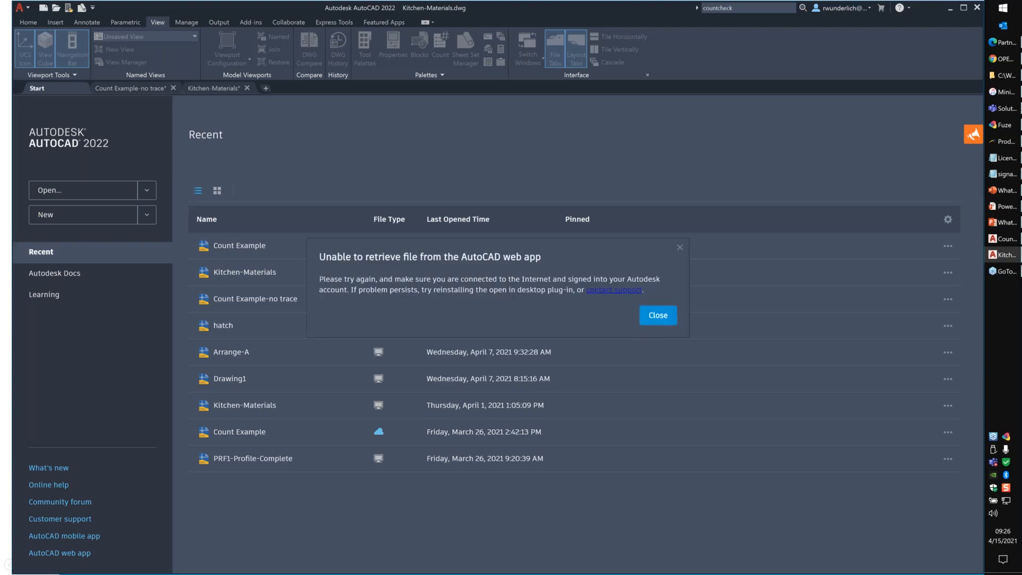
{"action": "left_click", "coordinate": [658, 315]}
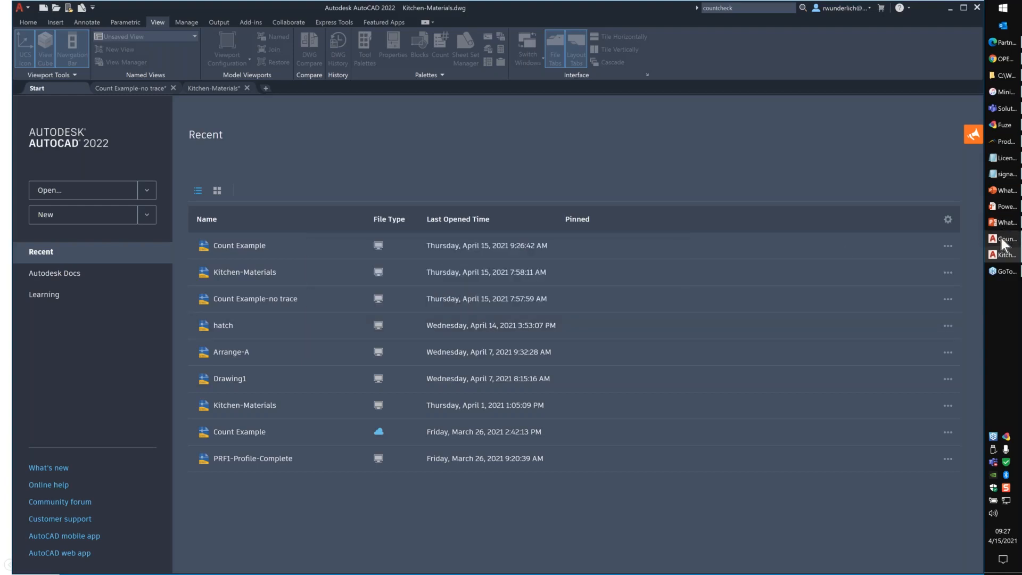
Return to the recent files list and open the locally stored Count Example drawing.
{"action": "left_click", "coordinate": [921, 239]}
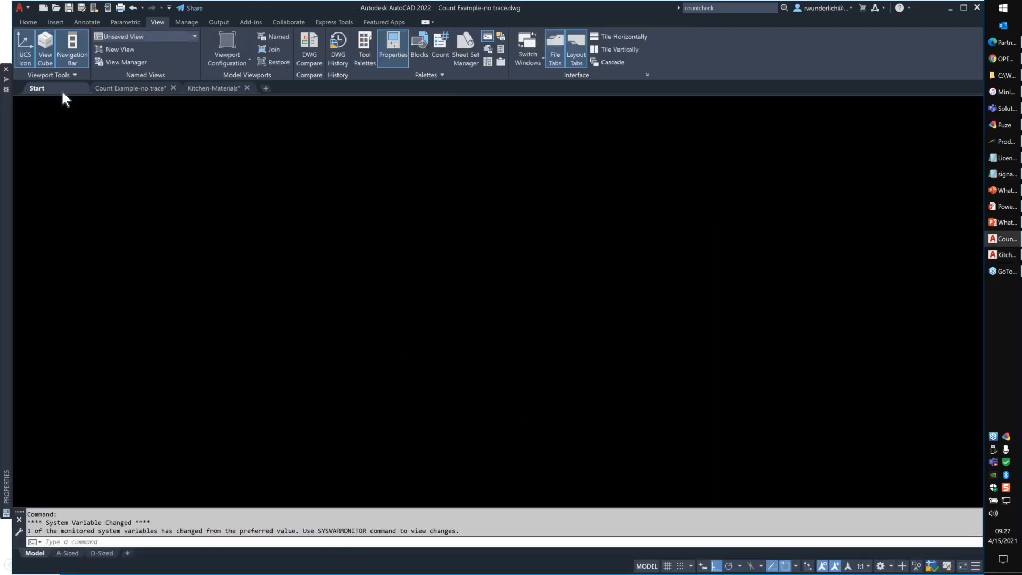
{"action": "left_click", "coordinate": [62, 90]}
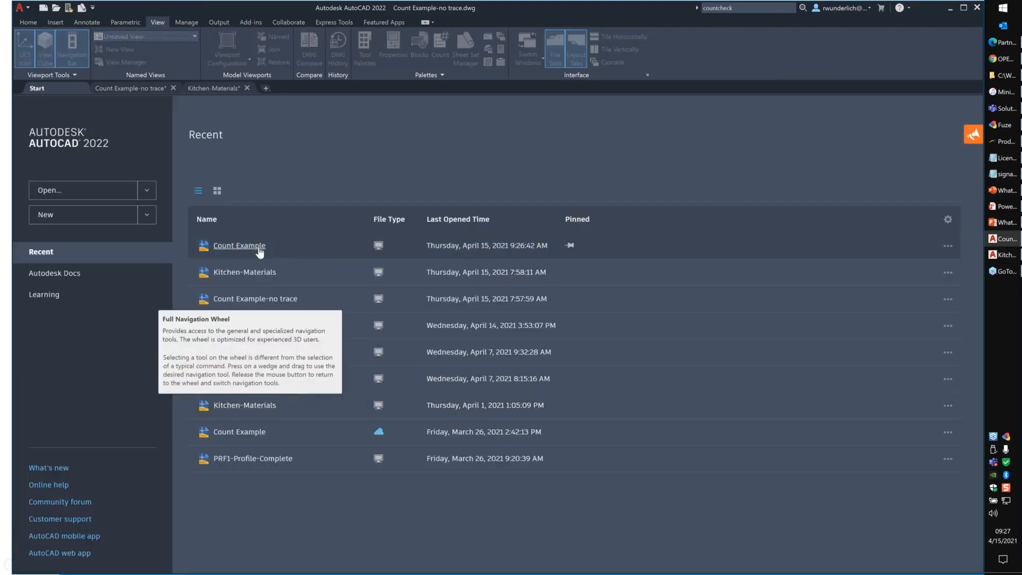
{"action": "left_click", "coordinate": [298, 259]}
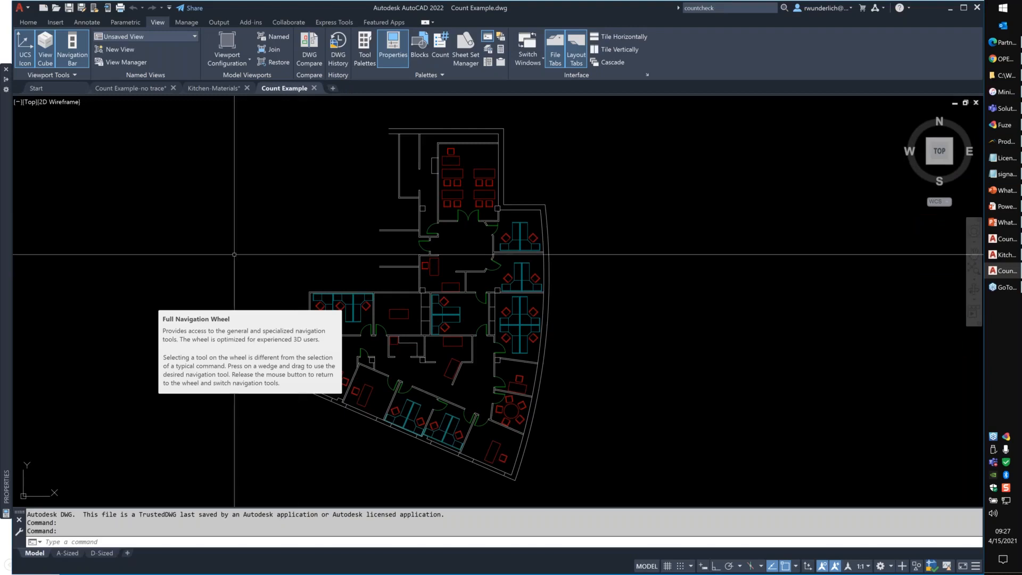
{"action": "key", "text": "Escape"}
{"action": "type", "text": "trace"}
{"action": "key", "text": "Return"}
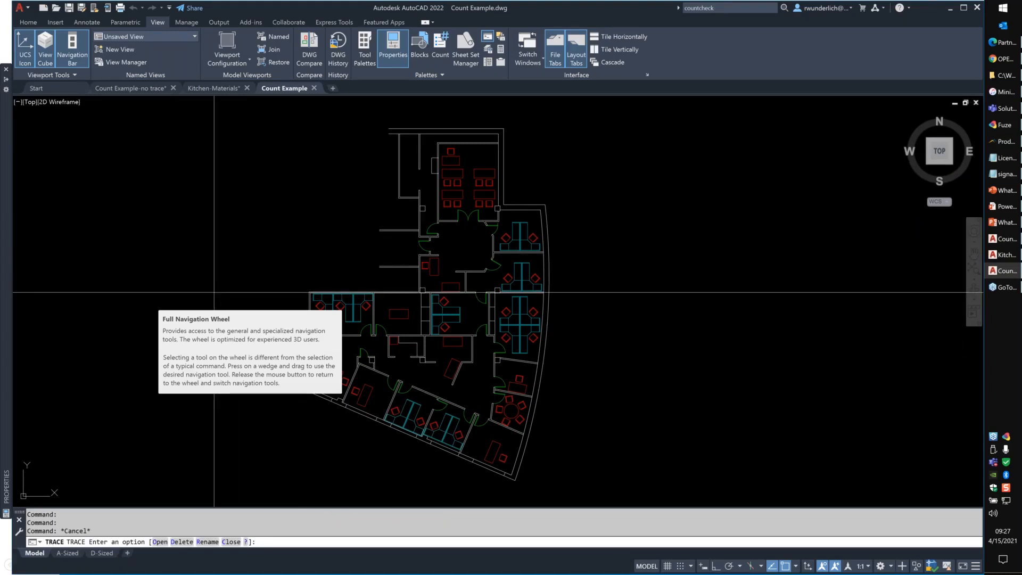
{"action": "key", "text": "Escape"}
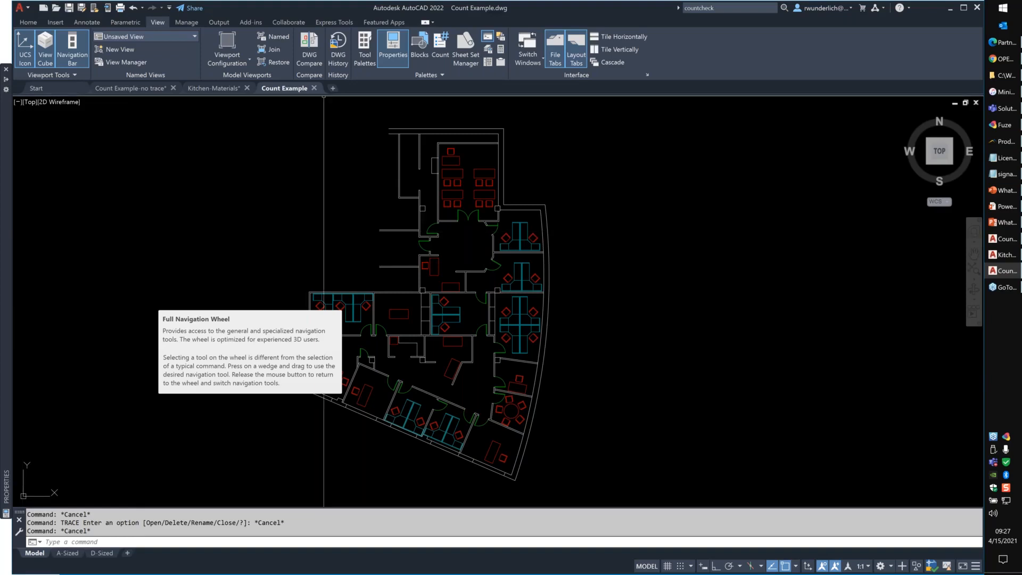
Check the presentation's Trace slides for where the Traces palette is found in desktop AutoCAD.
{"action": "left_click", "coordinate": [416, 75]}
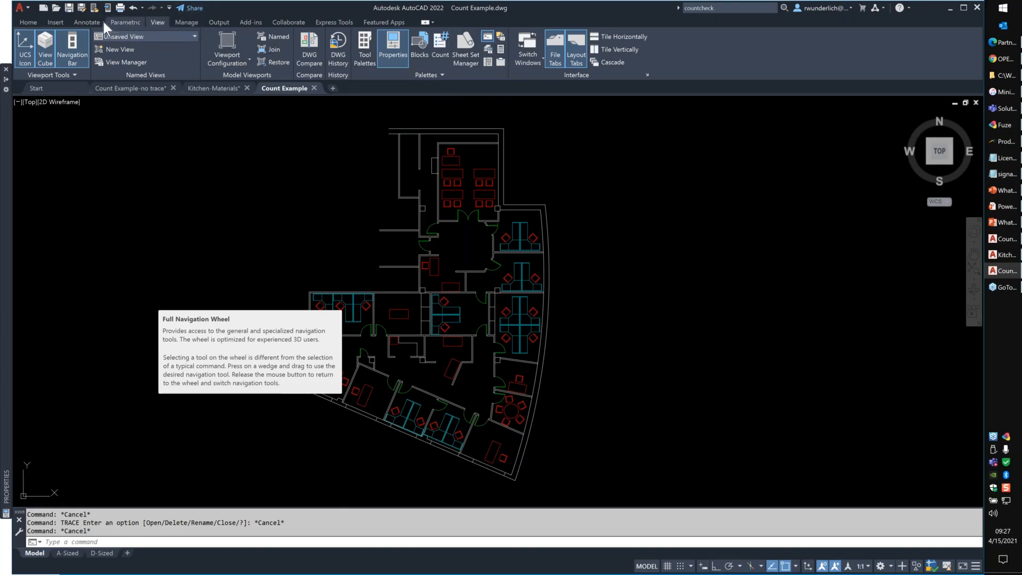
{"action": "left_click", "coordinate": [30, 22]}
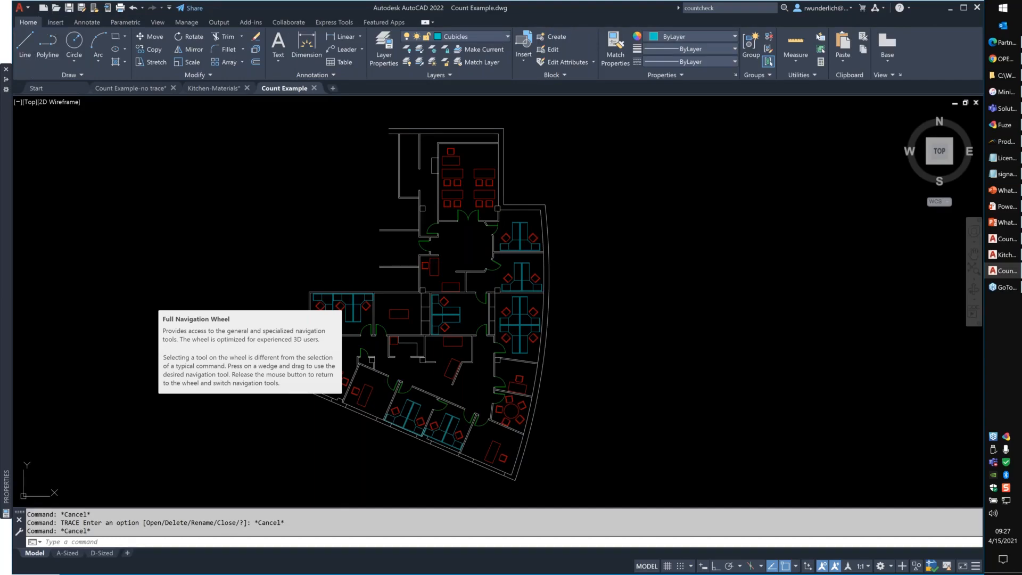
{"action": "key", "text": "alt+Tab"}
{"action": "scroll", "coordinate": [308, 229], "scroll_direction": "up", "scroll_amount": 1}
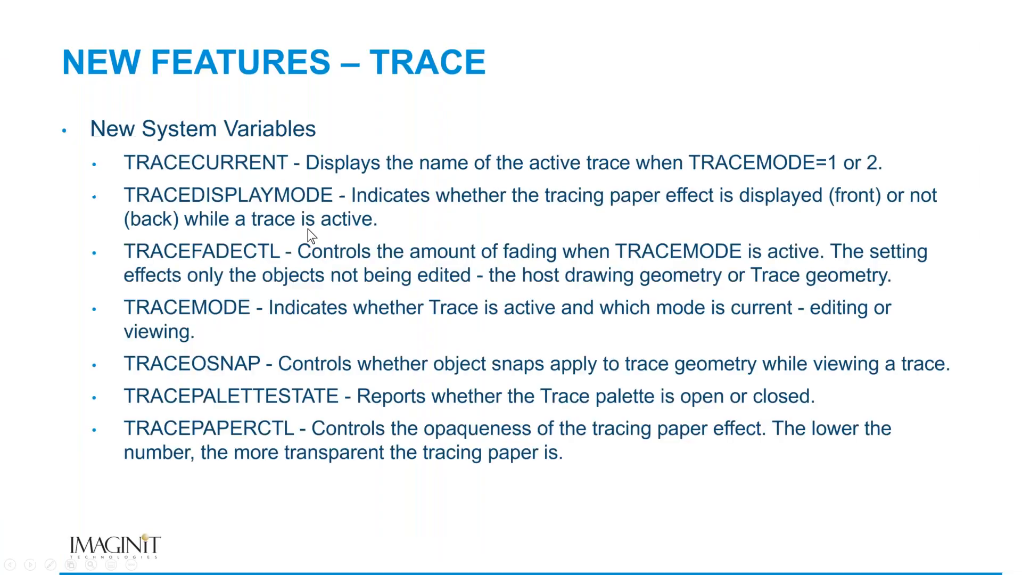
{"action": "scroll", "coordinate": [308, 229], "scroll_direction": "up", "scroll_amount": 1}
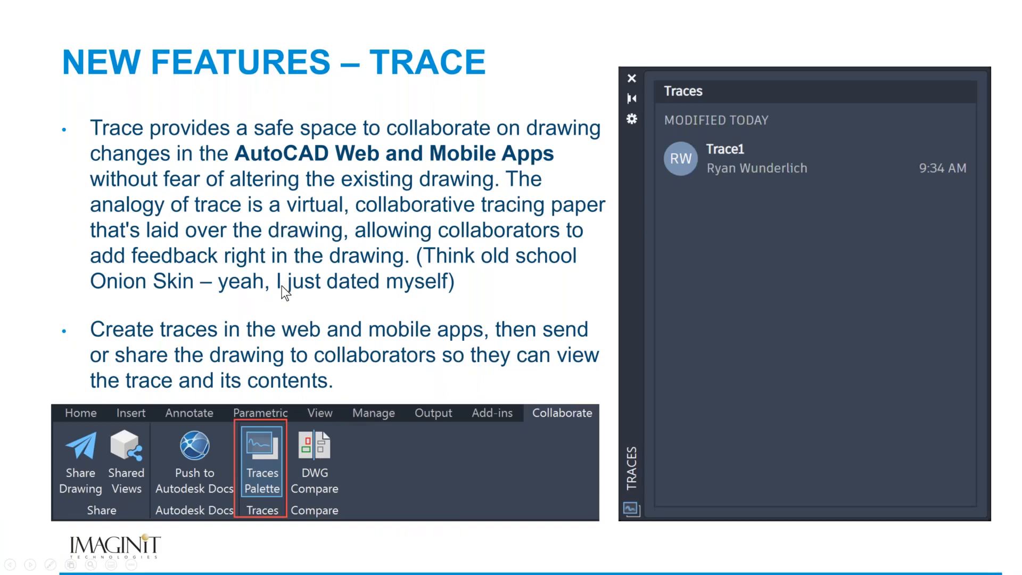
{"action": "scroll", "coordinate": [282, 286], "scroll_direction": "down", "scroll_amount": 1}
{"action": "scroll", "coordinate": [531, 228], "scroll_direction": "down", "scroll_amount": 1}
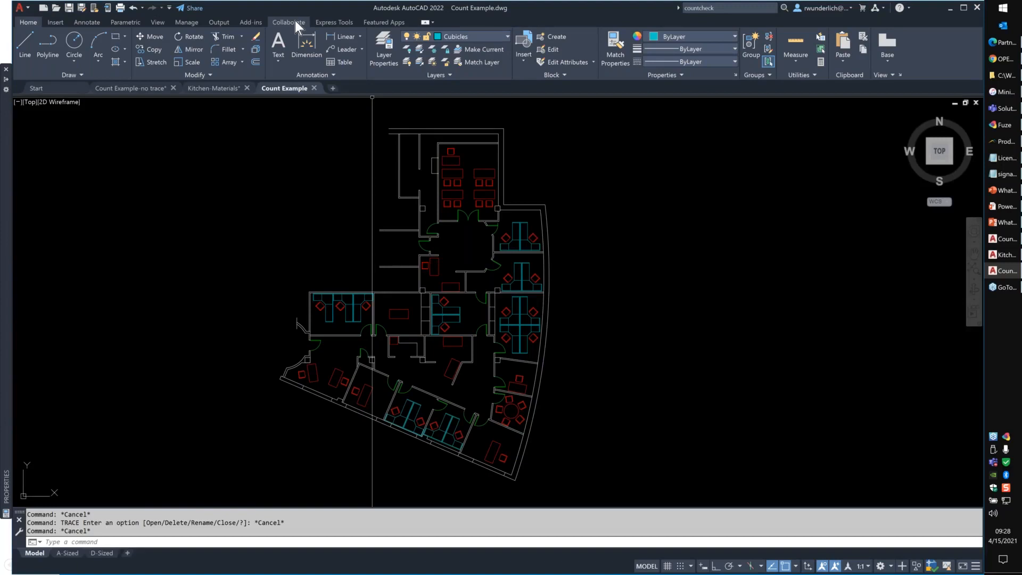
Check the local Count Example for traces in the Traces palette, and close the palette and the drawing.
{"action": "left_click", "coordinate": [295, 21]}
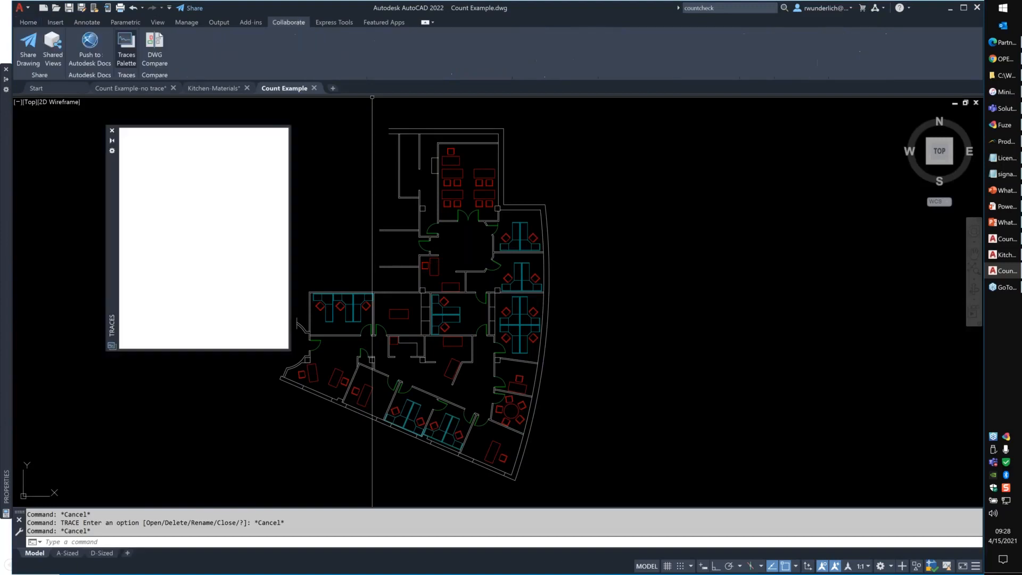
{"action": "left_click", "coordinate": [127, 47]}
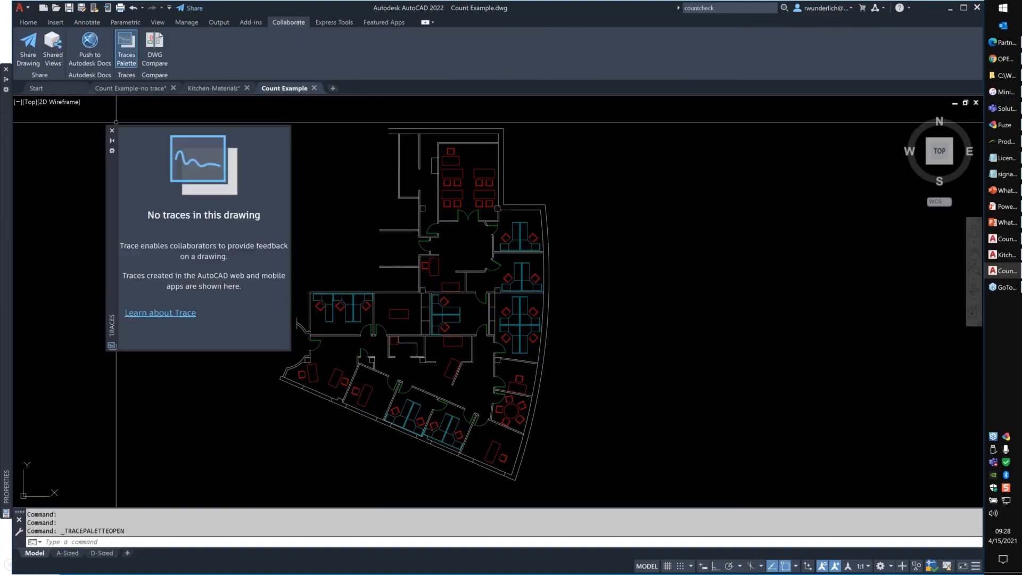
{"action": "left_click", "coordinate": [112, 130]}
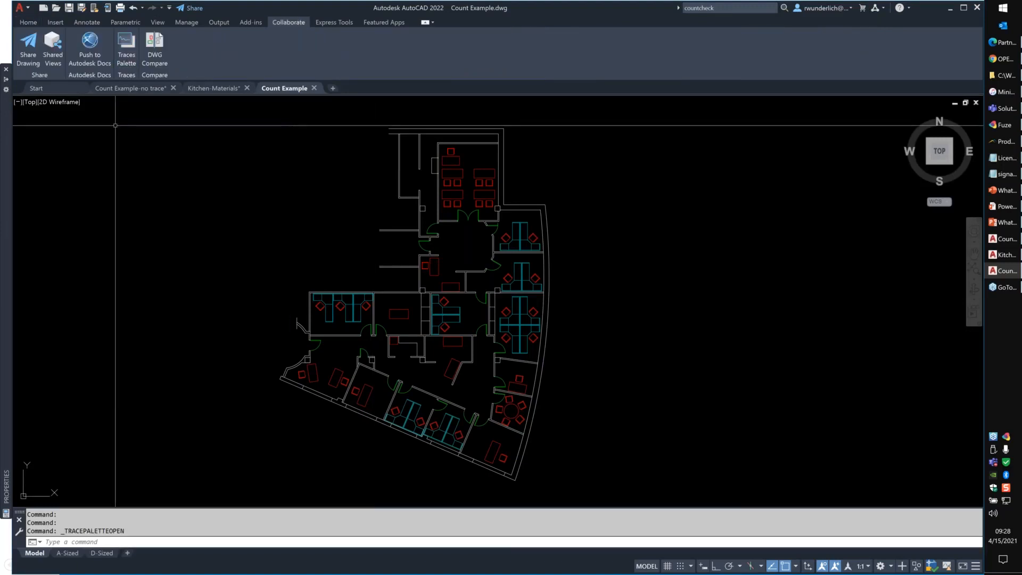
{"action": "key", "text": "ctrl+F4"}
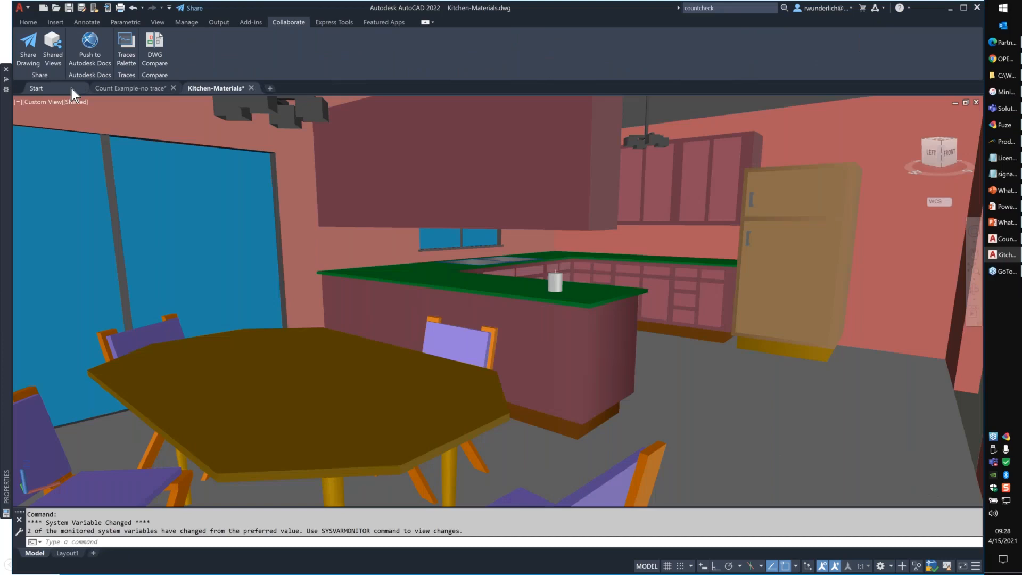
Try once more to open the cloud-stored Count Example from the Start page's recent files.
{"action": "left_click", "coordinate": [72, 88]}
{"action": "left_click", "coordinate": [245, 430]}
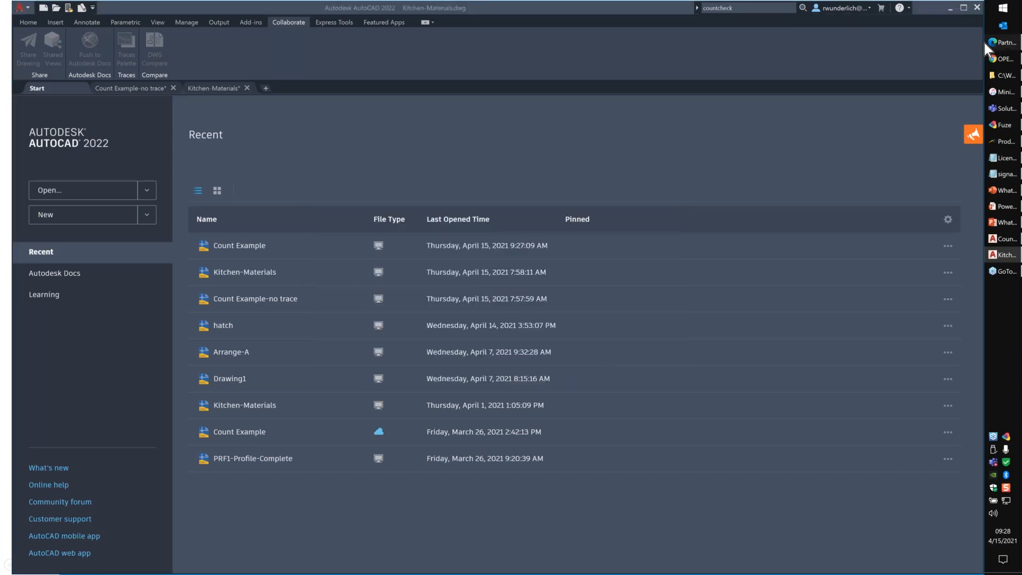
{"action": "left_click", "coordinate": [1001, 44]}
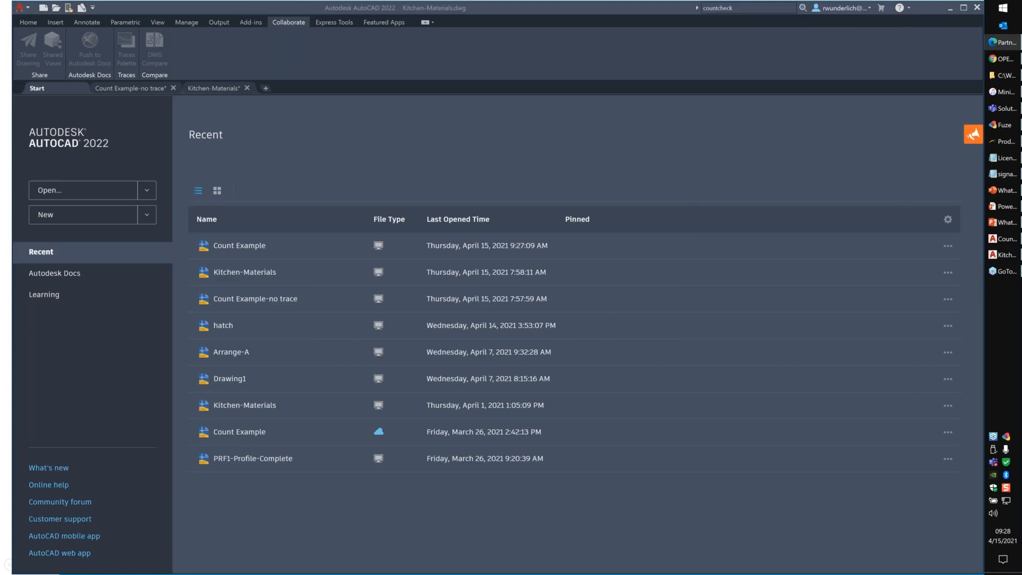
{"action": "left_click", "coordinate": [507, 160]}
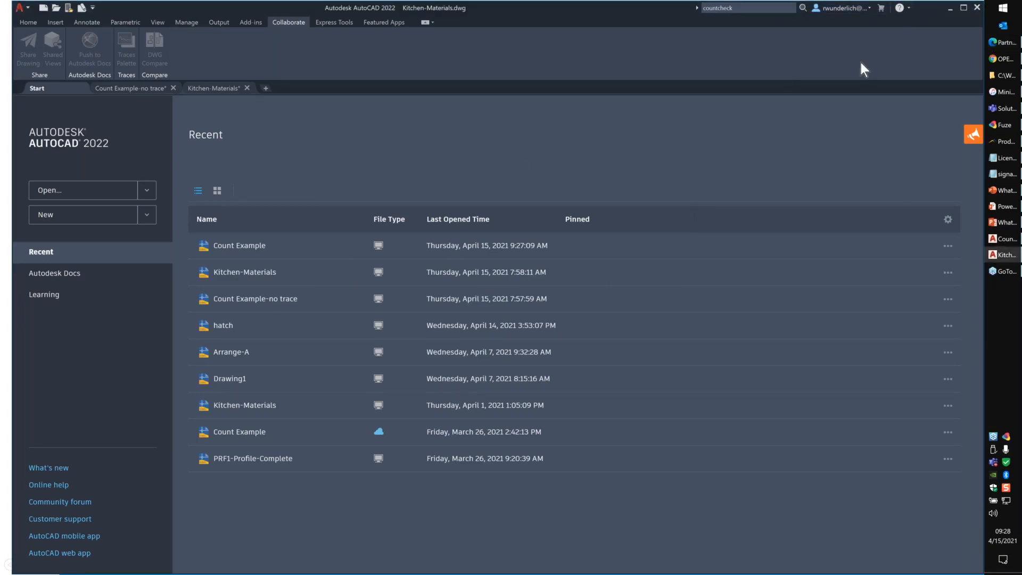
Load web.autocad.com in a new browser window and sign in to the AutoCAD web app.
{"action": "left_click", "coordinate": [1004, 44]}
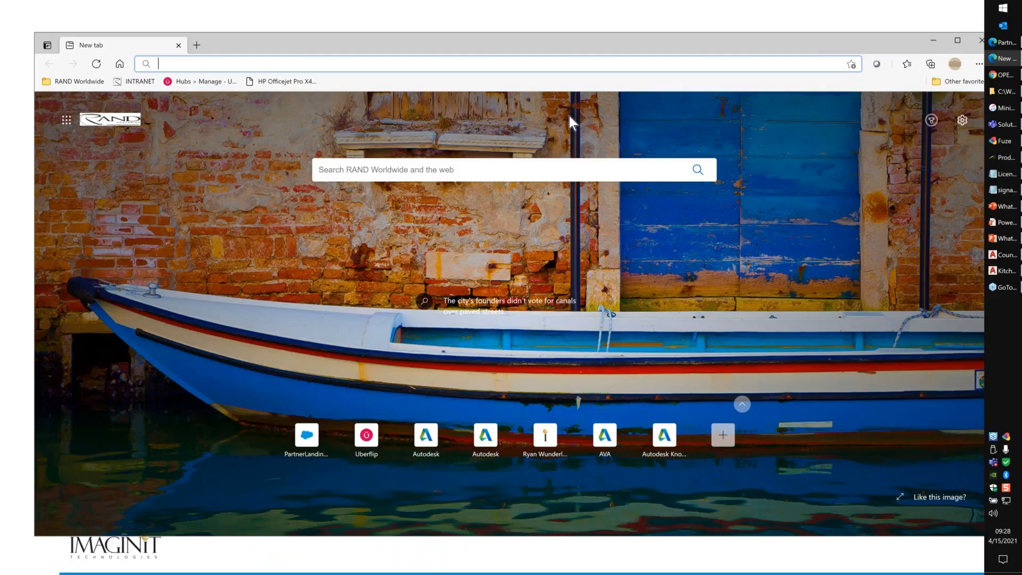
{"action": "left_click", "coordinate": [304, 64]}
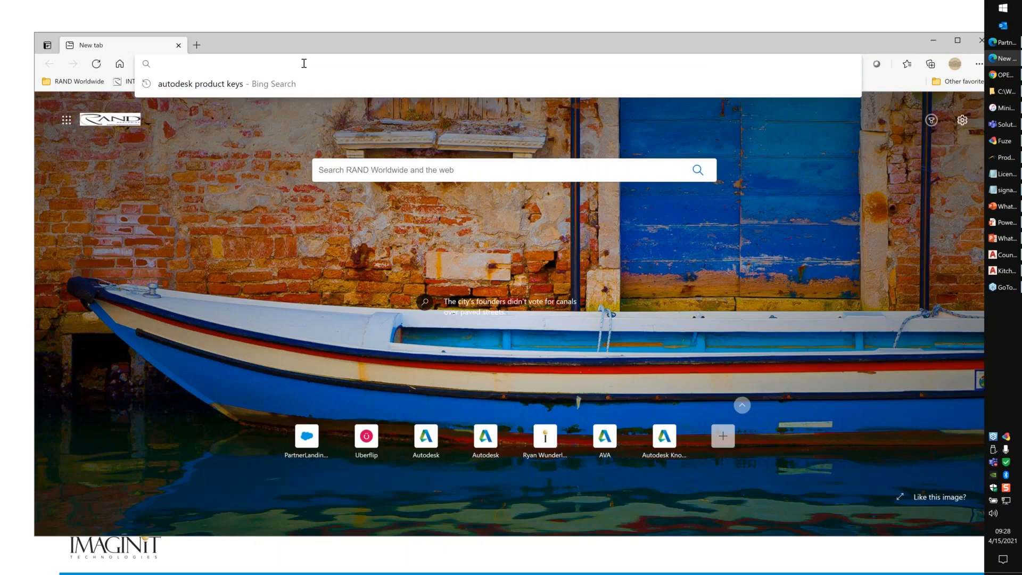
{"action": "type", "text": "web.autocad.com"}
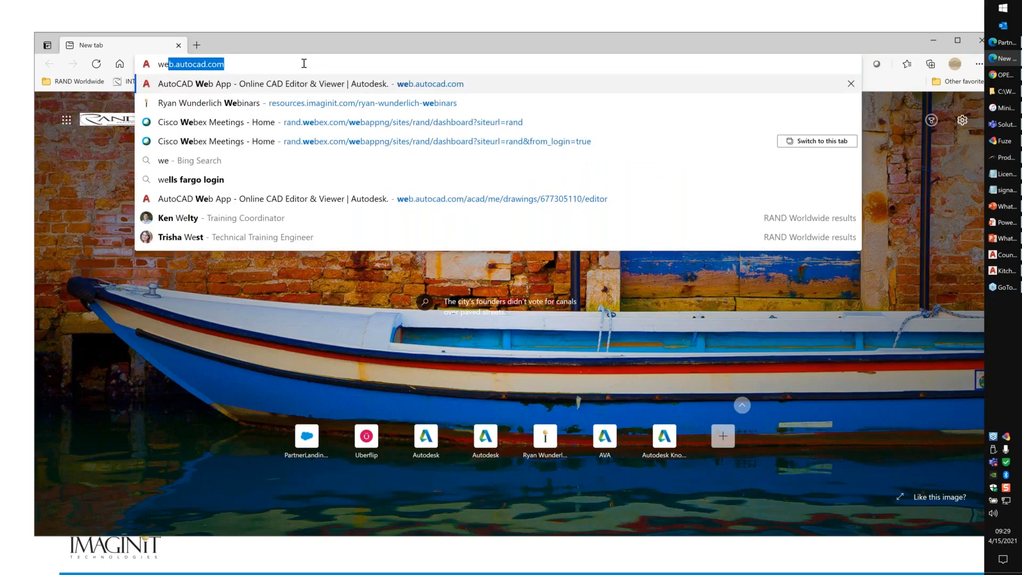
{"action": "key", "text": "Return"}
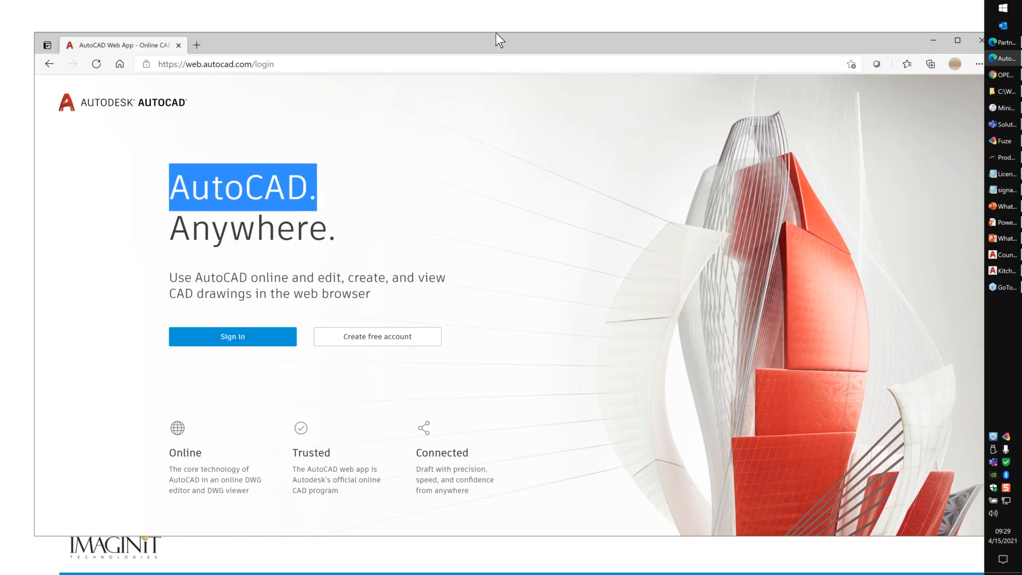
{"action": "left_click_drag", "start_coordinate": [496, 33], "coordinate": [496, 31]}
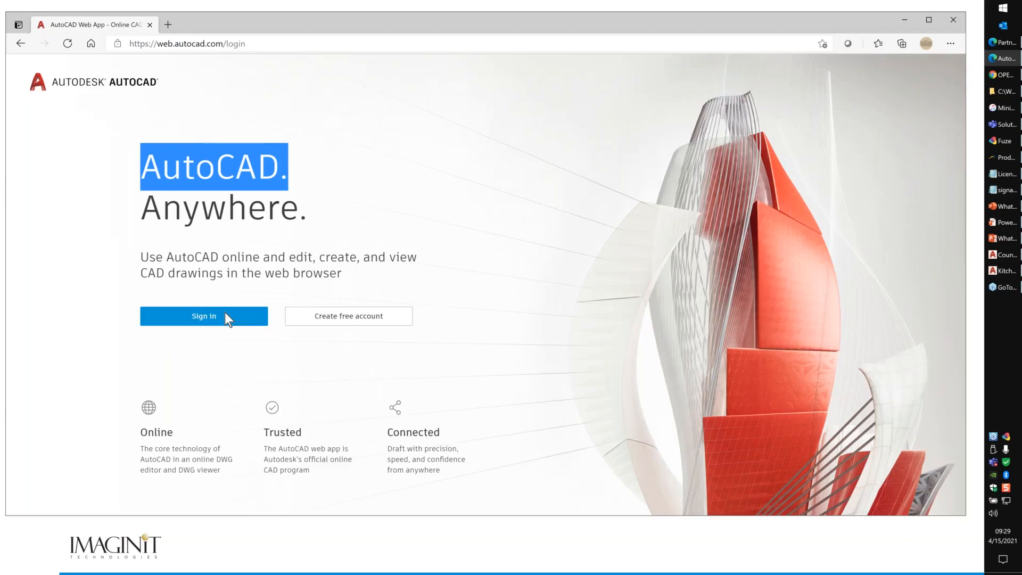
{"action": "left_click", "coordinate": [226, 315]}
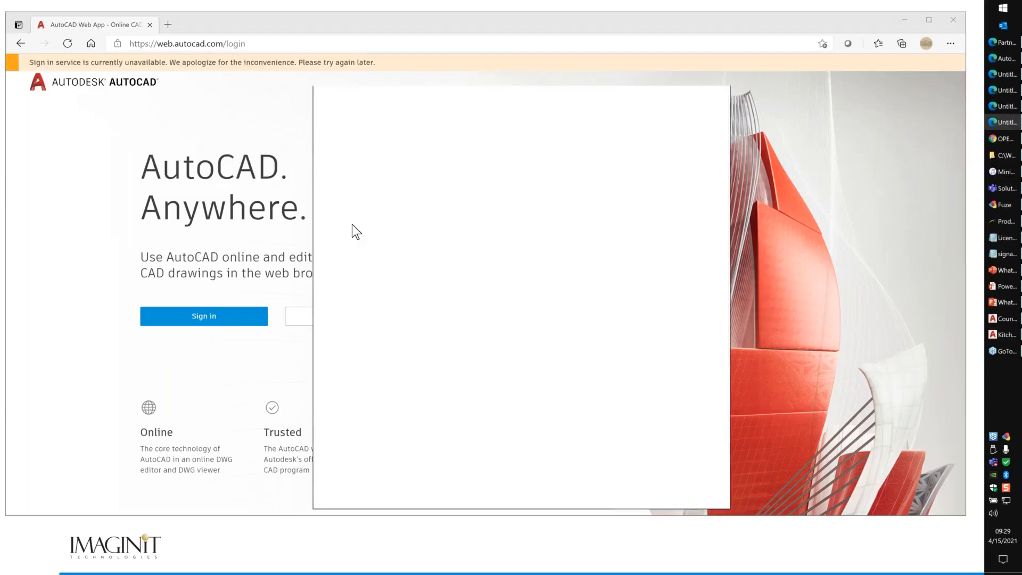
{"action": "left_click", "coordinate": [225, 319]}
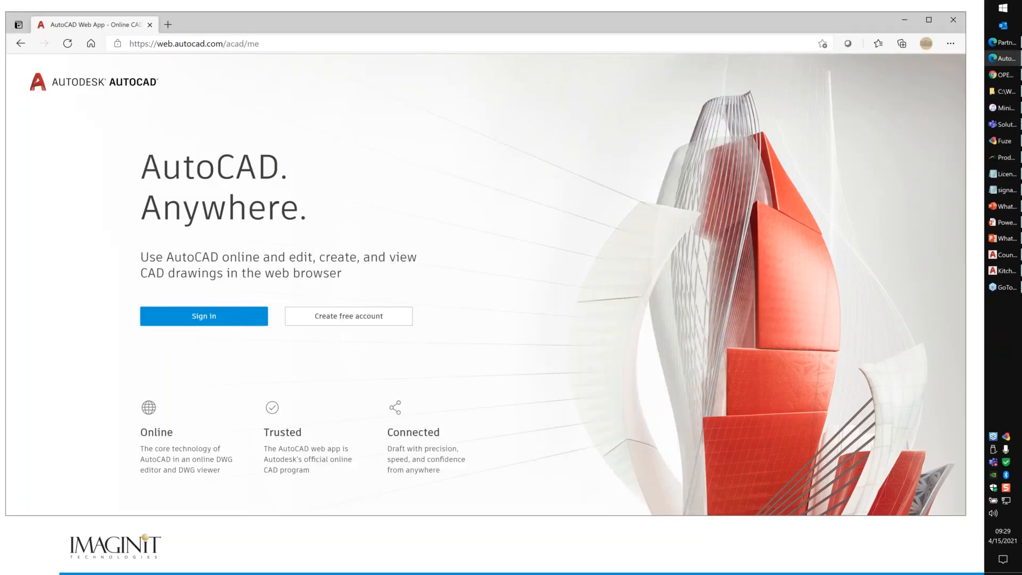
Open Count Example.dwg in the web app and send it to desktop AutoCAD.
{"action": "left_click", "coordinate": [369, 233]}
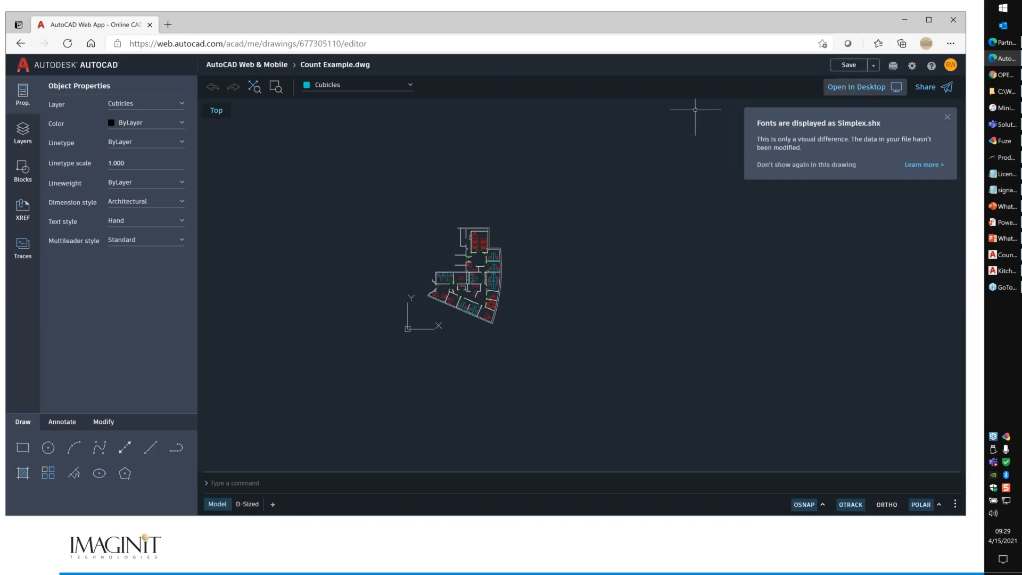
{"action": "left_click", "coordinate": [865, 86]}
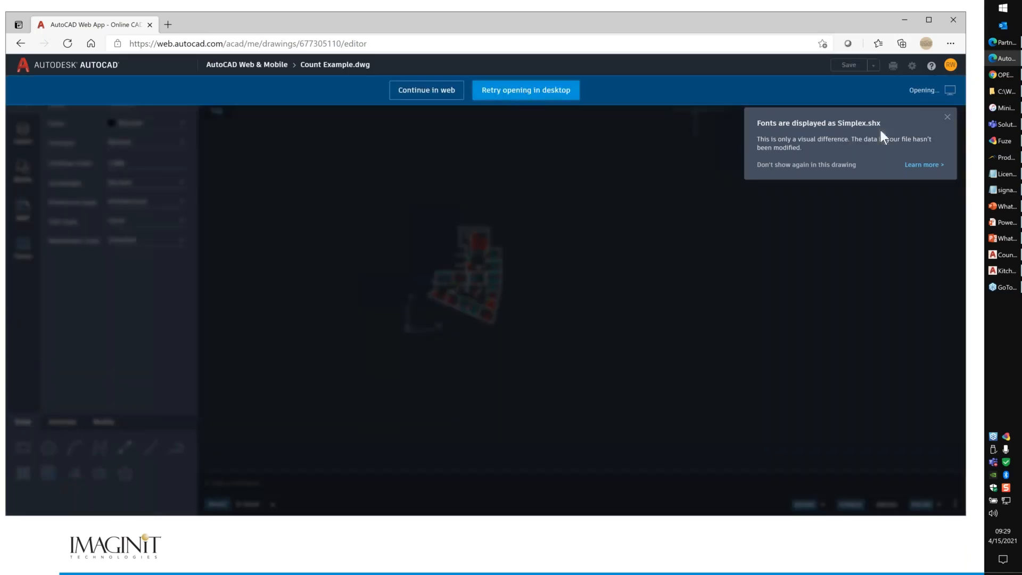
Dismiss the font substitution notice and retry opening Count Example.dwg in desktop AutoCAD.
{"action": "left_click", "coordinate": [947, 117]}
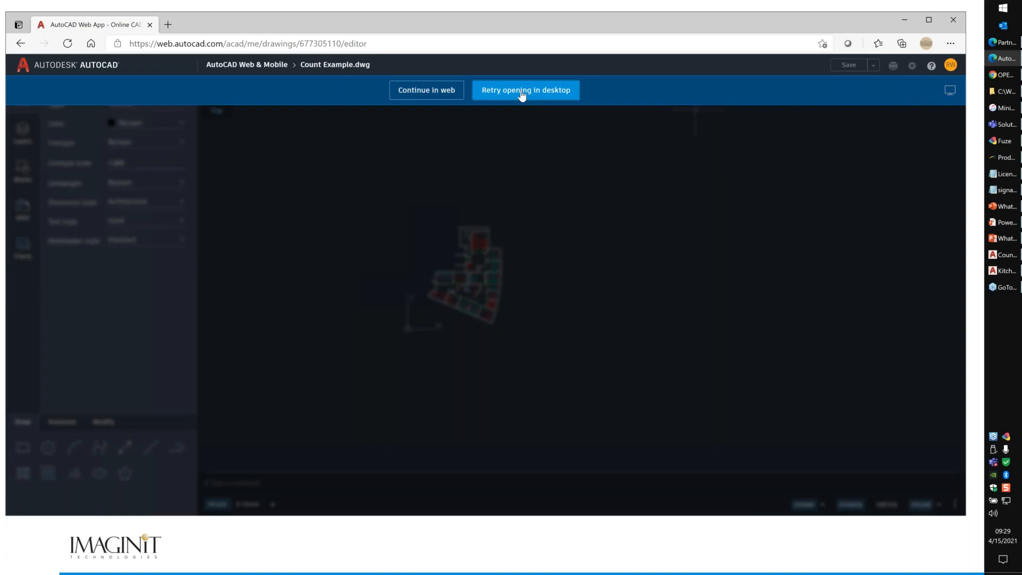
{"action": "left_click", "coordinate": [522, 92]}
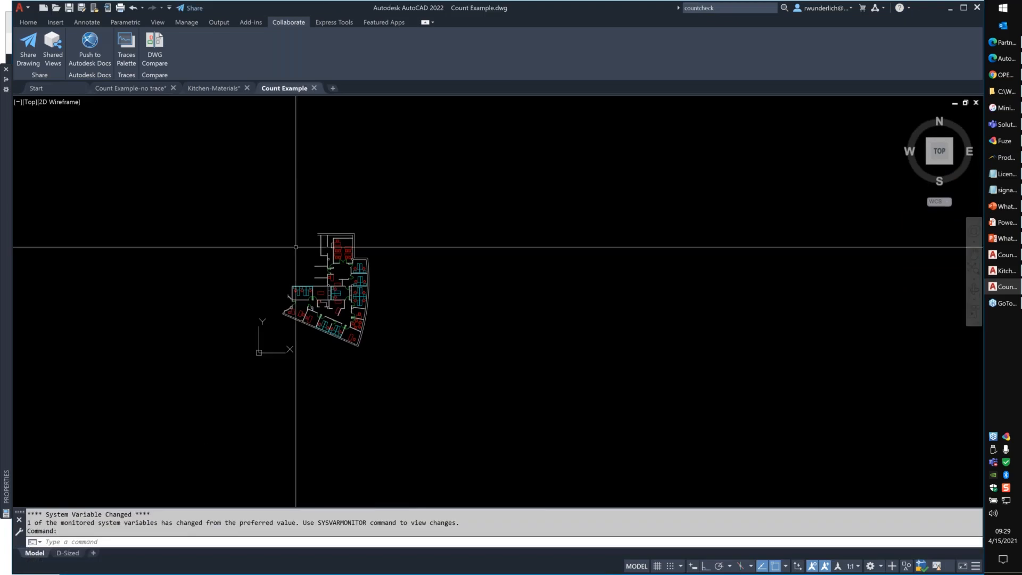
Show the Traces palette for the cloud-stored Count Example beside the floor plan.
{"action": "left_click", "coordinate": [126, 48]}
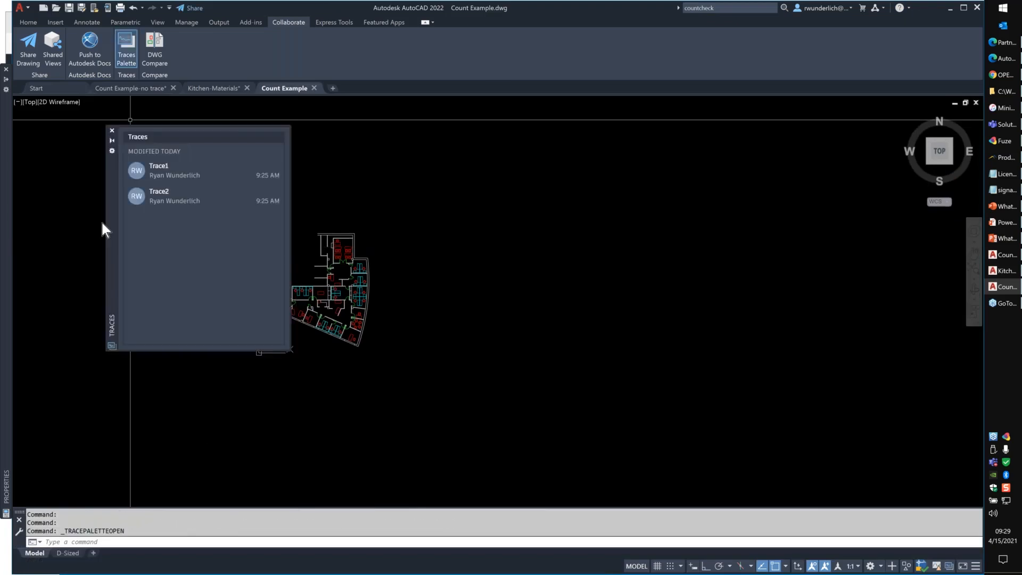
{"action": "scroll", "coordinate": [345, 276], "scroll_direction": "up", "scroll_amount": 3}
{"action": "scroll", "coordinate": [344, 276], "scroll_direction": "up", "scroll_amount": 2}
{"action": "middle_click_drag", "start_coordinate": [344, 275], "coordinate": [608, 222]}
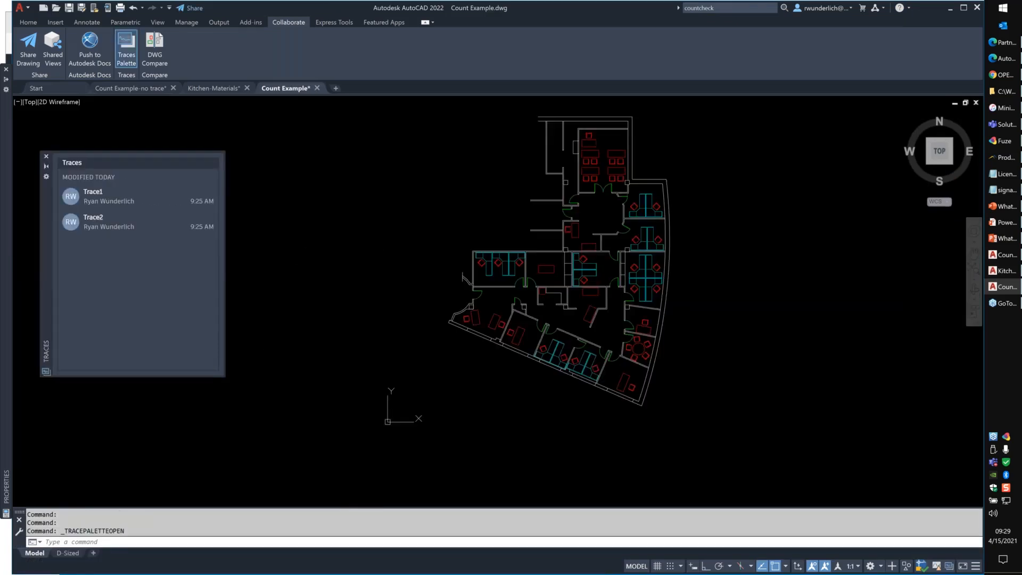
Open Trace1 and Trace2 in turn to review their markups, and return to Trace1.
{"action": "left_click", "coordinate": [106, 196]}
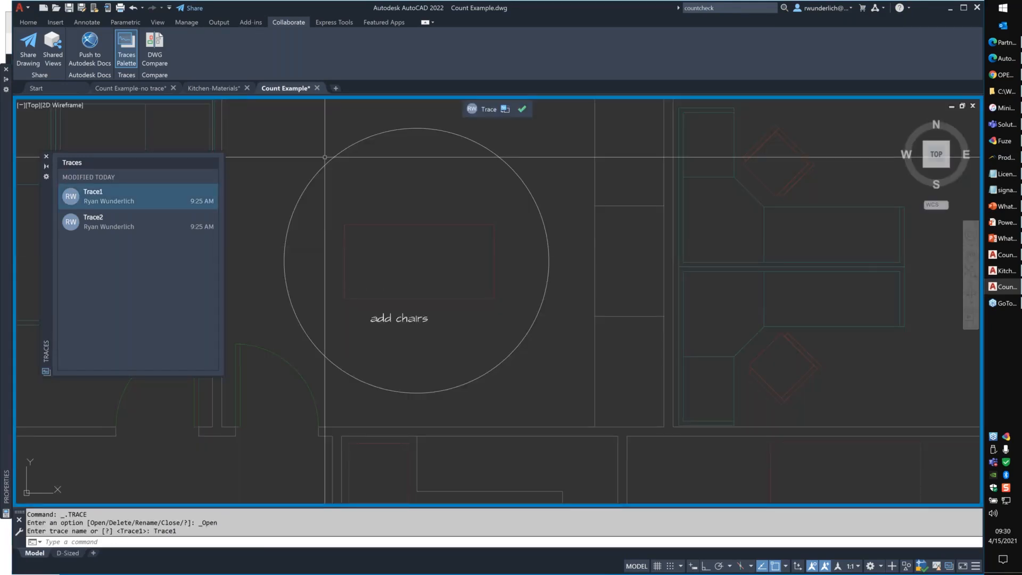
{"action": "scroll", "coordinate": [399, 323], "scroll_direction": "up", "scroll_amount": 2}
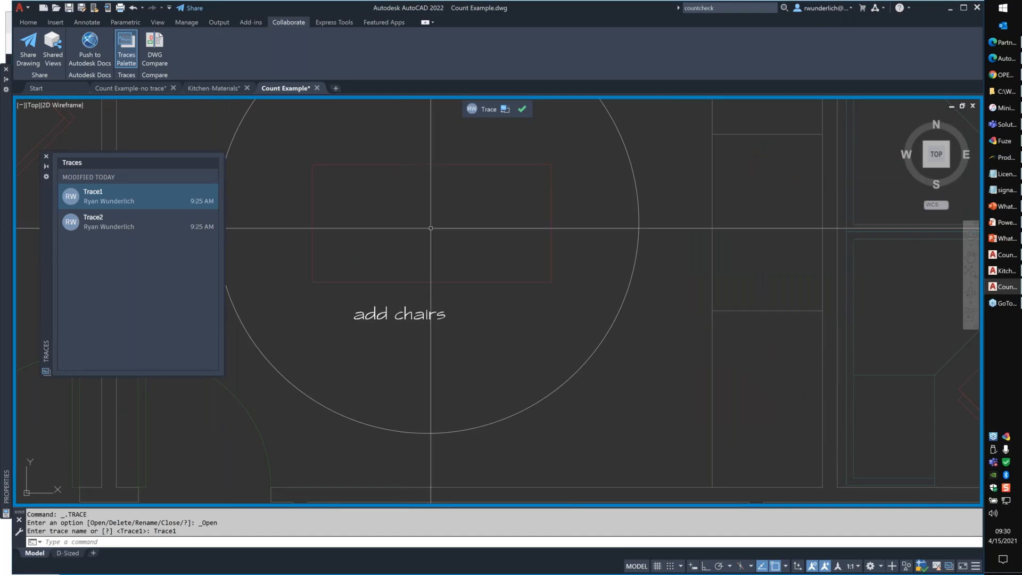
{"action": "scroll", "coordinate": [431, 228], "scroll_direction": "down", "scroll_amount": 4}
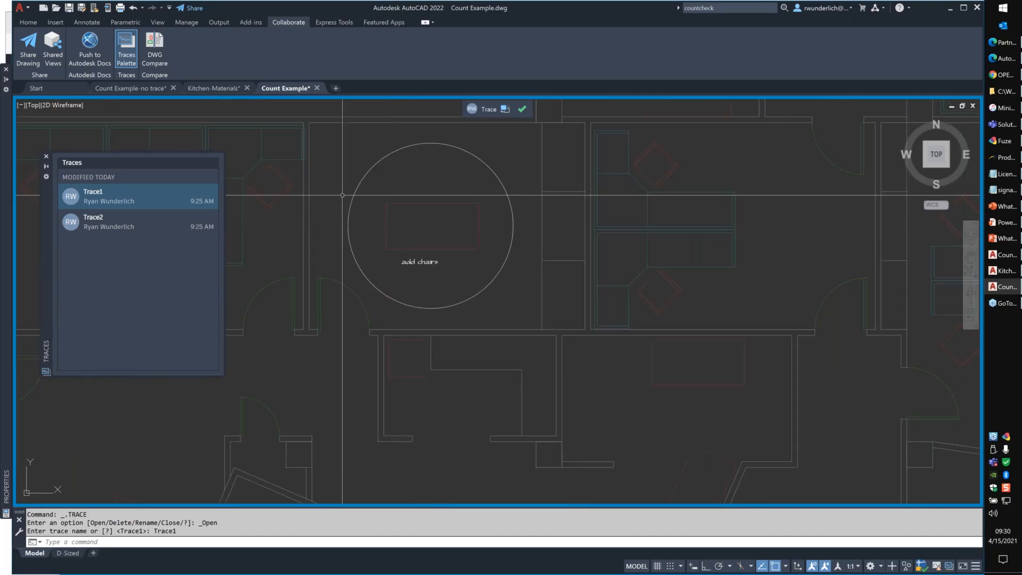
{"action": "left_click", "coordinate": [132, 228]}
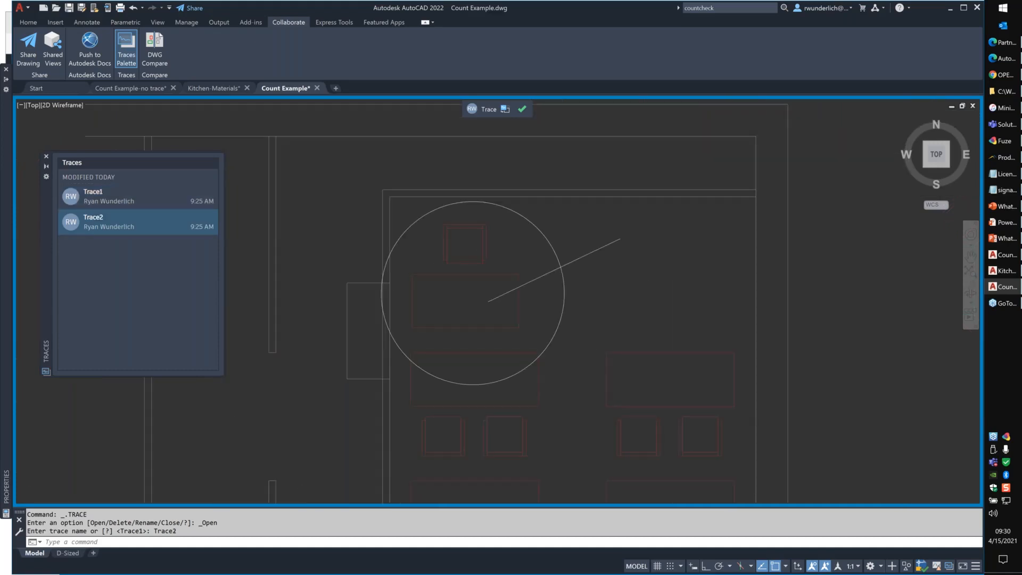
{"action": "left_click", "coordinate": [140, 205]}
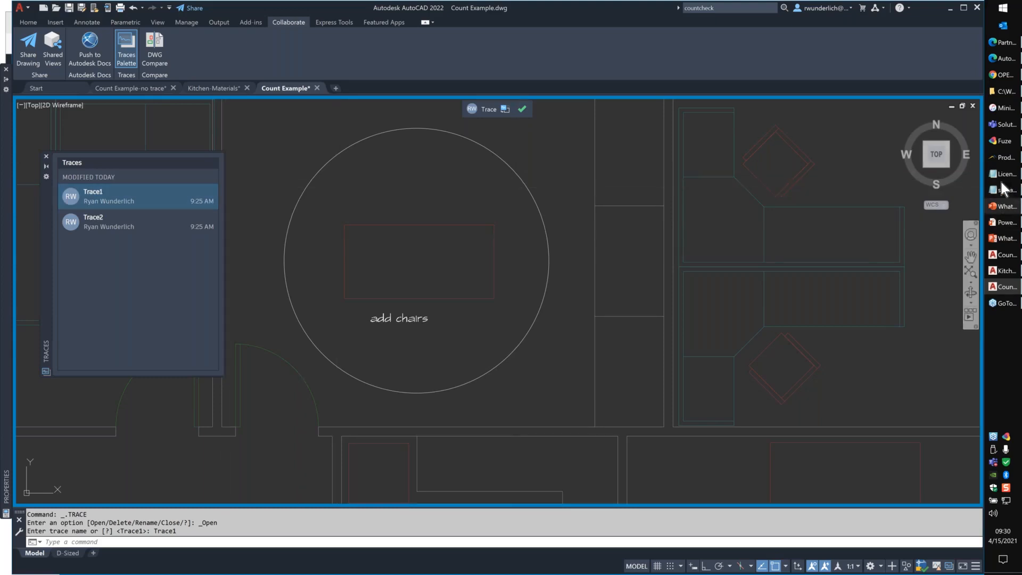
Switch to the AutoCAD web app and open Trace1 and Trace2 of Count Example.dwg.
{"action": "left_click", "coordinate": [999, 61]}
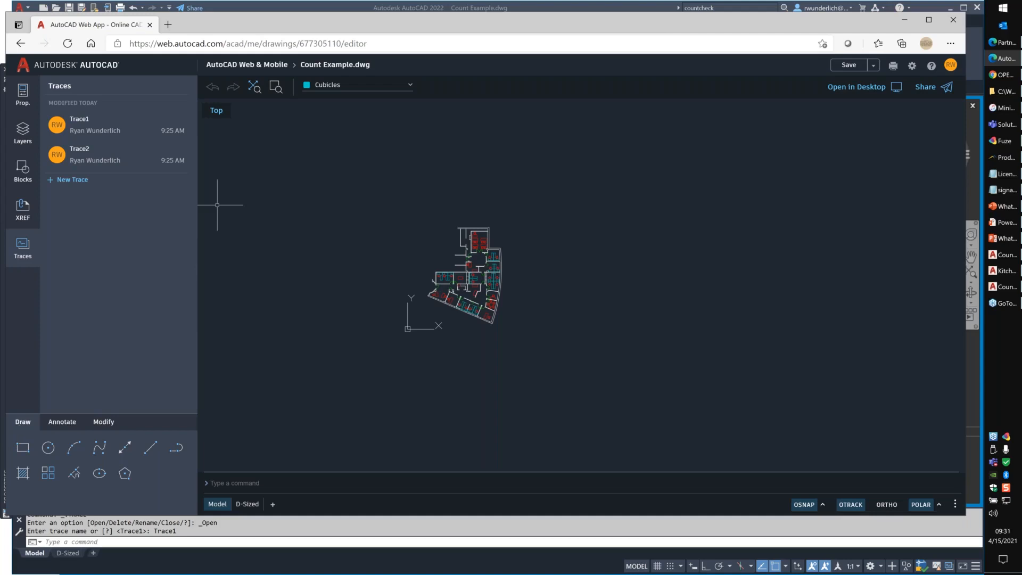
{"action": "right_click", "coordinate": [104, 133]}
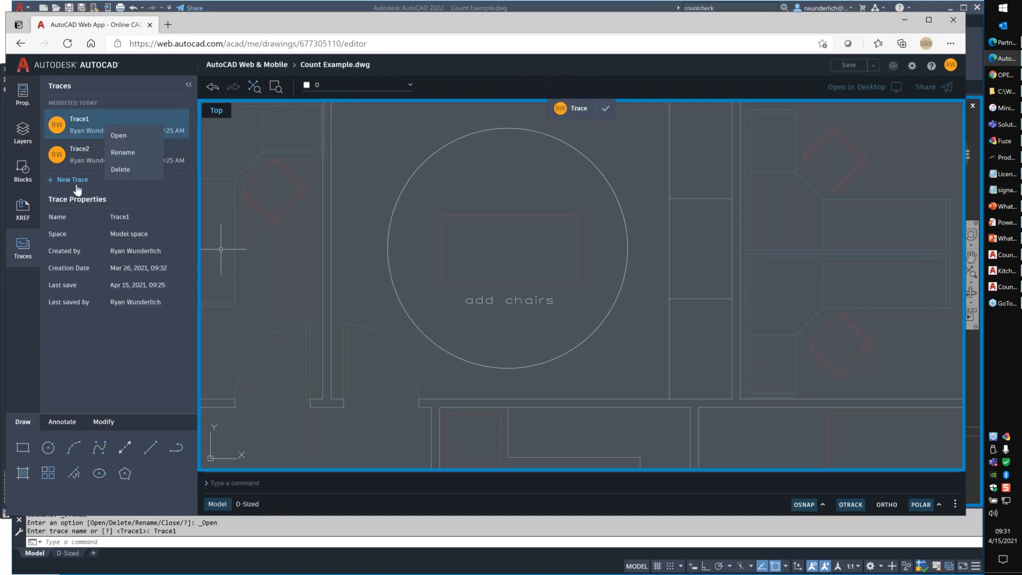
{"action": "right_click", "coordinate": [84, 156]}
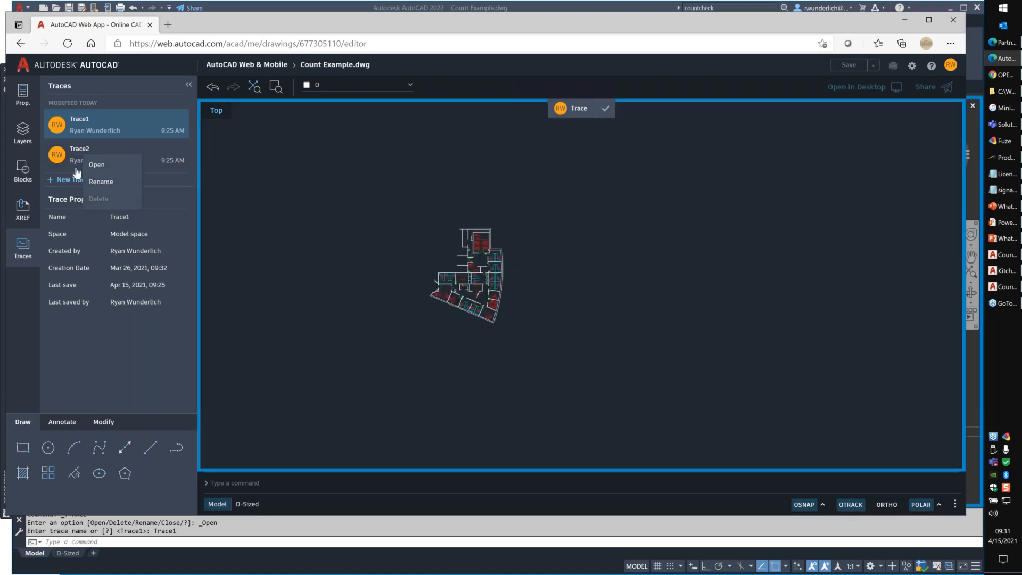
{"action": "left_click", "coordinate": [95, 164]}
Close the open Trace1 and delete Trace2 from the drawing in the web app.
{"action": "right_click", "coordinate": [92, 149]}
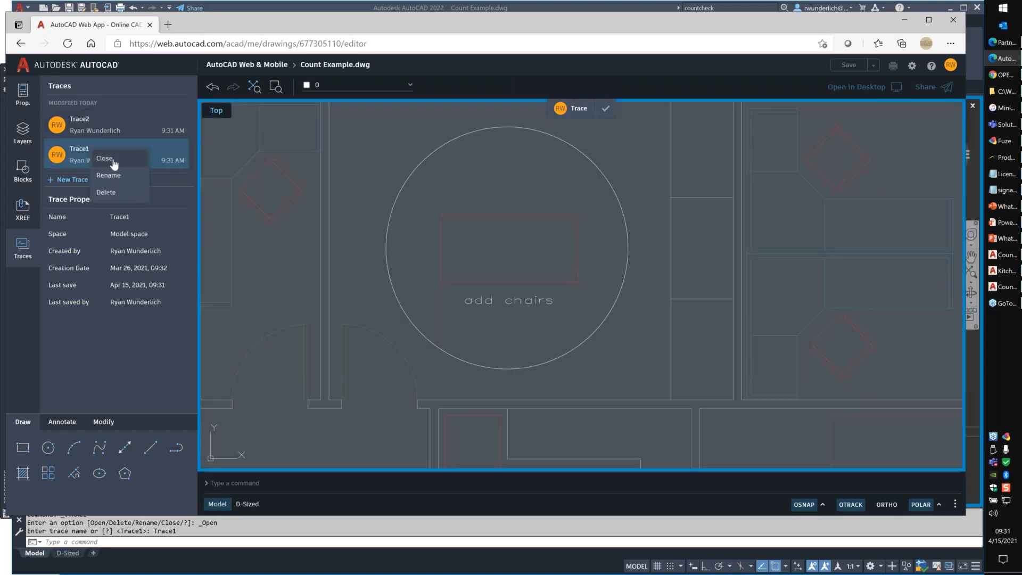
{"action": "left_click", "coordinate": [113, 161]}
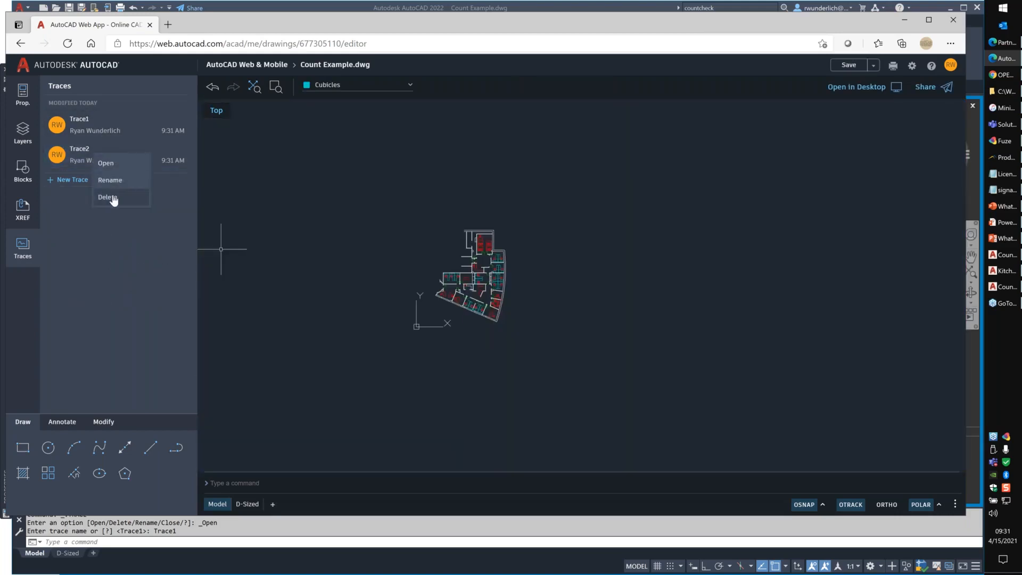
{"action": "left_click", "coordinate": [110, 193]}
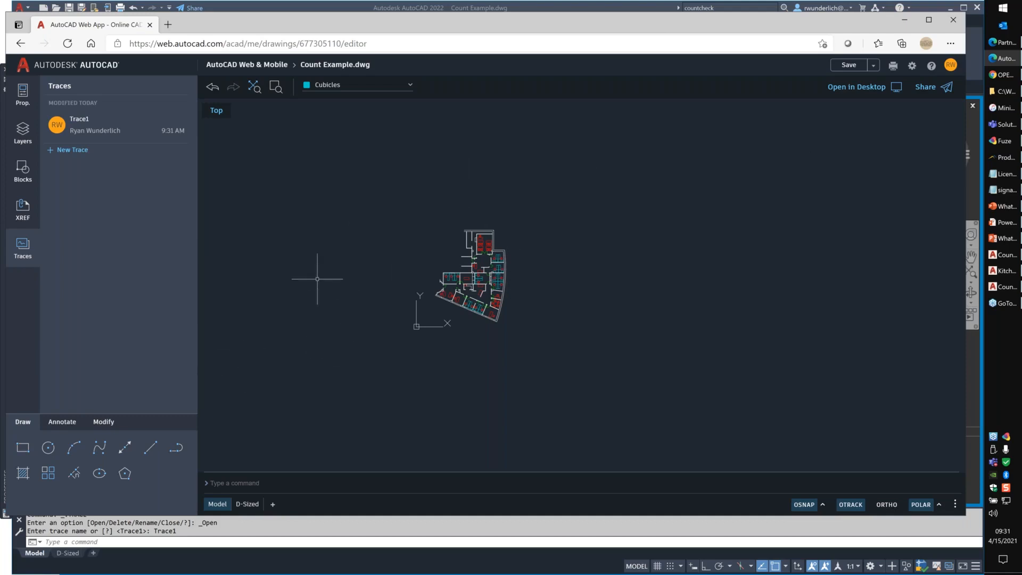
Switch to desktop AutoCAD, bring the drawing in front of Trace1, and select the trace's circle and text markup.
{"action": "left_click", "coordinate": [1007, 288]}
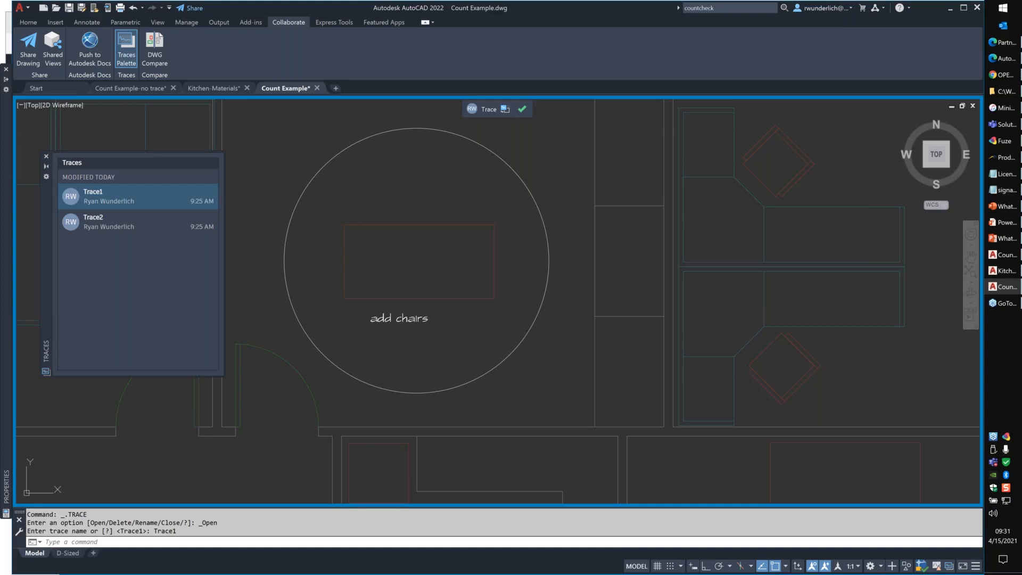
{"action": "left_click", "coordinate": [504, 110]}
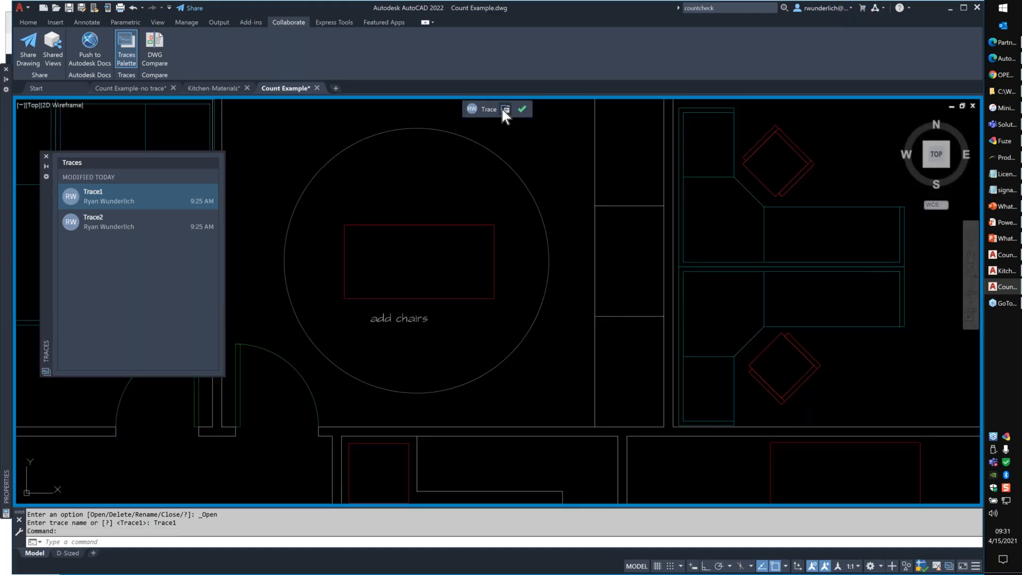
{"action": "left_click", "coordinate": [318, 176]}
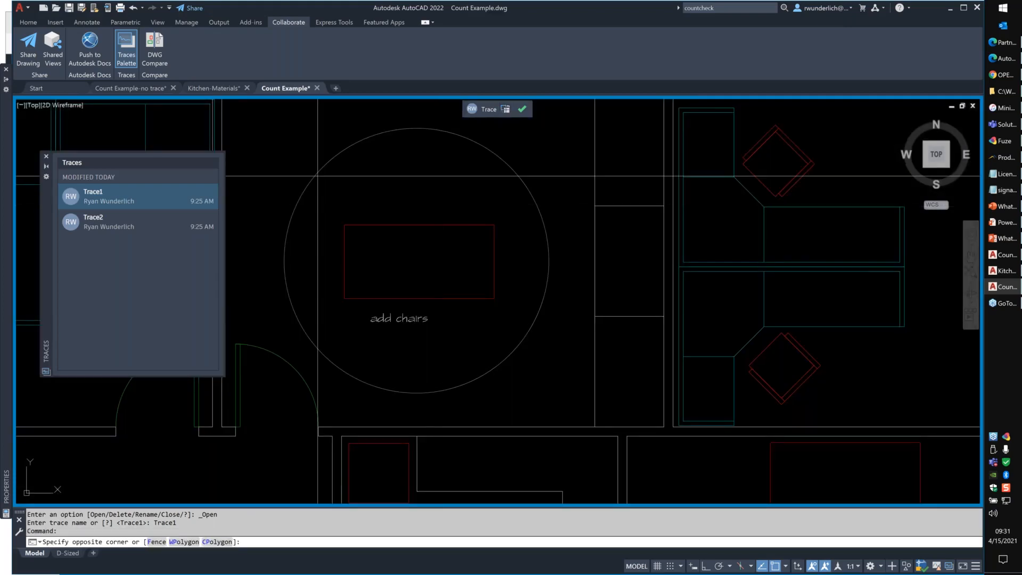
{"action": "left_click", "coordinate": [297, 216]}
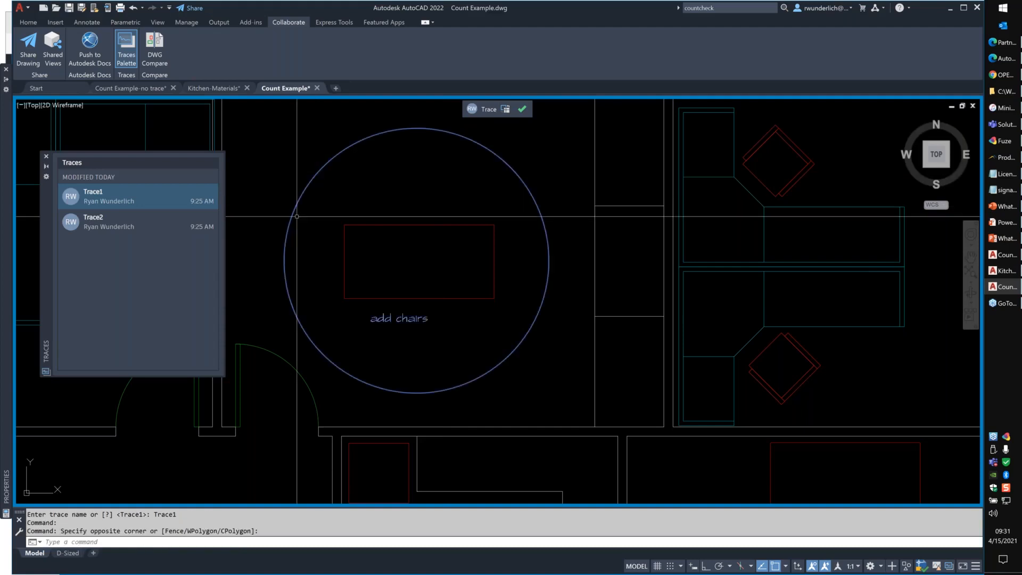
View the properties of the Trace1 markup in the drawing and clear the selection.
{"action": "left_click", "coordinate": [57, 91]}
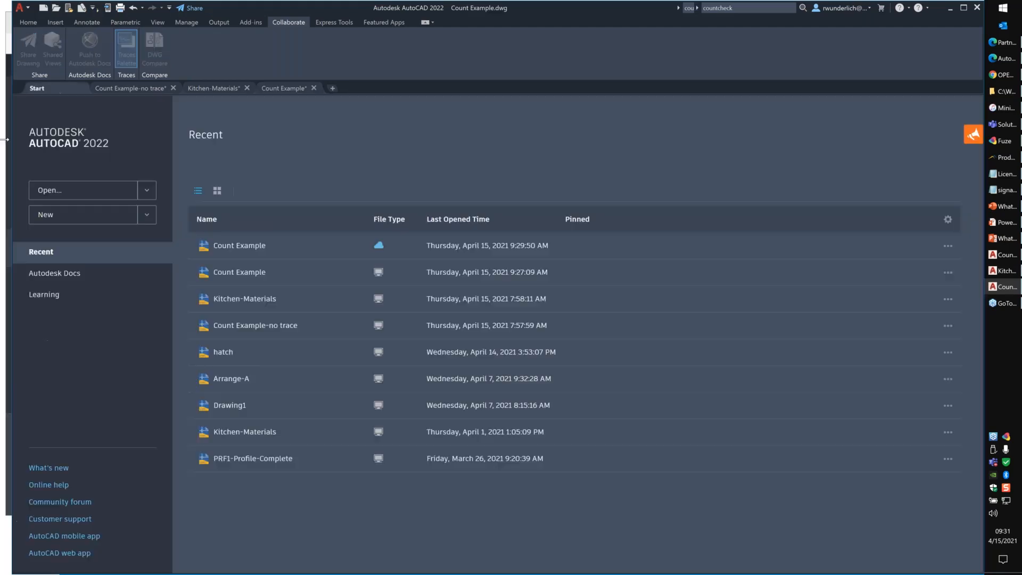
{"action": "left_click", "coordinate": [330, 236]}
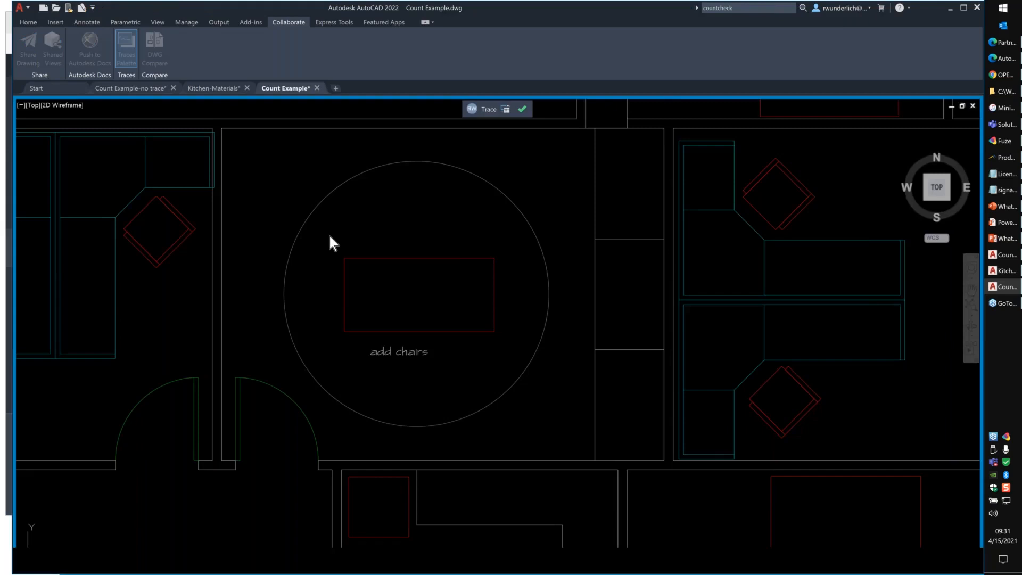
{"action": "double_click", "coordinate": [312, 178]}
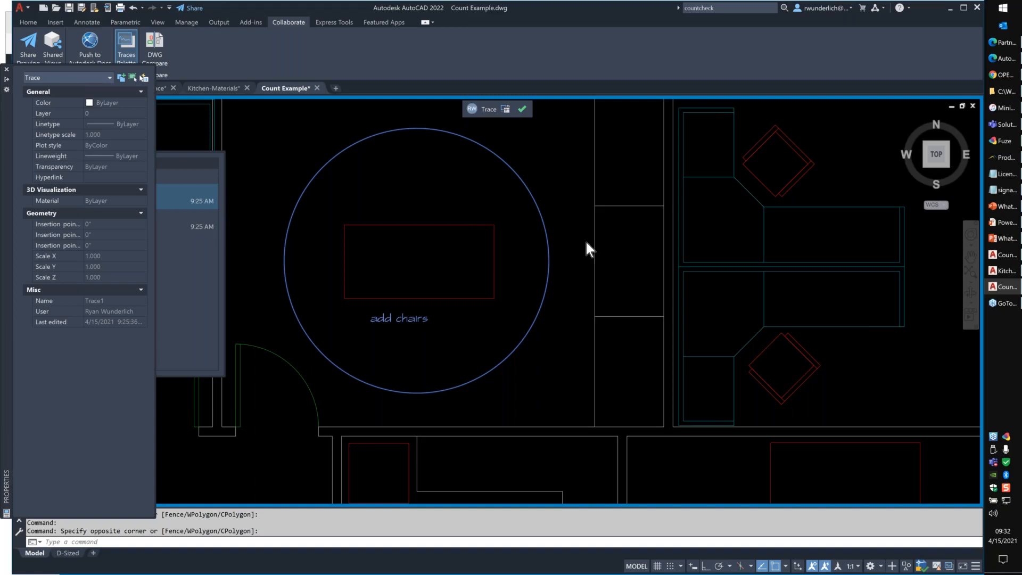
{"action": "key", "text": "Escape"}
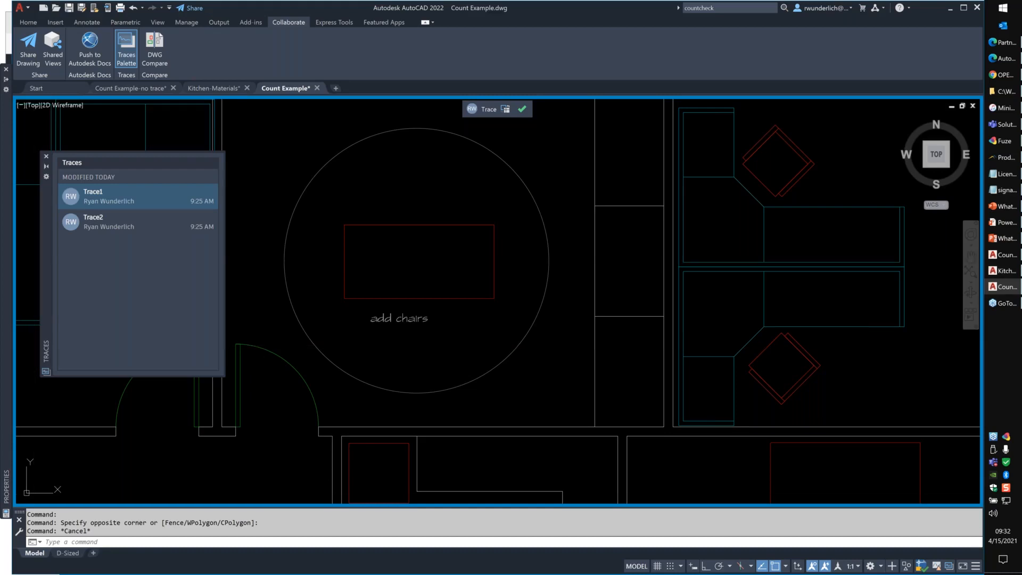
Switch to the presentation slideshow and advance to the New Features – Share slide.
{"action": "key", "text": "alt+Tab"}
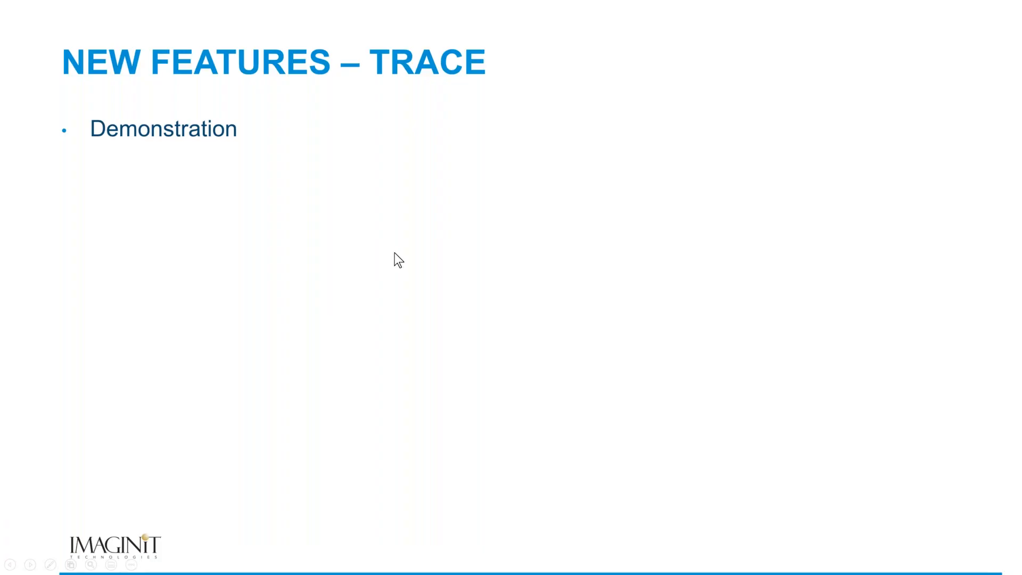
{"action": "key", "text": "Right"}
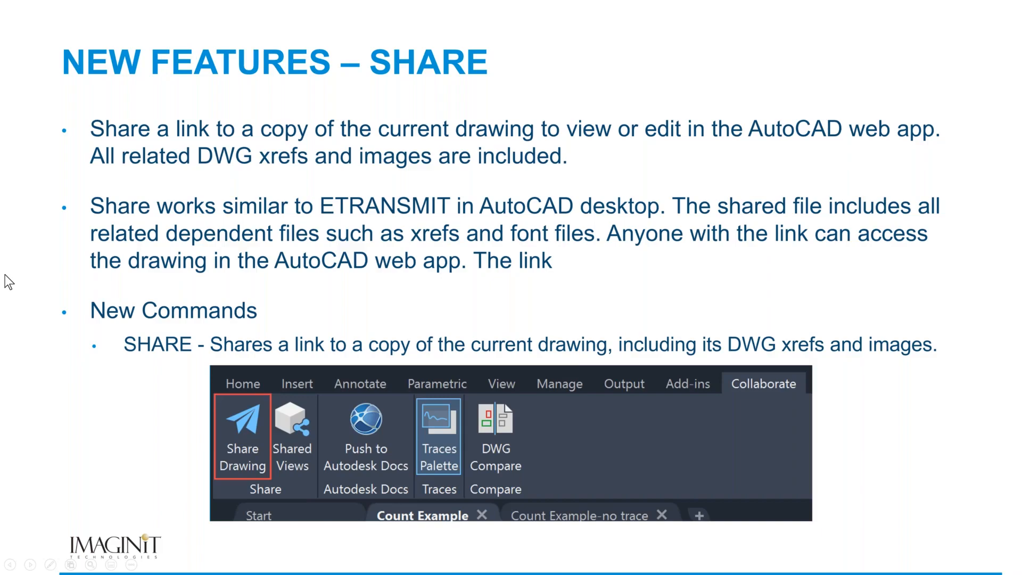
Return to desktop AutoCAD and delete Trace2 from Count Example.
{"action": "key", "text": "alt+Tab"}
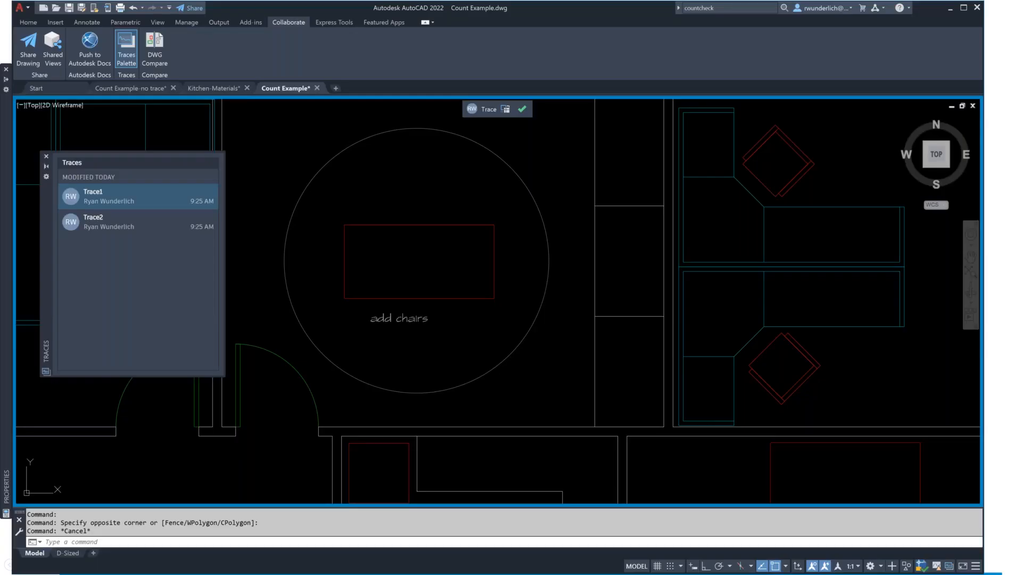
{"action": "right_click", "coordinate": [129, 201]}
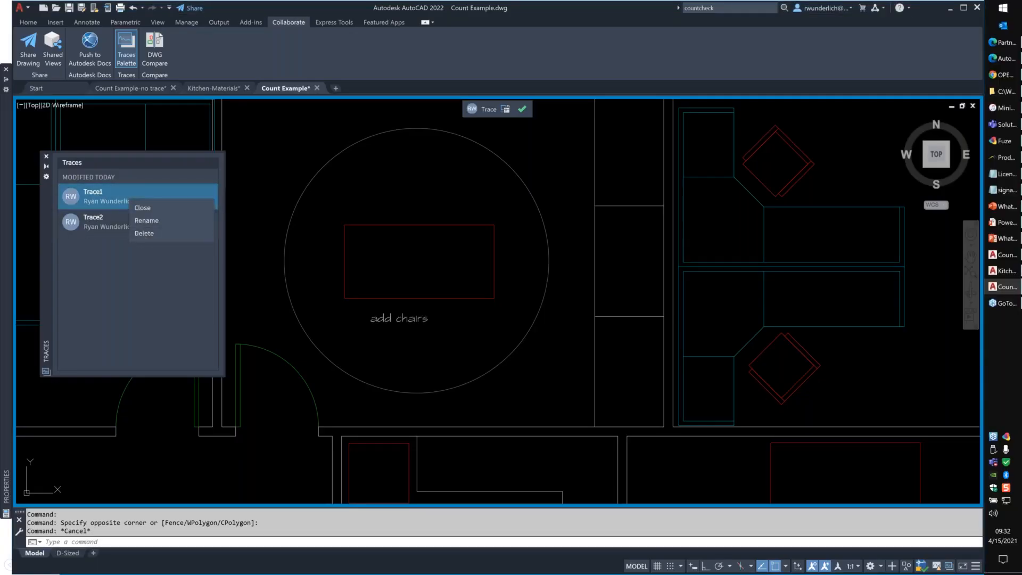
{"action": "left_click", "coordinate": [107, 263]}
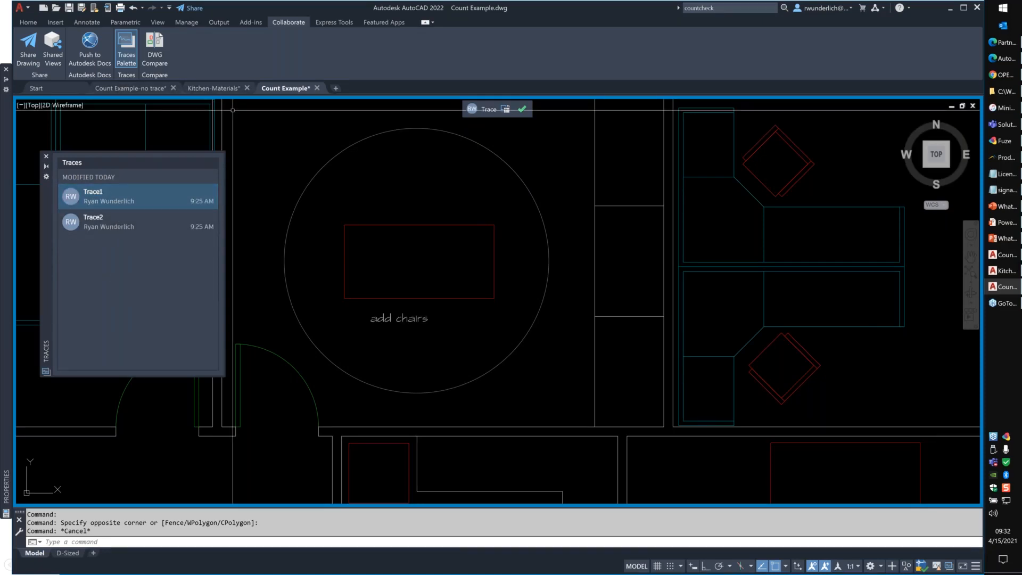
{"action": "left_click_drag", "start_coordinate": [358, 187], "coordinate": [421, 228]}
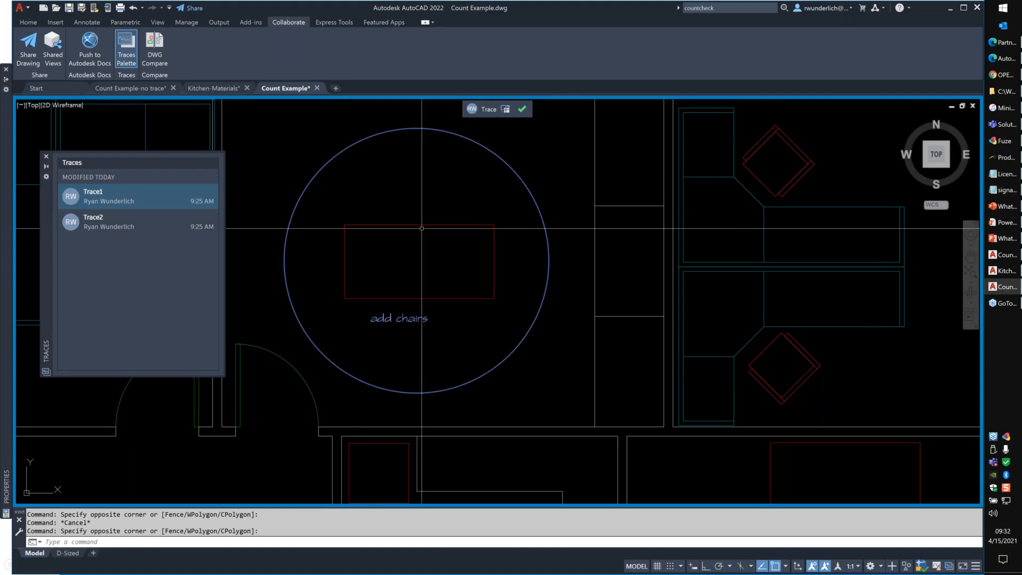
{"action": "key", "text": "Escape"}
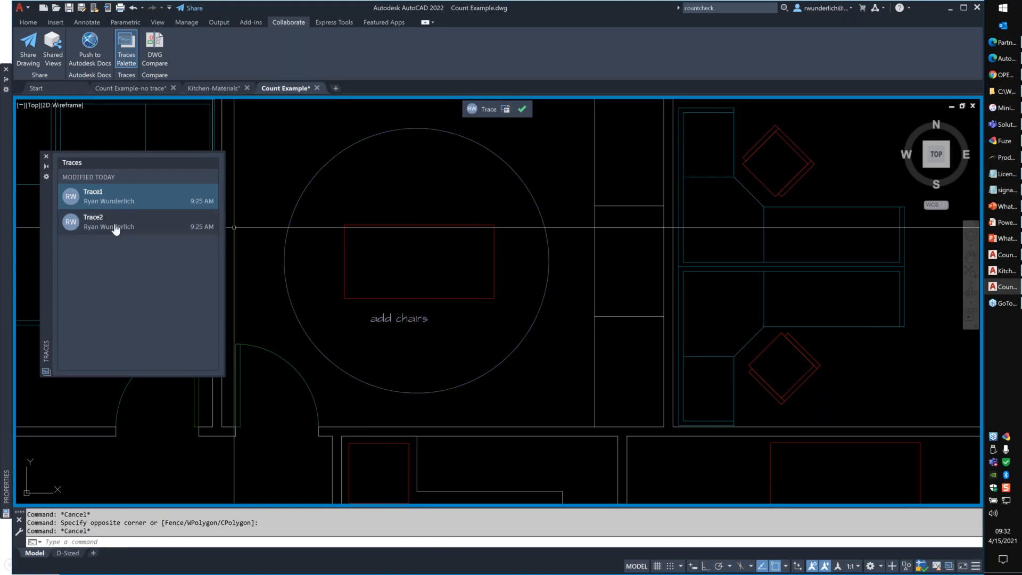
{"action": "left_click", "coordinate": [116, 229]}
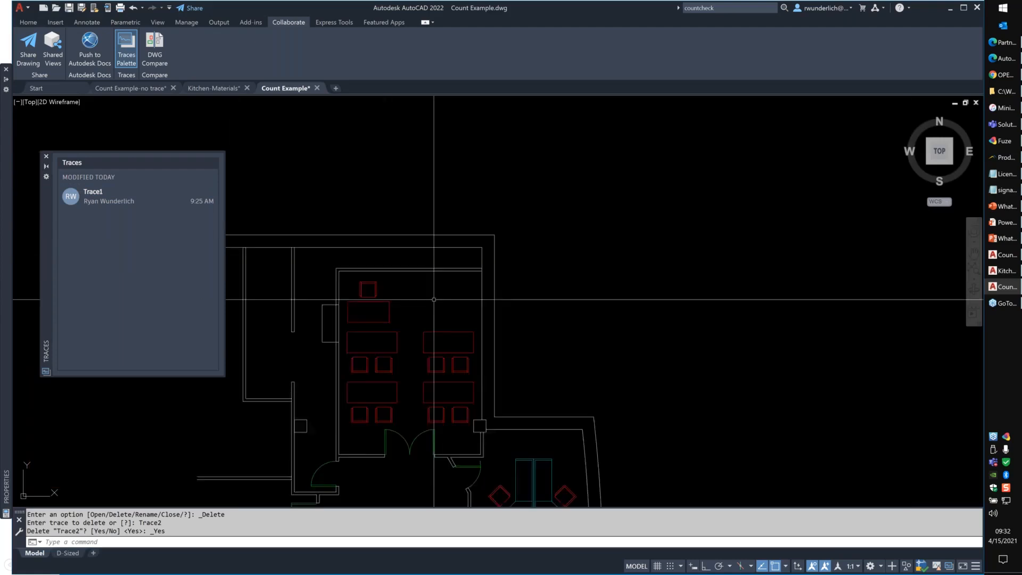
Close the Traces palette and check the floor plan around the table that Trace1 marks up.
{"action": "left_click", "coordinate": [46, 156]}
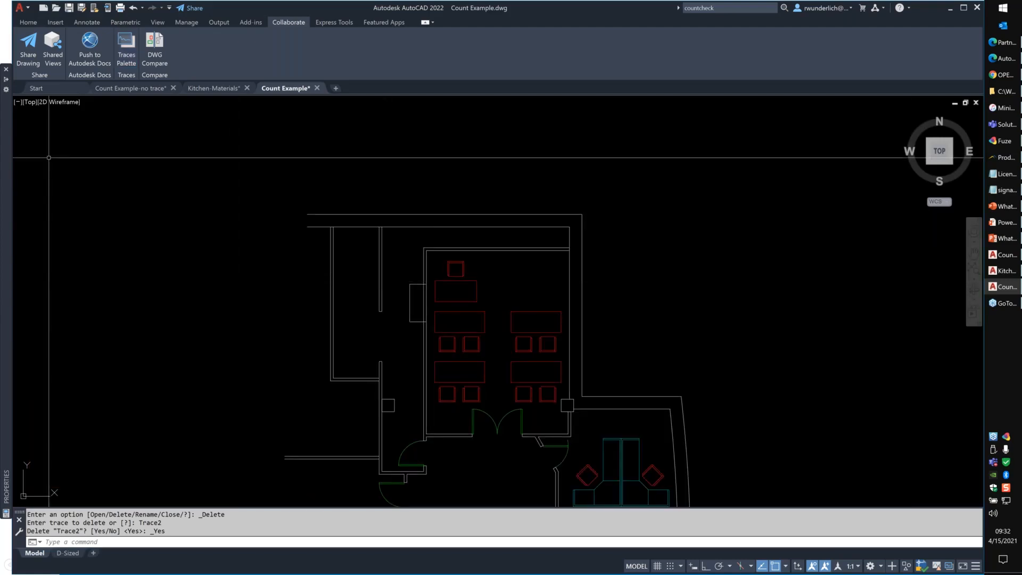
{"action": "scroll", "coordinate": [359, 297], "scroll_direction": "down", "scroll_amount": 4}
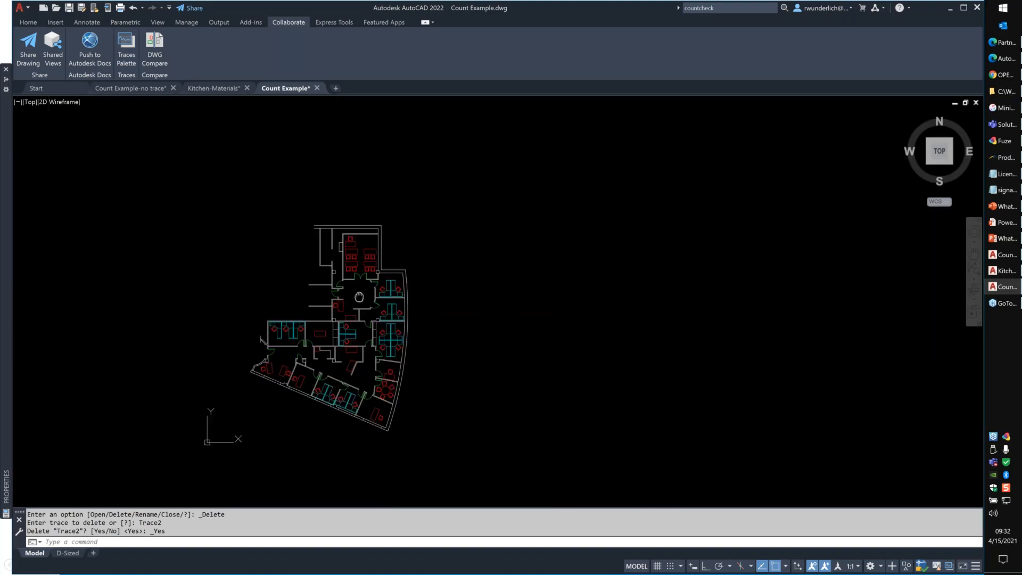
{"action": "scroll", "coordinate": [410, 193], "scroll_direction": "up", "scroll_amount": 8}
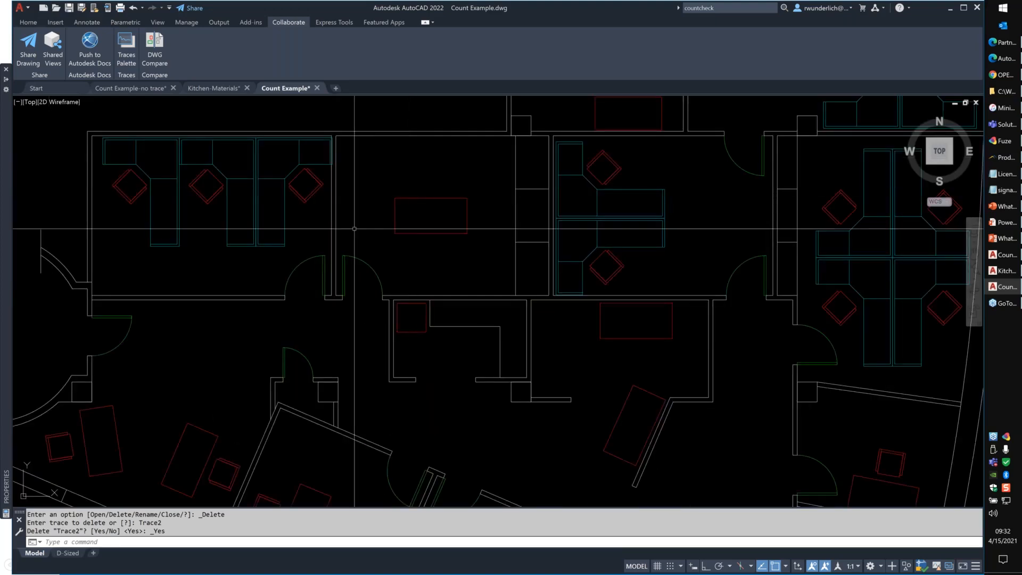
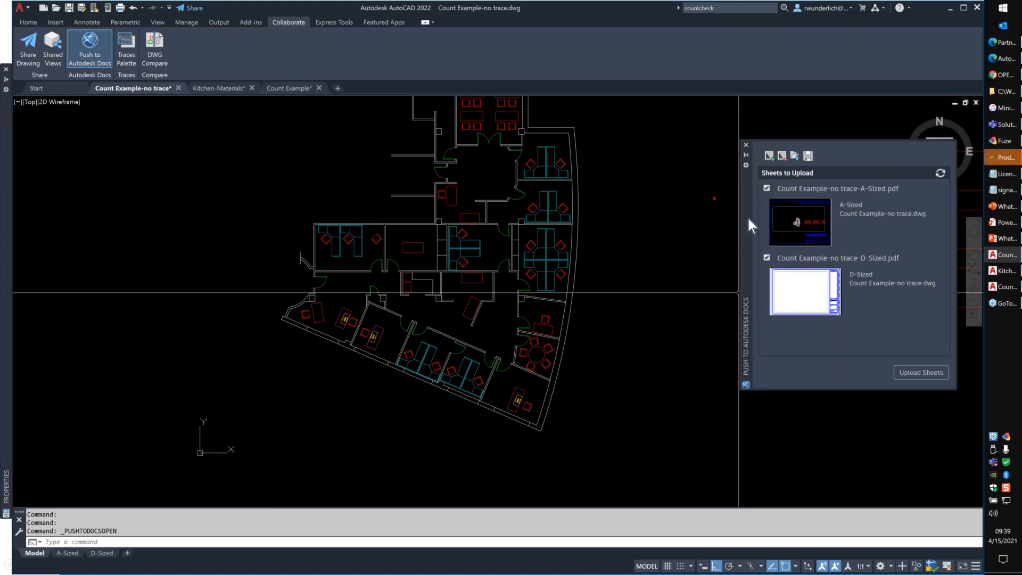
Exclude the D-Sized sheet and upload the A-Sized sheet as a PDF to the PITTULPH INC project's Shared folder in Autodesk Docs.
{"action": "left_click_drag", "start_coordinate": [745, 218], "coordinate": [690, 219]}
{"action": "left_click", "coordinate": [707, 252]}
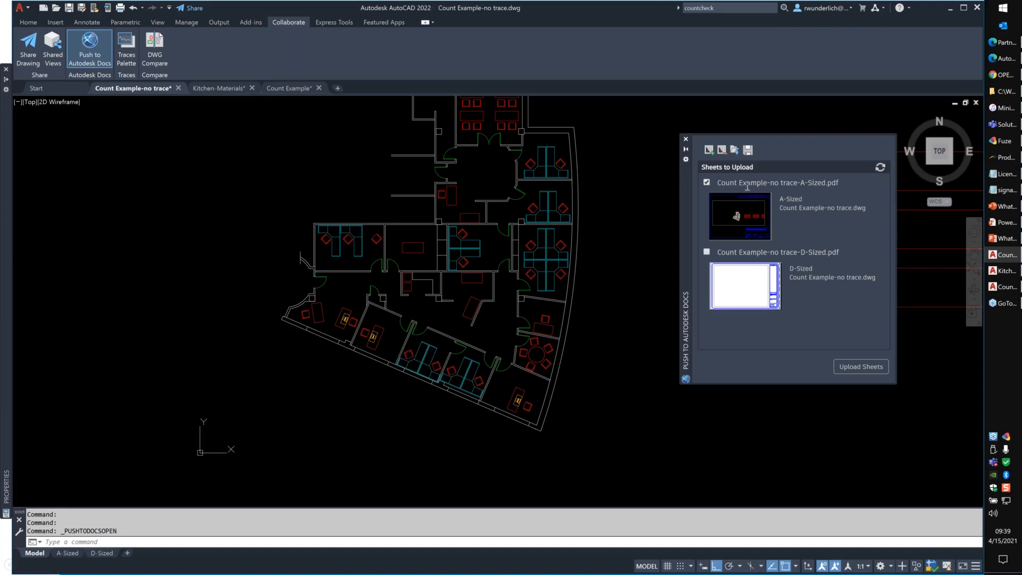
{"action": "left_click", "coordinate": [858, 368]}
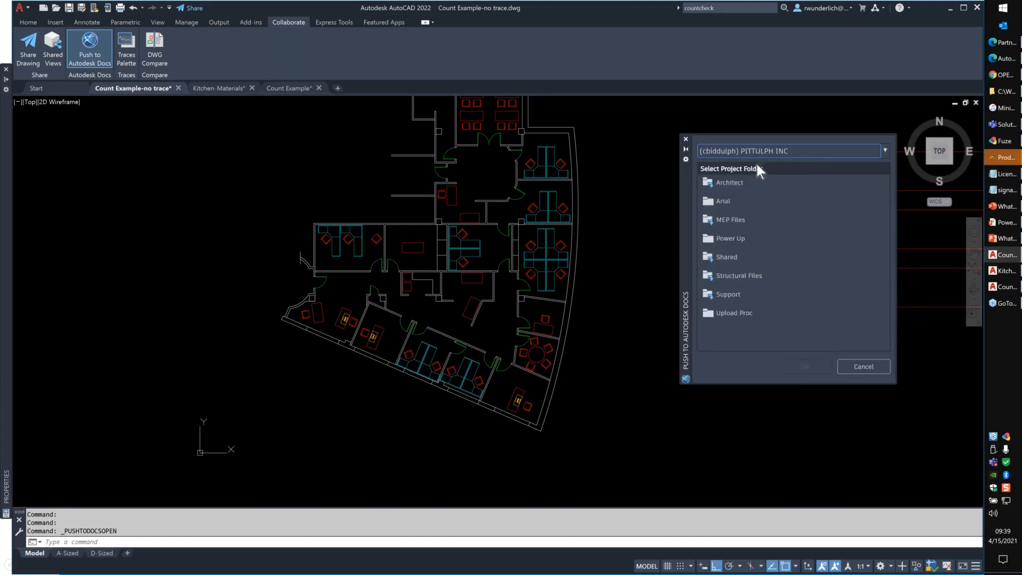
{"action": "left_click", "coordinate": [794, 152]}
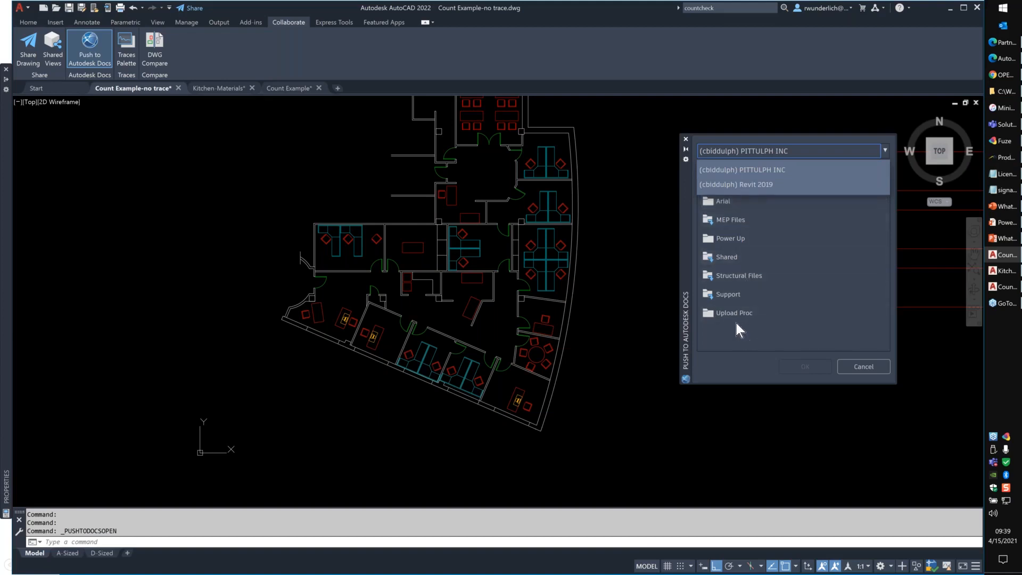
{"action": "left_click", "coordinate": [728, 258]}
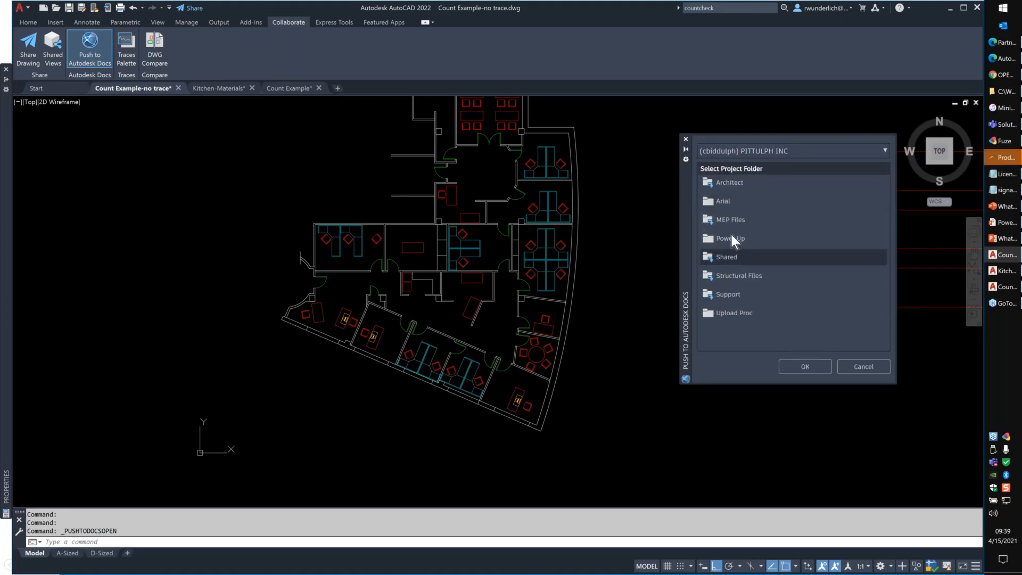
{"action": "left_click", "coordinate": [804, 366]}
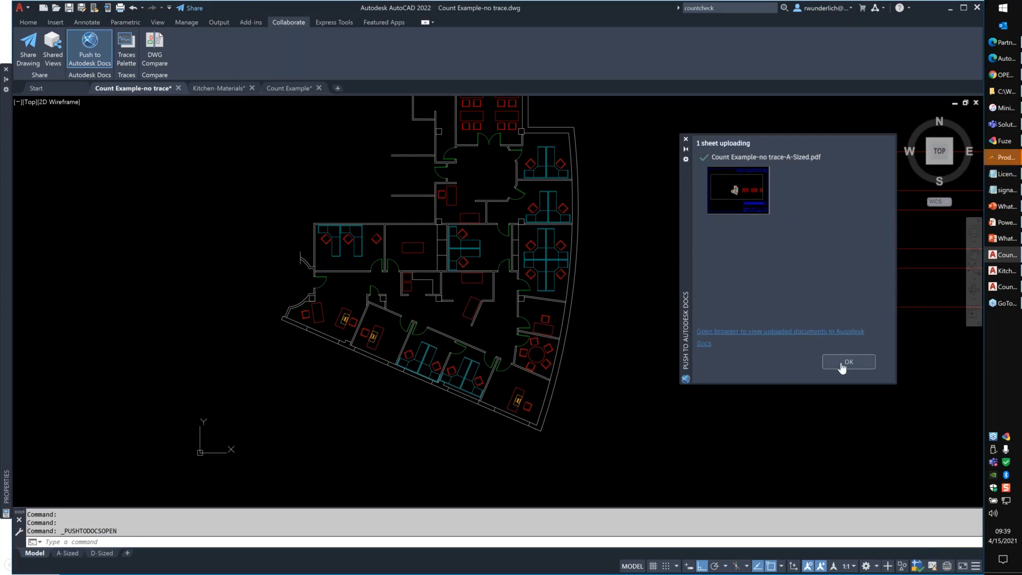
{"action": "left_click", "coordinate": [847, 366]}
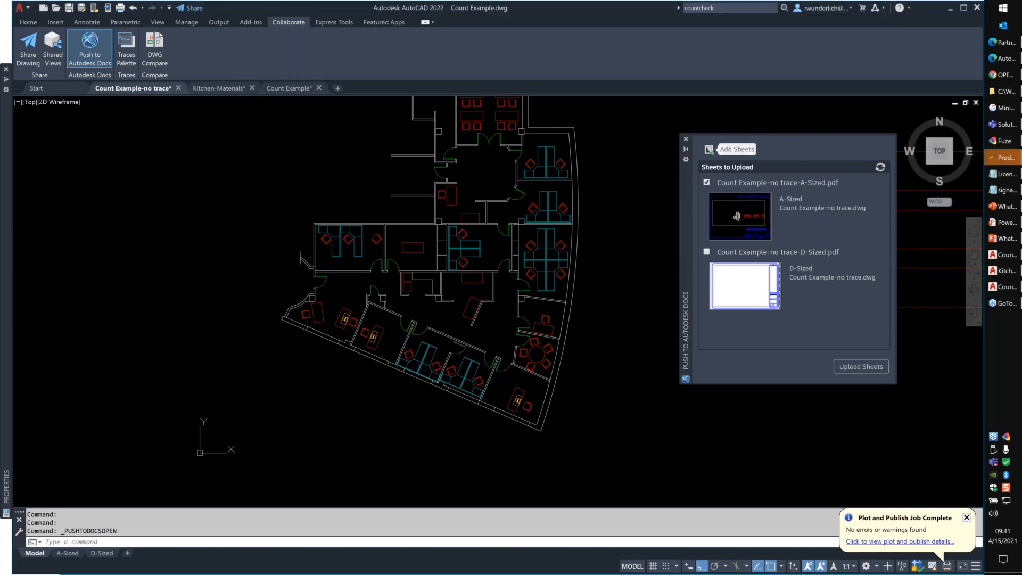
Open the sheet selection for adding sheets, dismiss it, and close the Push to Autodesk Docs palette.
{"action": "left_click", "coordinate": [710, 150]}
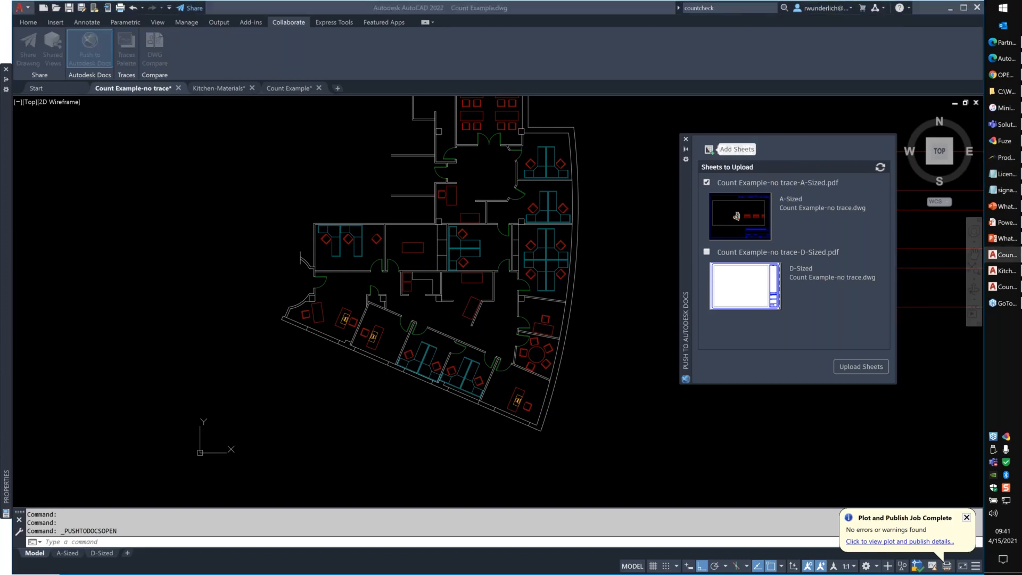
{"action": "left_click", "coordinate": [646, 404]}
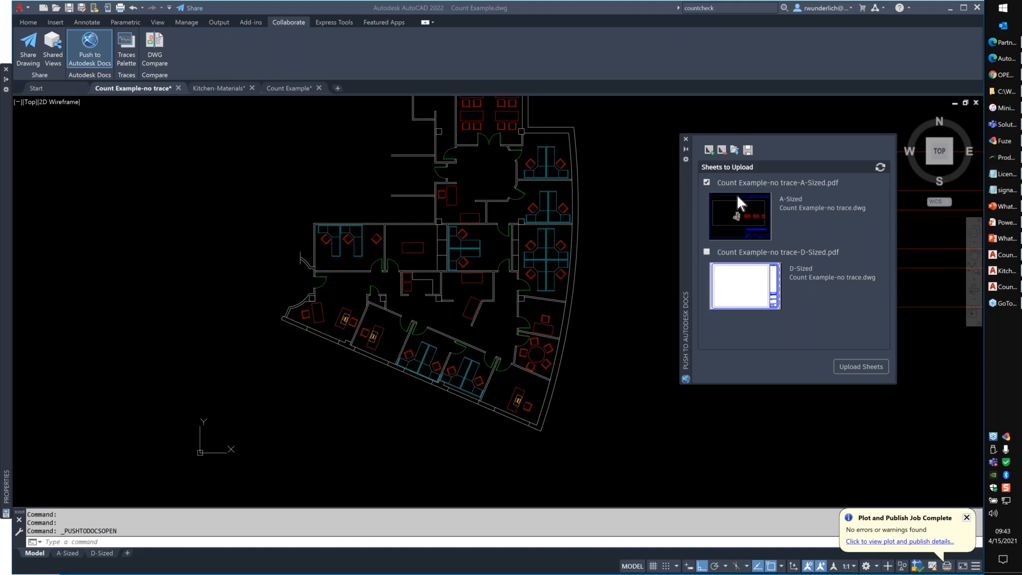
{"action": "left_click", "coordinate": [685, 139]}
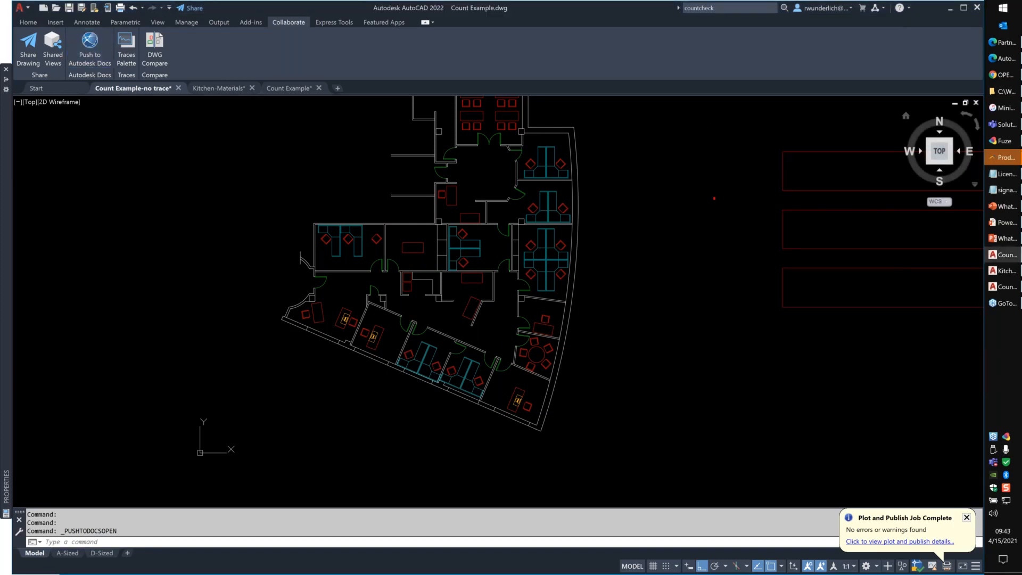
Switch to the presentation slideshow and advance to the Enhancements – Floating Windows slide.
{"action": "mouse_move", "coordinate": [1007, 212]}
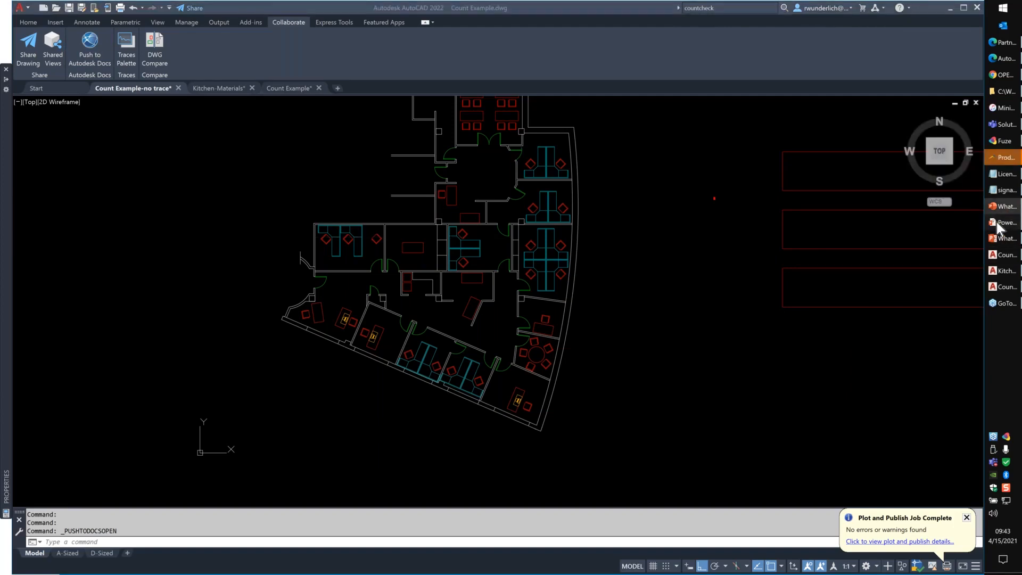
{"action": "left_click", "coordinate": [1000, 223]}
{"action": "left_click", "coordinate": [628, 213]}
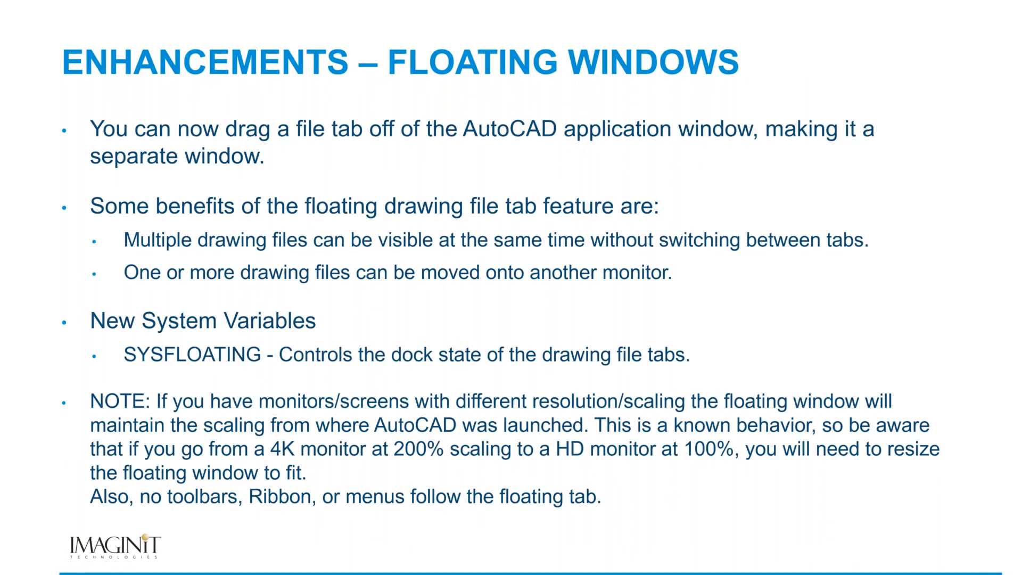